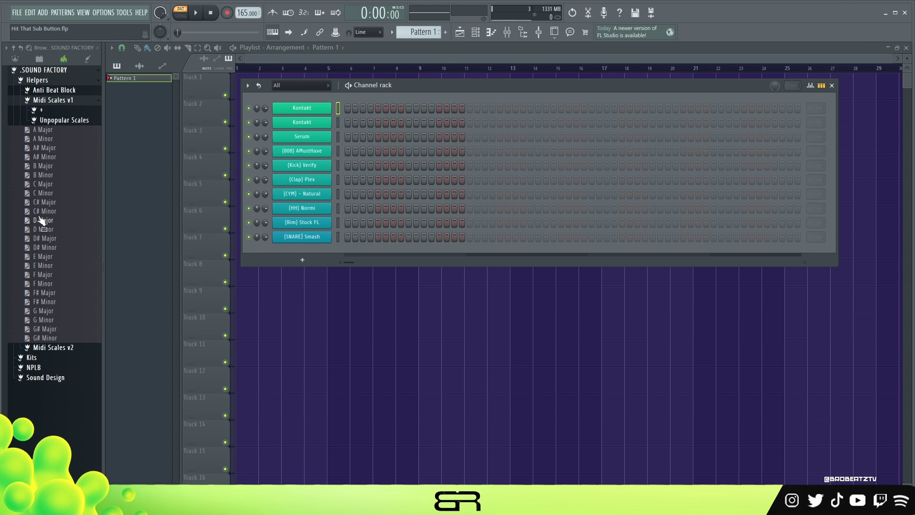
# Step: Add the B Minor scale from the Midi Scales v1 helpers to the channel rack
pyautogui.moveTo(45, 175); pyautogui.dragTo(351, 122)
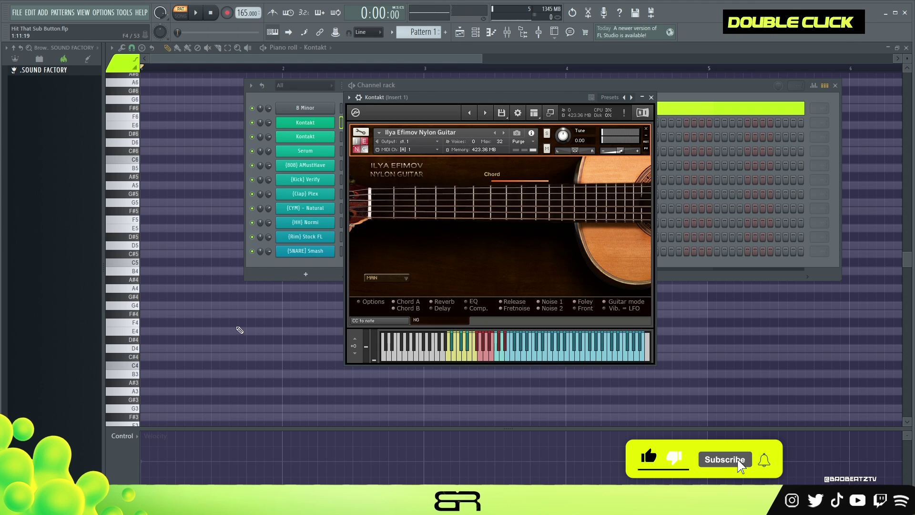
# Step: Place a one-bar B4 note at the start of Kontakt's piano roll and lower its velocity
pyautogui.rightClick(240, 330)
pyautogui.scroll(1, 503, 247)
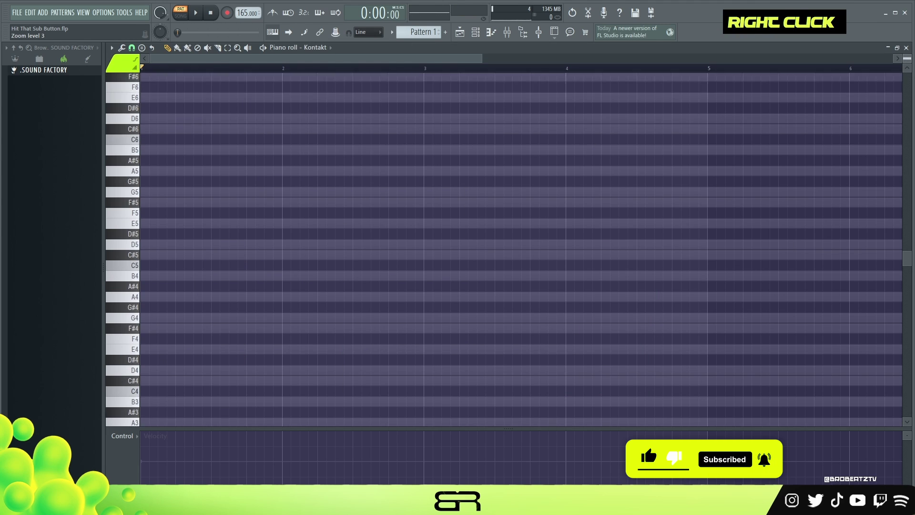
pyautogui.scroll(2, 348, 224)
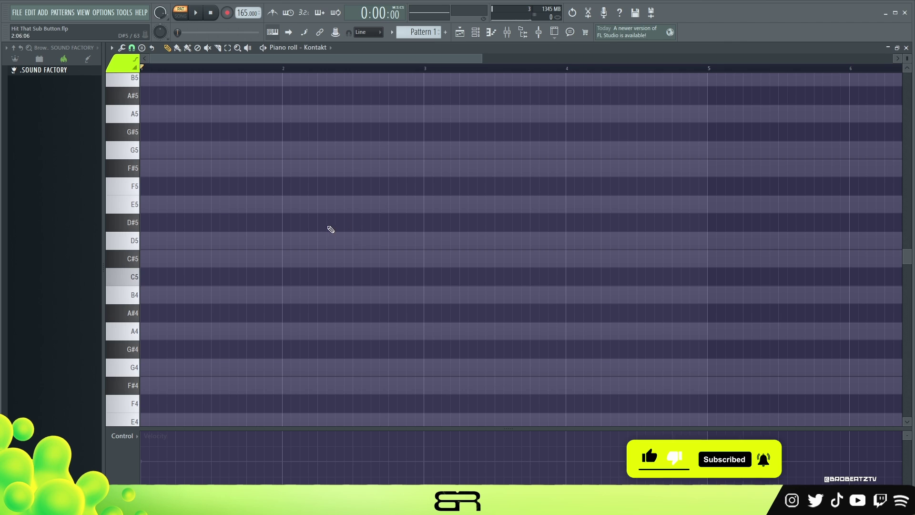
pyautogui.scroll(2, 331, 229)
pyautogui.scroll(-8, 180, 266)
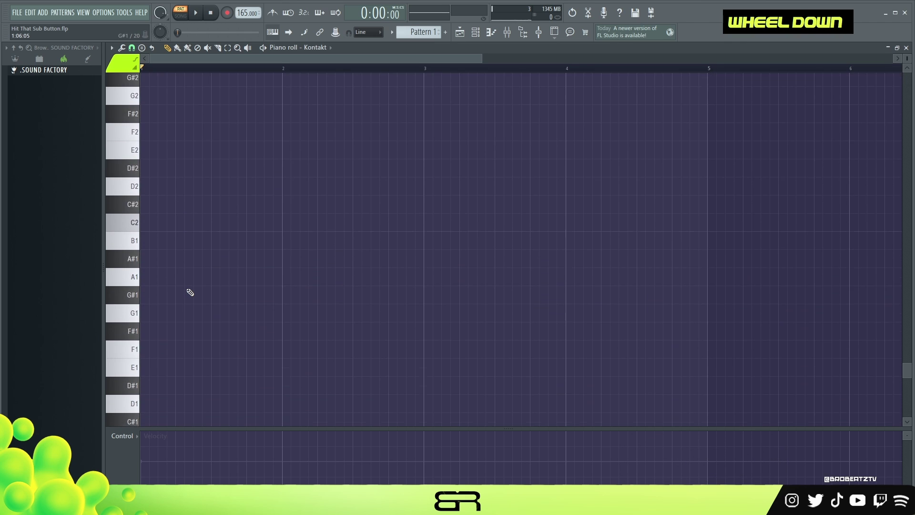
pyautogui.scroll(6, 191, 292)
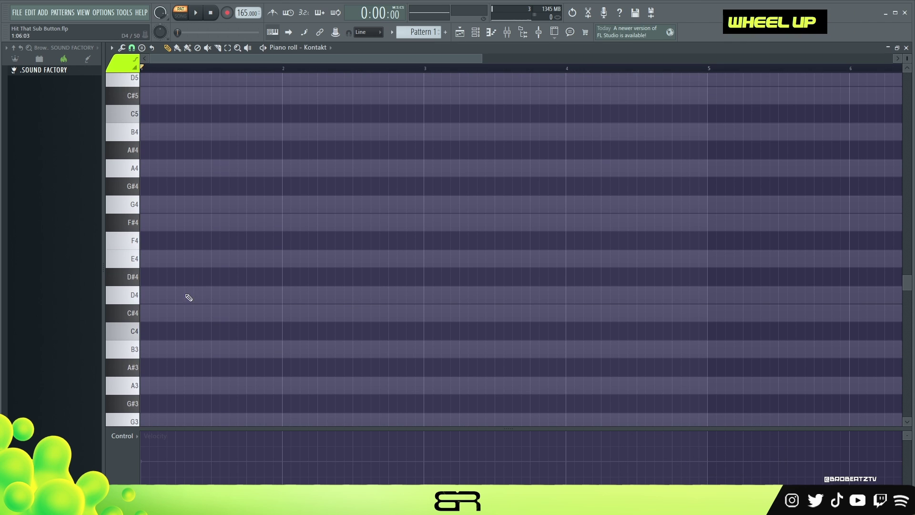
pyautogui.scroll(2, 170, 292)
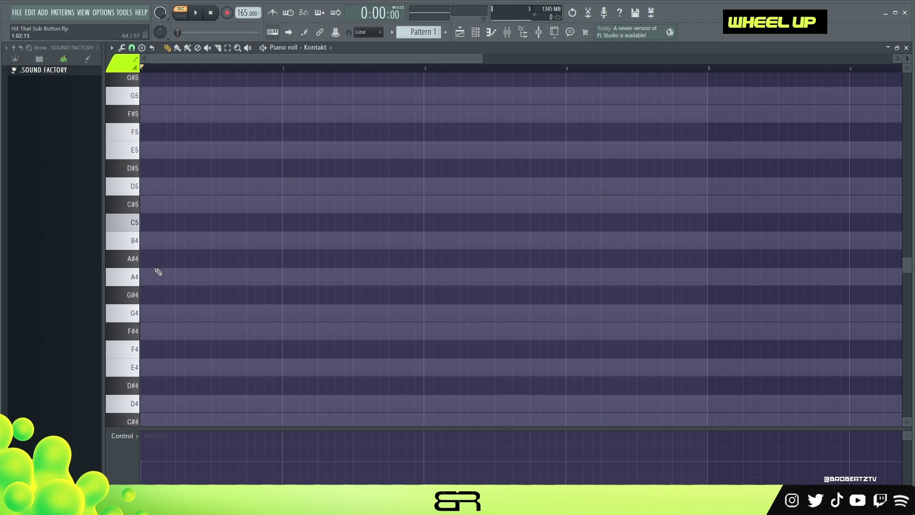
pyautogui.click(157, 241)
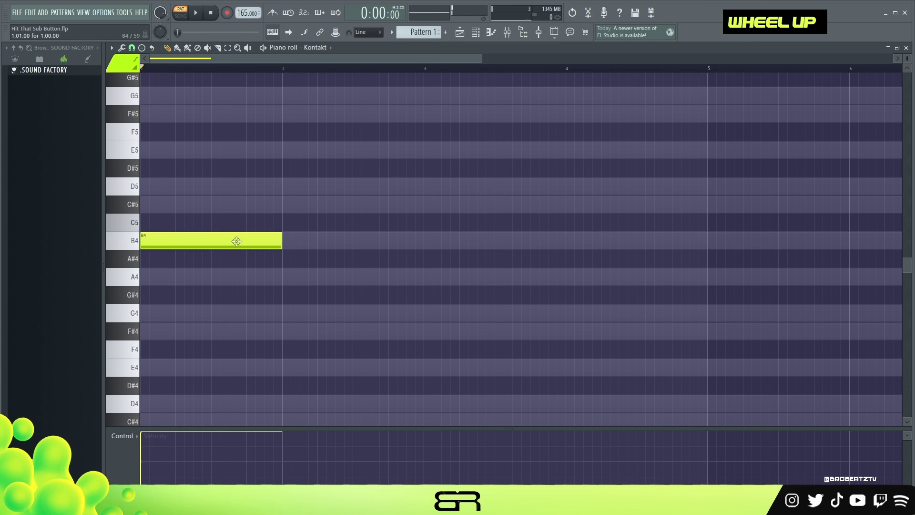
pyautogui.rightClick(155, 450)
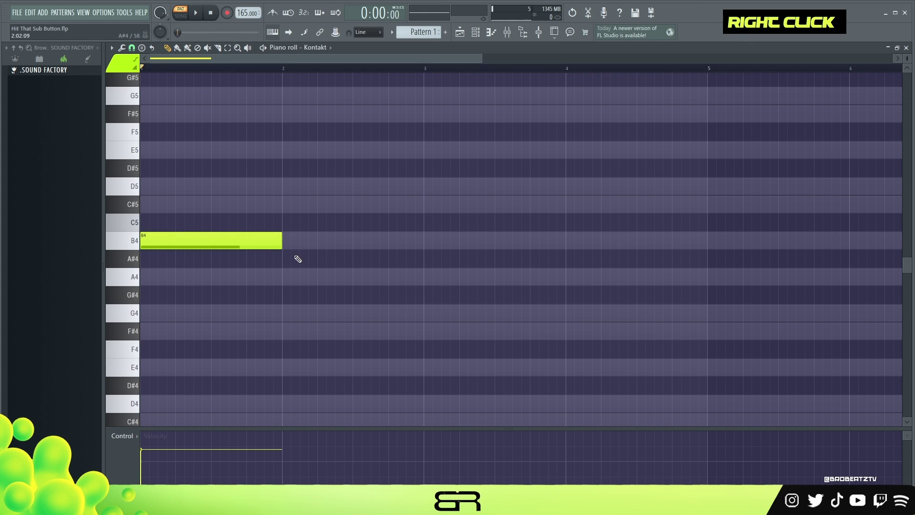
# Step: Duplicate the B4 note in bar 1 up to D5 and down to G4
pyautogui.keyDown('ctrl'); pyautogui.moveTo(329, 177); pyautogui.dragTo(183, 256); pyautogui.keyUp('ctrl')
pyautogui.scroll(1, 405, 277)
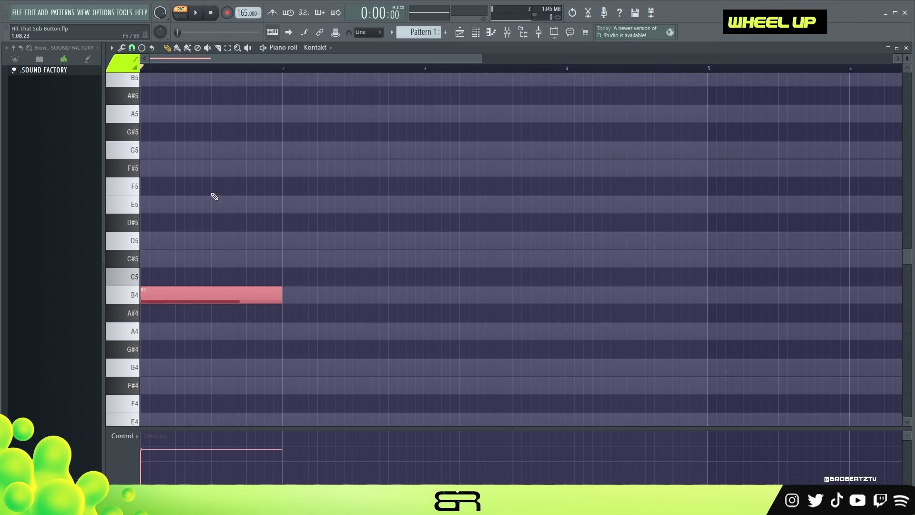
pyautogui.keyDown('ctrl'); pyautogui.moveTo(301, 269); pyautogui.dragTo(160, 324); pyautogui.keyUp('ctrl')
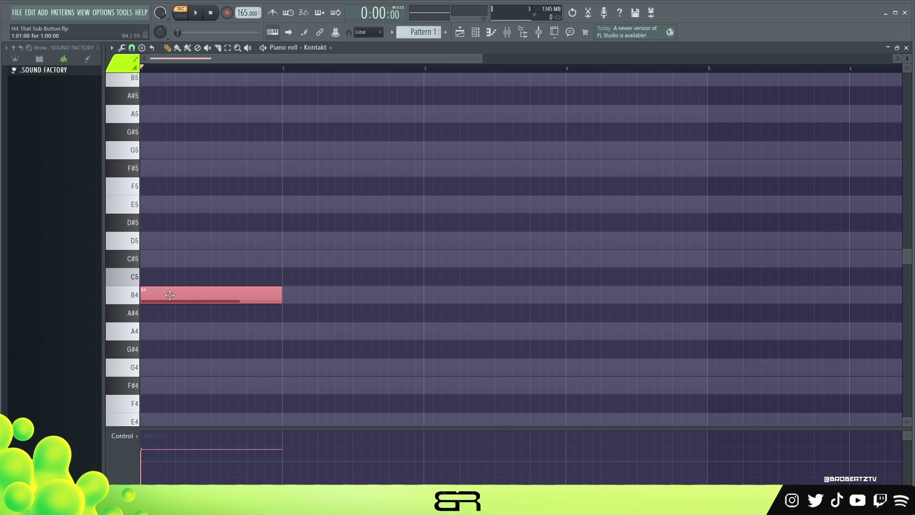
pyautogui.keyDown('shift'); pyautogui.moveTo(157, 293); pyautogui.dragTo(121, 239); pyautogui.keyUp('shift')
pyautogui.keyDown('ctrl'); pyautogui.click(233, 293); pyautogui.keyUp('ctrl')
pyautogui.keyDown('shift'); pyautogui.moveTo(180, 293); pyautogui.dragTo(158, 373); pyautogui.keyUp('shift')
pyautogui.rightClick(296, 321)
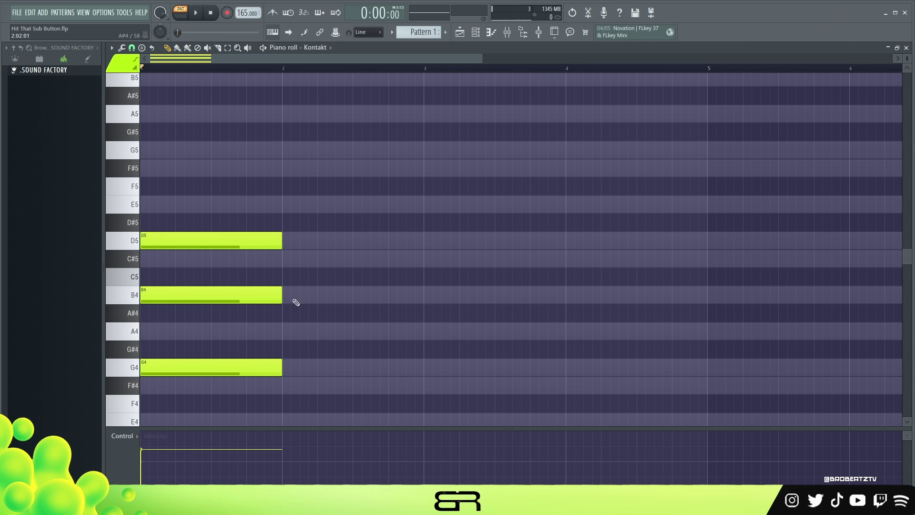
# Step: Spread the notes into a root line with D5 in bar 2, G4 in bar 3 and a copy at A4 in bar 4
pyautogui.keyDown('ctrl'); pyautogui.click(242, 244); pyautogui.keyUp('ctrl')
pyautogui.keyDown('ctrl'); pyautogui.keyDown('shift'); pyautogui.click(274, 368); pyautogui.keyUp('shift'); pyautogui.keyUp('ctrl')
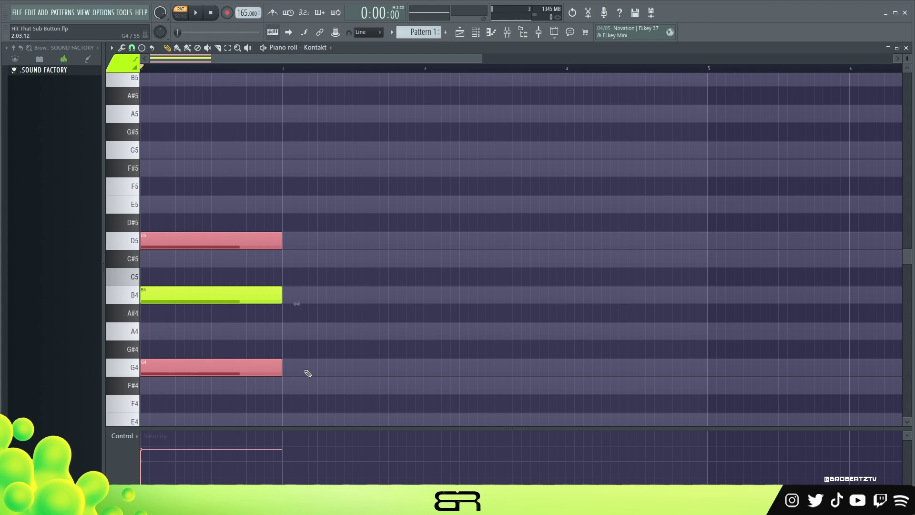
pyautogui.rightClick(350, 303)
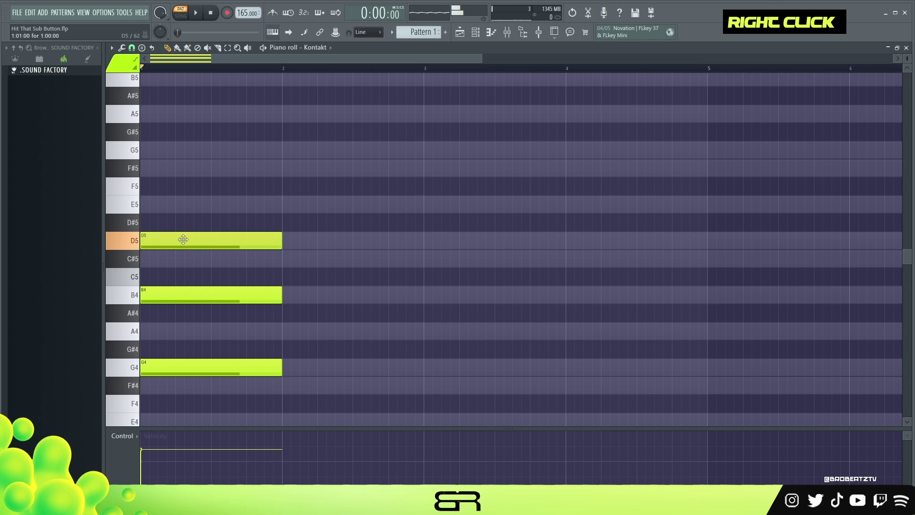
pyautogui.moveTo(173, 242); pyautogui.dragTo(316, 242)
pyautogui.moveTo(199, 370); pyautogui.dragTo(471, 367)
pyautogui.moveTo(442, 341); pyautogui.dragTo(447, 379)
pyautogui.moveTo(449, 363); pyautogui.dragTo(594, 326)
pyautogui.keyDown('alt'); pyautogui.rightClick(348, 239); pyautogui.keyUp('alt')
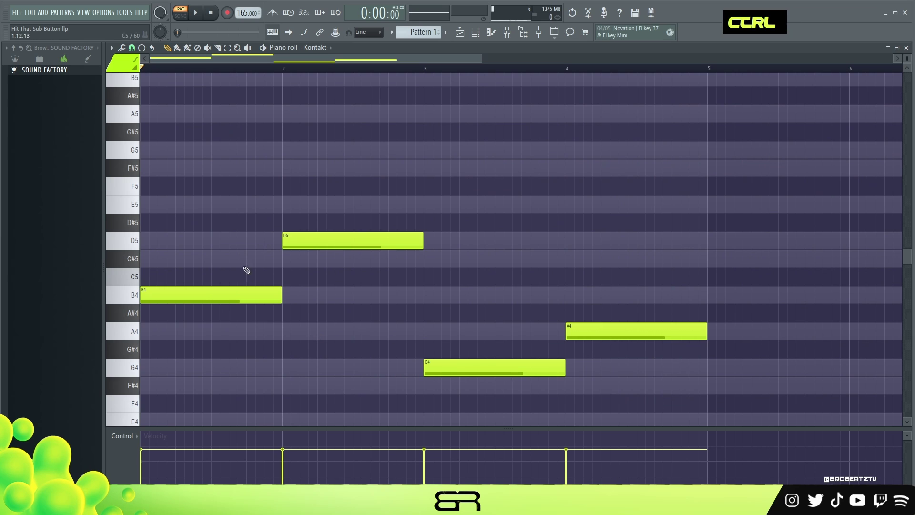
# Step: Stack copies of the bar 1 B4 note at D5 and F#5 to form a B minor chord
pyautogui.keyDown('ctrl'); pyautogui.click(238, 295); pyautogui.keyUp('ctrl')
pyautogui.moveTo(224, 295); pyautogui.dragTo(159, 152)
pyautogui.keyDown('ctrl'); pyautogui.click(173, 300); pyautogui.keyUp('ctrl')
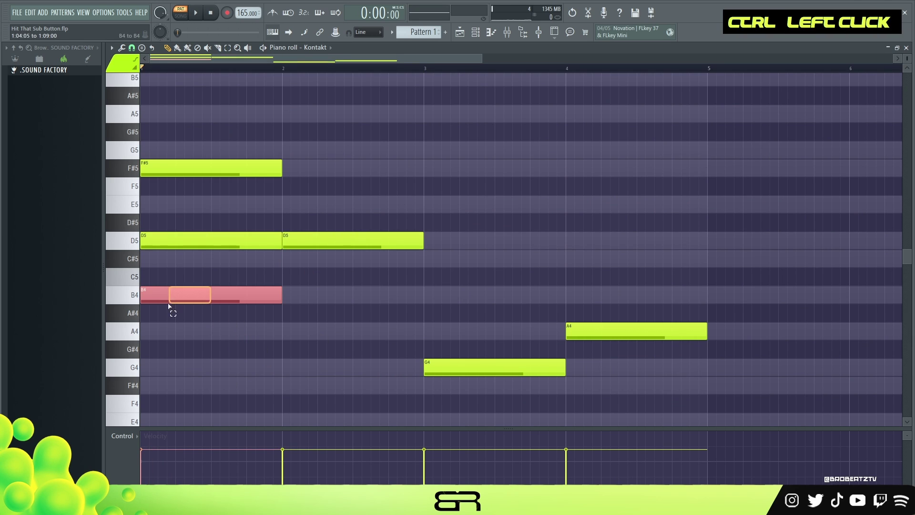
pyautogui.moveTo(171, 123); pyautogui.dragTo(253, 341)
pyautogui.rightClick(280, 324)
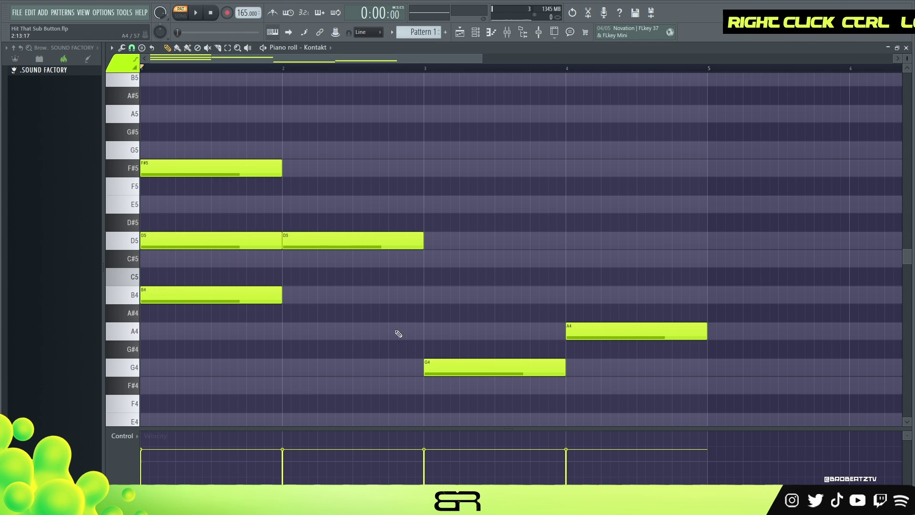
# Step: Delete the F#5 and D5 notes stacked above the B4 note in bar 1
pyautogui.keyDown('ctrl'); pyautogui.click(267, 295); pyautogui.keyUp('ctrl')
pyautogui.keyDown('ctrl'); pyautogui.keyDown('shift'); pyautogui.click(353, 241); pyautogui.keyUp('shift'); pyautogui.keyUp('ctrl')
pyautogui.keyDown('ctrl'); pyautogui.keyDown('shift'); pyautogui.click(634, 332); pyautogui.keyUp('shift'); pyautogui.keyUp('ctrl')
pyautogui.rightClick(366, 170)
pyautogui.rightClick(229, 168)
pyautogui.rightClick(231, 241)
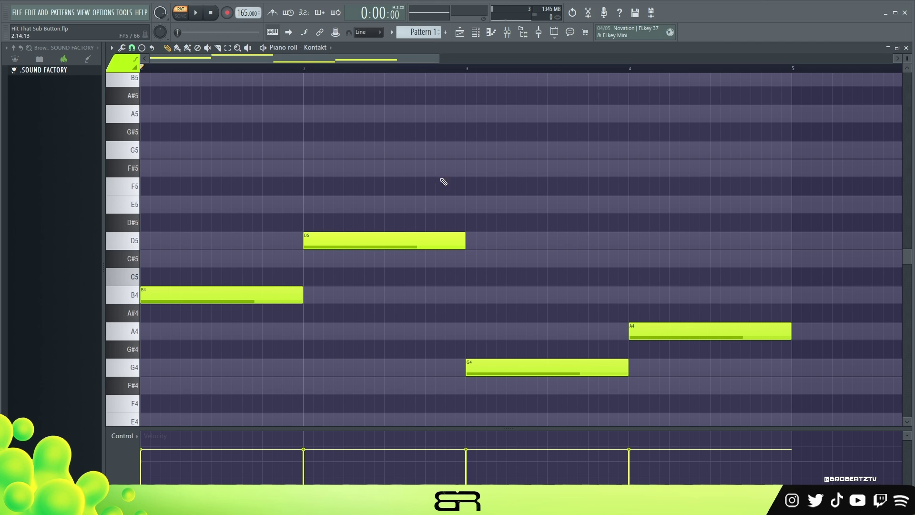
pyautogui.moveTo(270, 195); pyautogui.dragTo(470, 249)
pyautogui.keyDown('ctrl'); pyautogui.rightClick(470, 250); pyautogui.keyUp('ctrl')
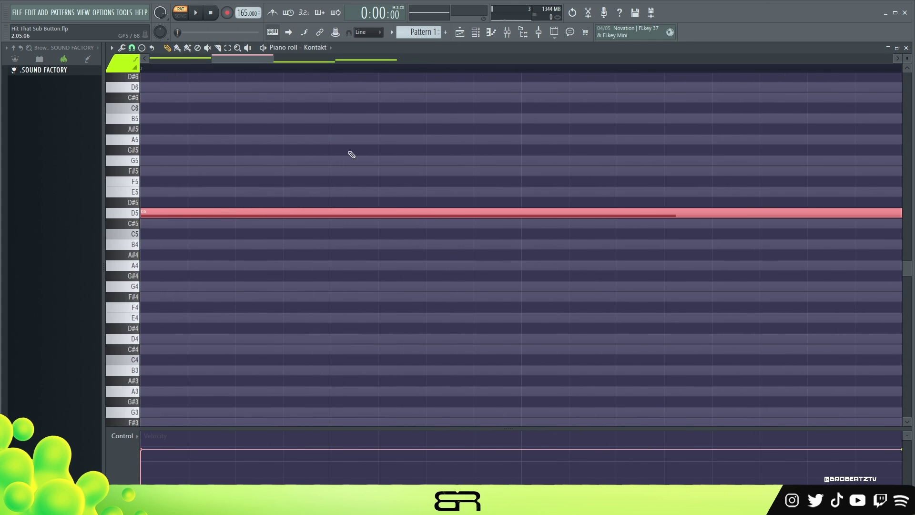
pyautogui.keyDown('ctrl'); pyautogui.rightClick(370, 159); pyautogui.keyUp('ctrl')
pyautogui.rightClick(285, 181)
pyautogui.scroll(4, 242, 74)
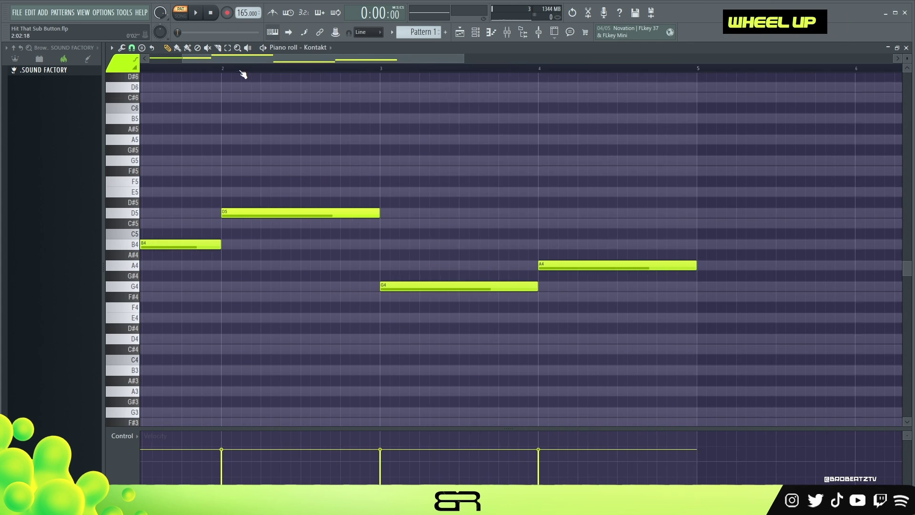
pyautogui.scroll(2, 258, 221)
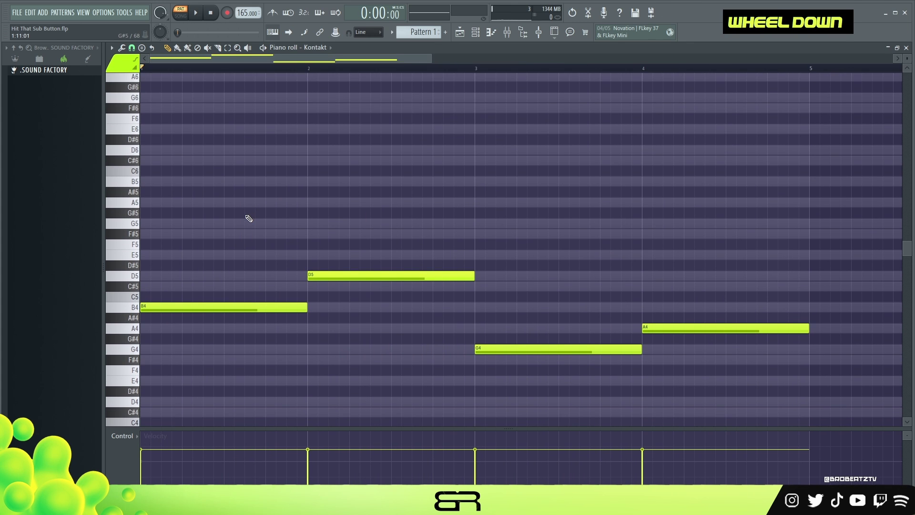
# Step: Duplicate all four root notes one octave lower as a bass line
pyautogui.moveTo(431, 57); pyautogui.dragTo(406, 57)
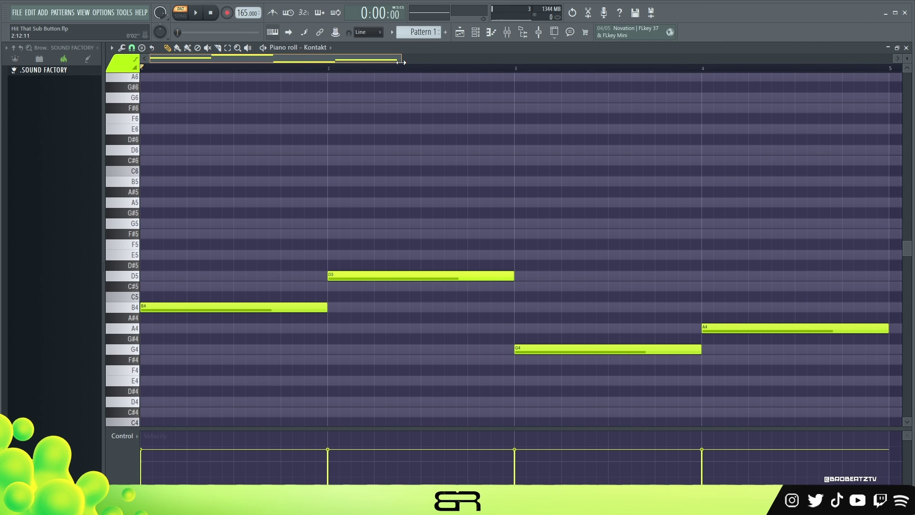
pyautogui.scroll(2, 496, 298)
pyautogui.hotkey('ctrl', 'a')
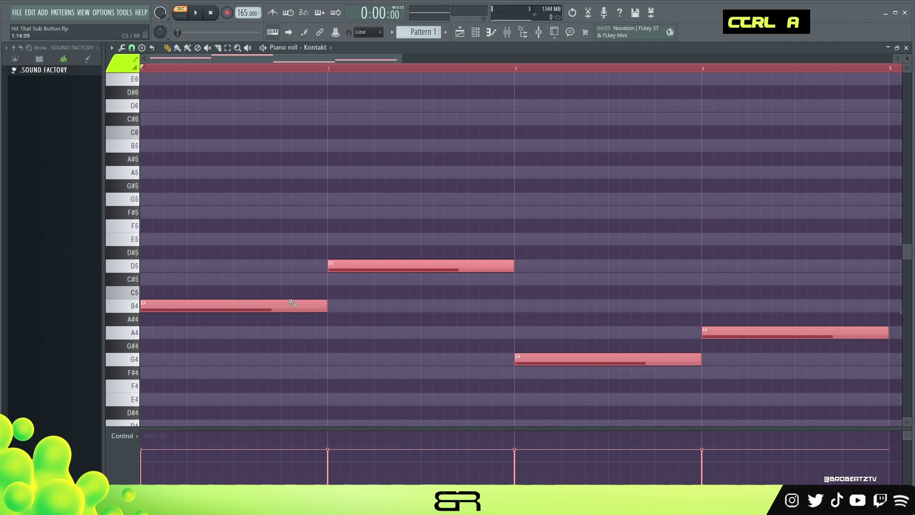
pyautogui.moveTo(169, 305)
pyautogui.mouseDown()
pyautogui.moveTo(180, 302)
pyautogui.moveTo(165, 305)
pyautogui.mouseUp()
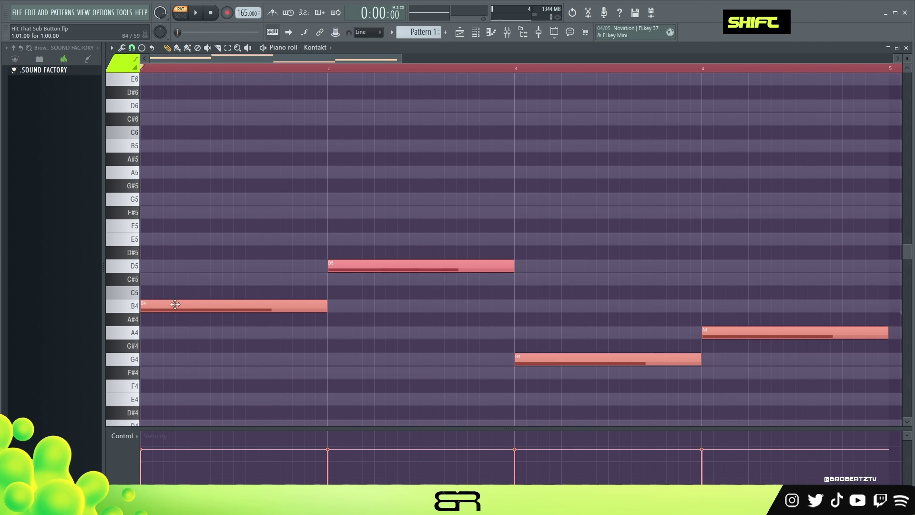
pyautogui.hotkey('ctrl', 'Down')
pyautogui.scroll(-3, 224, 281)
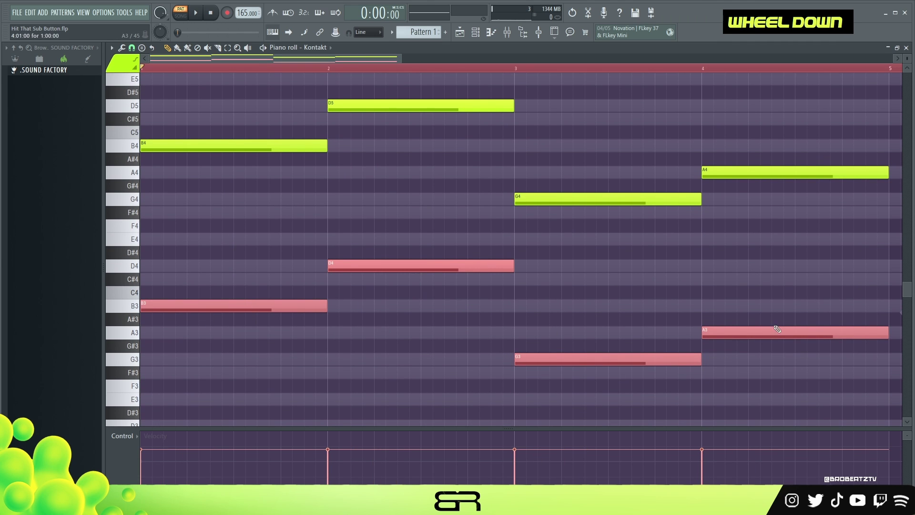
pyautogui.scroll(4, 196, 269)
pyautogui.rightClick(245, 266)
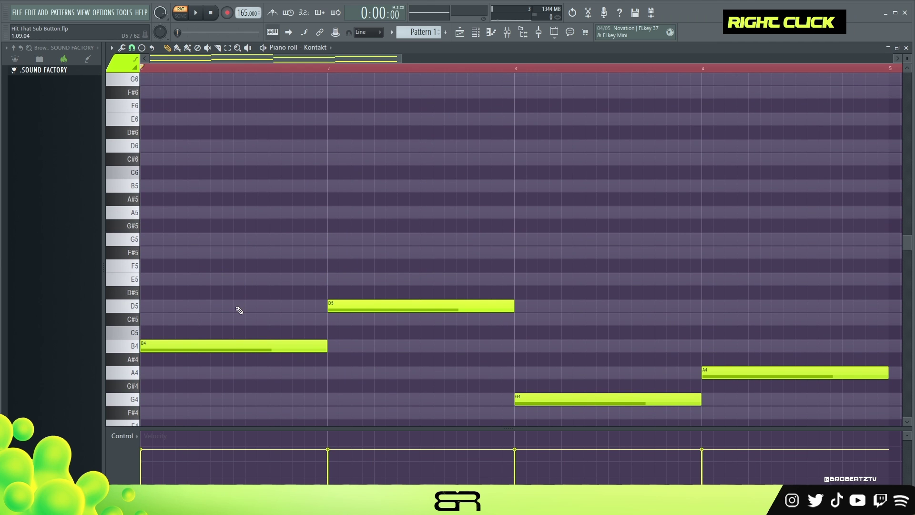
# Step: Add one-bar D5 and F#5 notes above the B4 in bar 1 and play the chord
pyautogui.keyDown('ctrl'); pyautogui.click(178, 351); pyautogui.keyUp('ctrl')
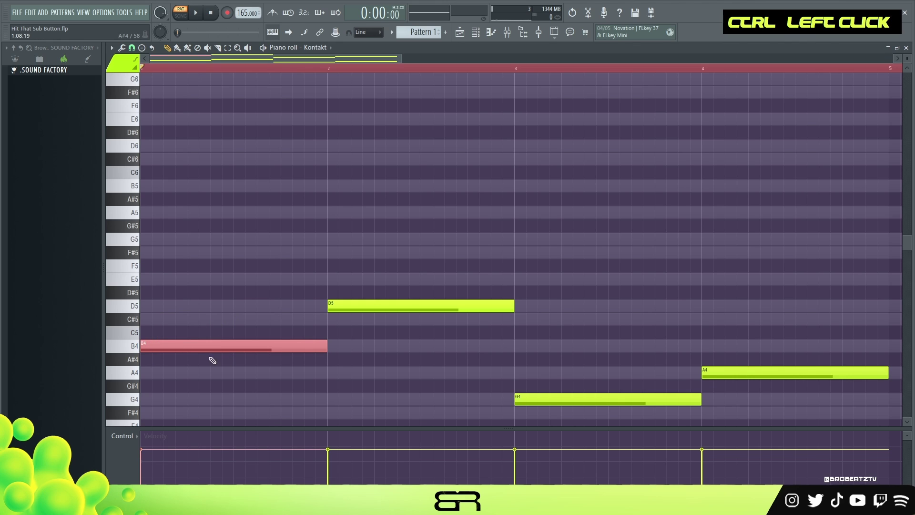
pyautogui.rightClick(182, 331)
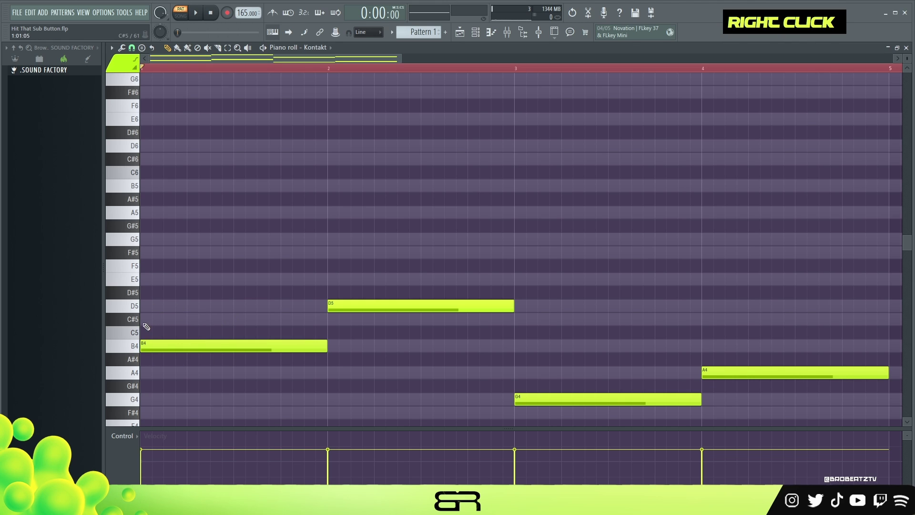
pyautogui.click(142, 307)
pyautogui.click(168, 253)
pyautogui.moveTo(196, 220); pyautogui.dragTo(286, 404)
pyautogui.press('space')
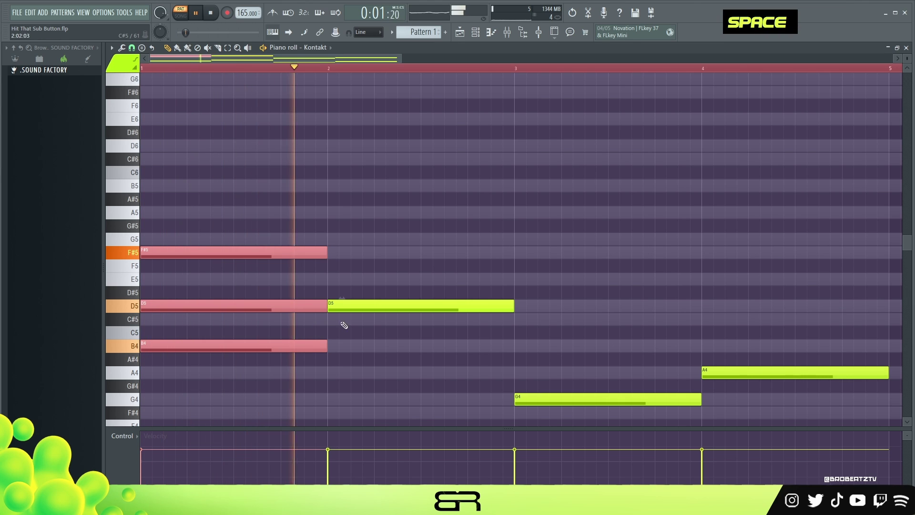
pyautogui.press('space')
# Step: Copy the upper root notes to add F#5 and A5 in bar 2, B4 and D5 in bar 3, and C#5 and E5 in bar 4
pyautogui.rightClick(366, 347)
pyautogui.keyDown('ctrl'); pyautogui.click(307, 346); pyautogui.keyUp('ctrl')
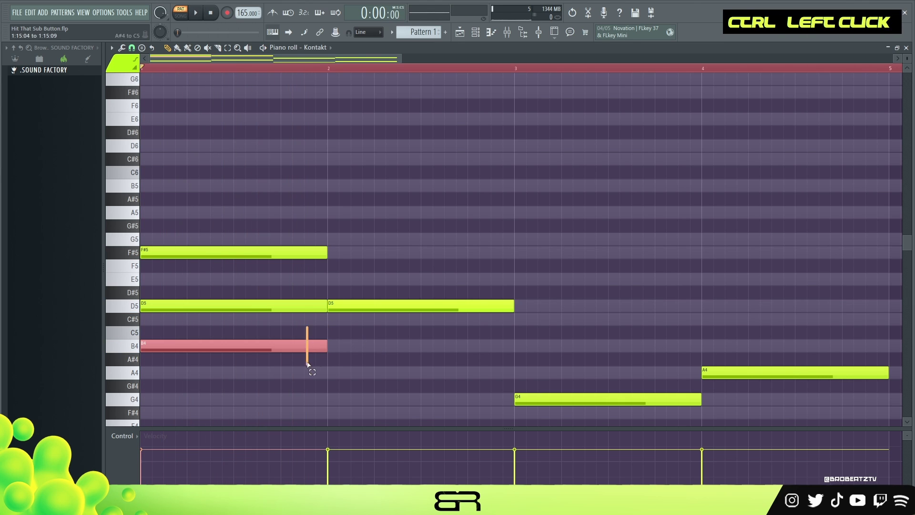
pyautogui.keyDown('ctrl'); pyautogui.keyDown('shift'); pyautogui.click(429, 305); pyautogui.keyUp('shift'); pyautogui.keyUp('ctrl')
pyautogui.keyDown('ctrl'); pyautogui.keyDown('shift'); pyautogui.click(584, 400); pyautogui.keyUp('shift'); pyautogui.keyUp('ctrl')
pyautogui.rightClick(662, 260)
pyautogui.keyDown('ctrl'); pyautogui.click(441, 305); pyautogui.keyUp('ctrl')
pyautogui.moveTo(441, 305); pyautogui.dragTo(381, 210)
pyautogui.keyDown('ctrl'); pyautogui.click(572, 400); pyautogui.keyUp('ctrl')
pyautogui.moveTo(572, 399); pyautogui.dragTo(549, 301)
pyautogui.keyDown('ctrl'); pyautogui.click(758, 372); pyautogui.keyUp('ctrl')
pyautogui.moveTo(758, 372); pyautogui.dragTo(740, 265)
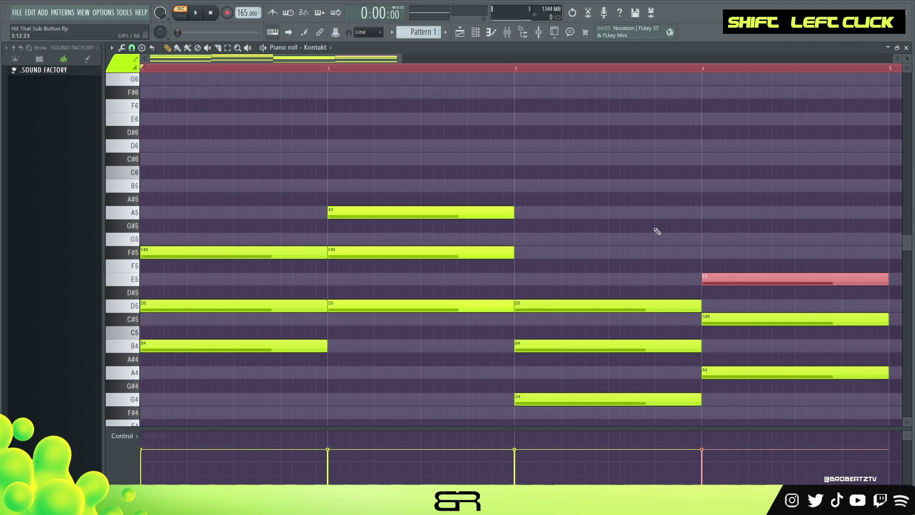
# Step: Play back the four-bar chord progression from the start
pyautogui.scroll(-1, 657, 224)
pyautogui.rightClick(655, 214)
pyautogui.press('space')
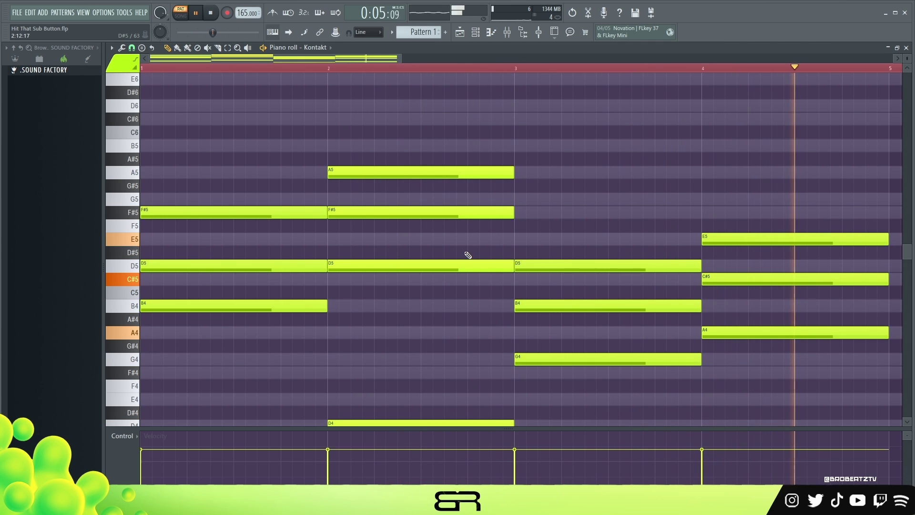
pyautogui.press('space')
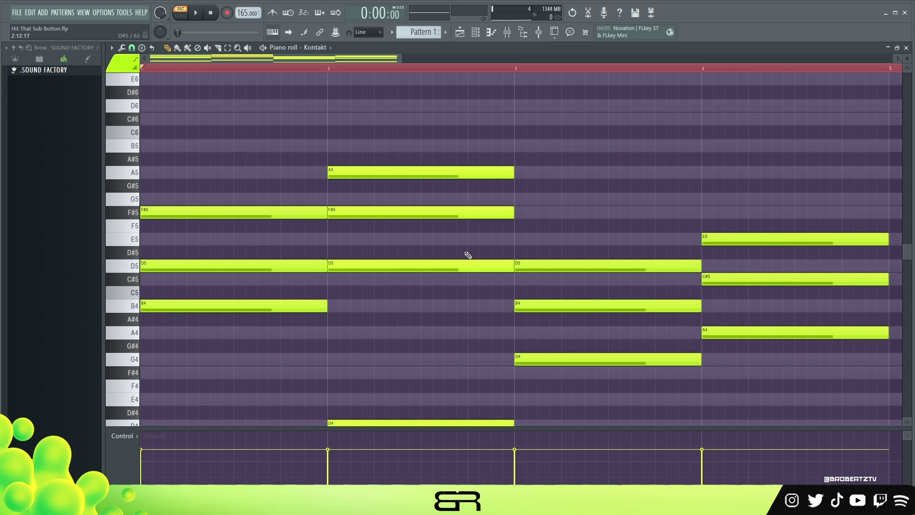
pyautogui.rightClick(301, 147)
pyautogui.scroll(-2, 487, 224)
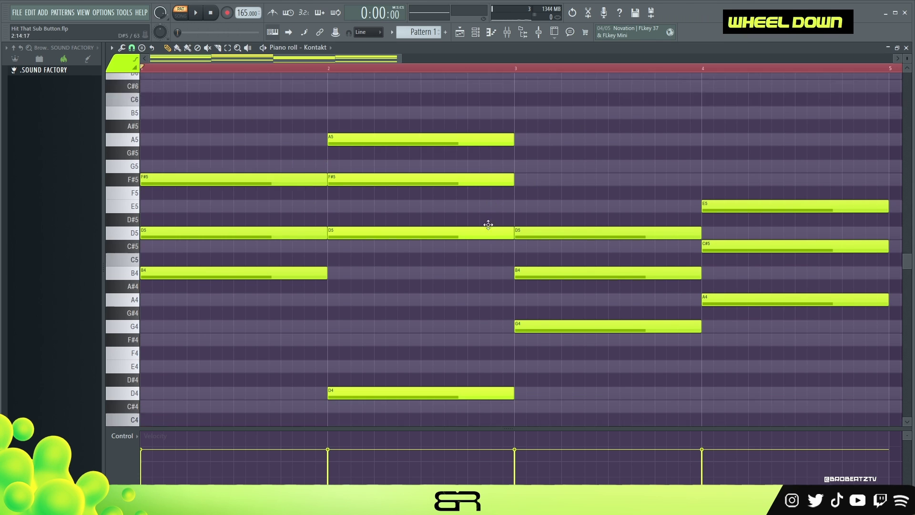
pyautogui.scroll(1, 491, 227)
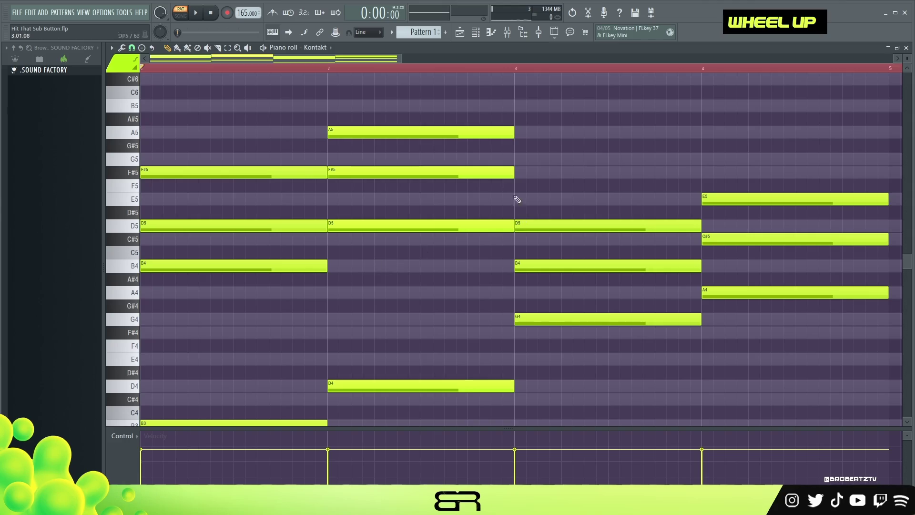
pyautogui.rightClick(505, 223)
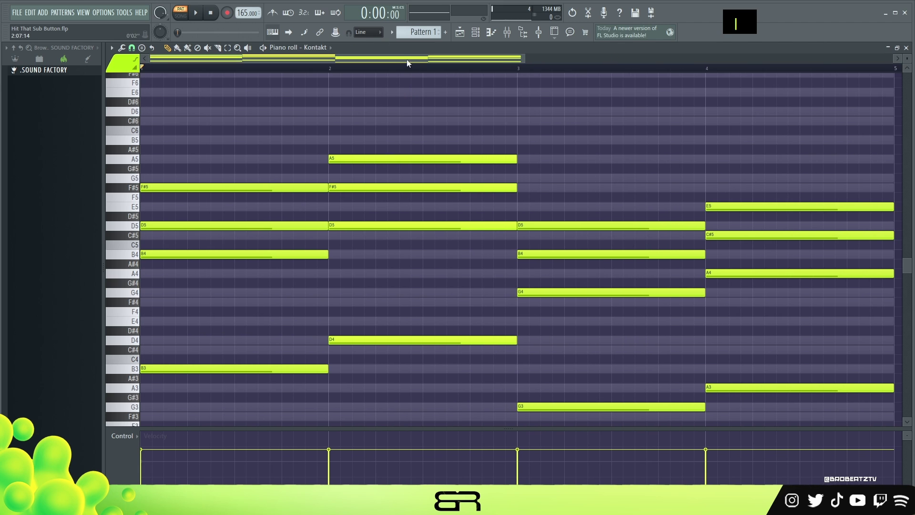
pyautogui.keyDown('ctrl'); pyautogui.click(194, 229); pyautogui.keyUp('ctrl')
pyautogui.hotkey('ctrl', 'Up')
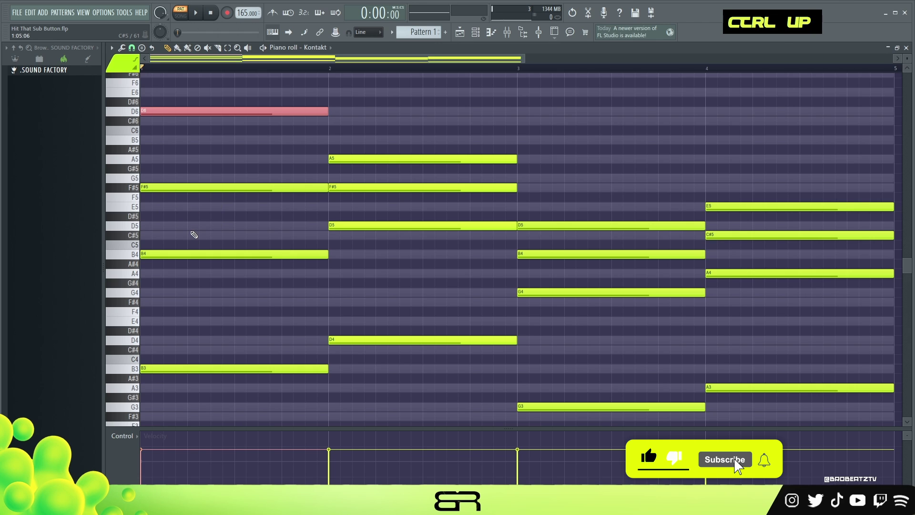
pyautogui.hotkey('ctrl', 'Down')
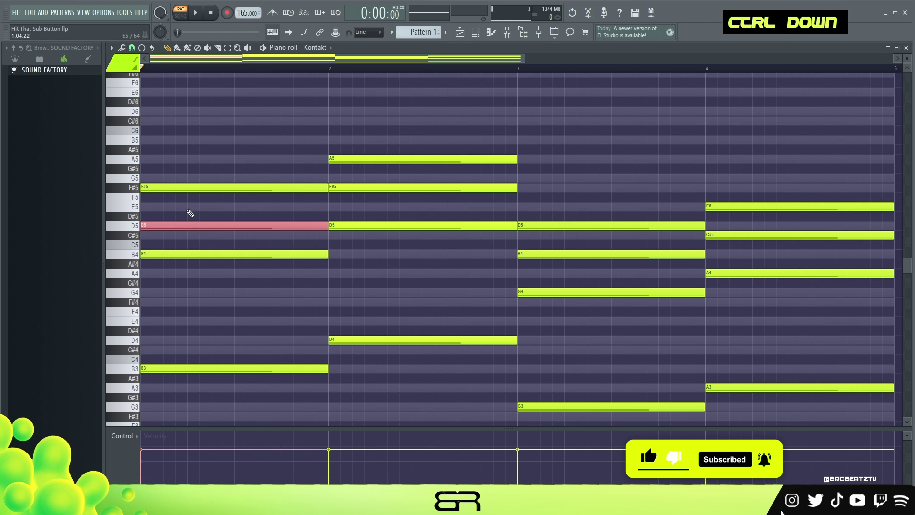
pyautogui.keyDown('ctrl'); pyautogui.click(197, 188); pyautogui.keyUp('ctrl')
pyautogui.keyDown('ctrl'); pyautogui.click(199, 256); pyautogui.keyUp('ctrl')
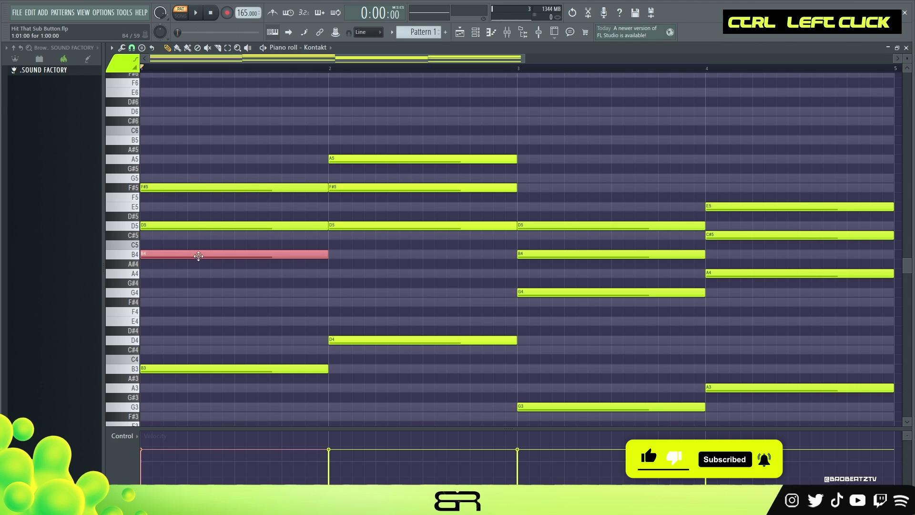
pyautogui.hotkey('ctrl', 'Up')
pyautogui.hotkey('ctrl', 'Down')
# Step: Raise the D5 and B4 notes of bar 1 together by one octave and play the chord
pyautogui.moveTo(204, 213); pyautogui.dragTo(205, 267)
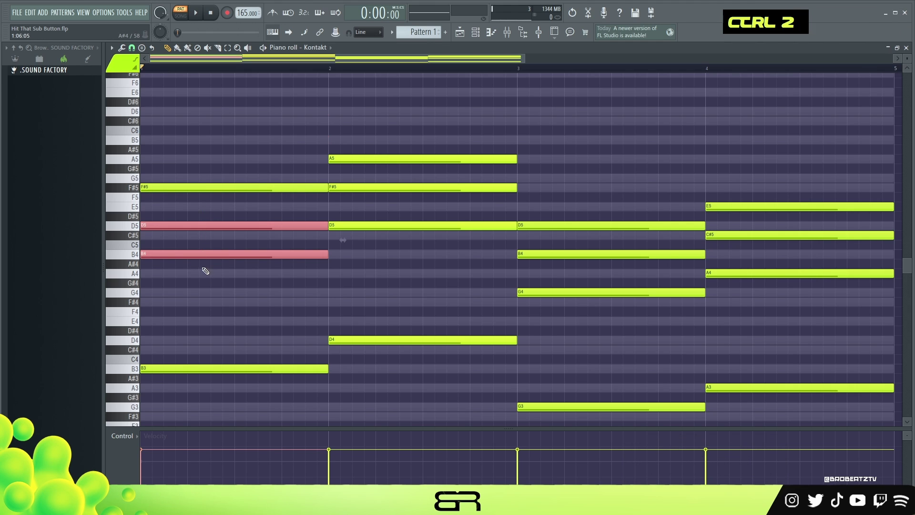
pyautogui.hotkey('ctrl', 'Up')
pyautogui.press('space')
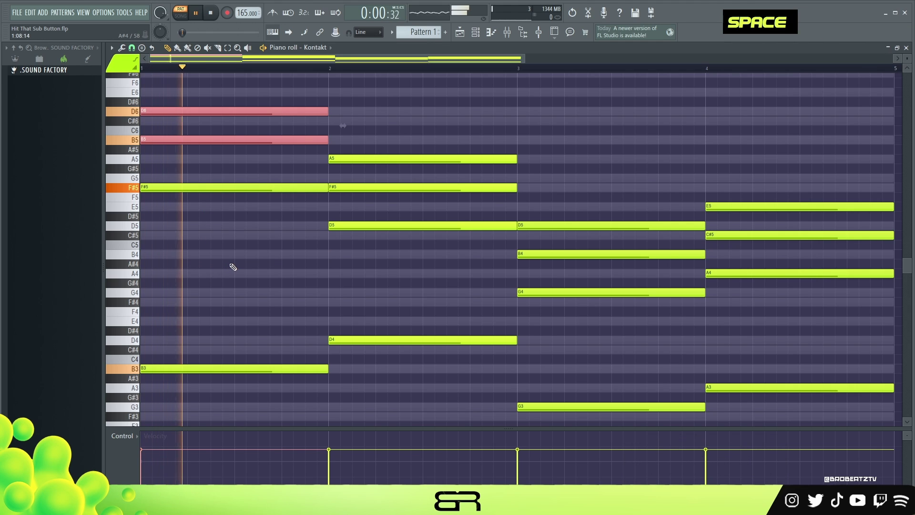
pyautogui.rightClick(265, 265)
pyautogui.press('space')
# Step: Duplicate the B5 in bar 1 one octave lower as B4 and play the pattern
pyautogui.keyDown('shift'); pyautogui.click(171, 139); pyautogui.keyUp('shift')
pyautogui.hotkey('ctrl', 'Down')
pyautogui.rightClick(246, 296)
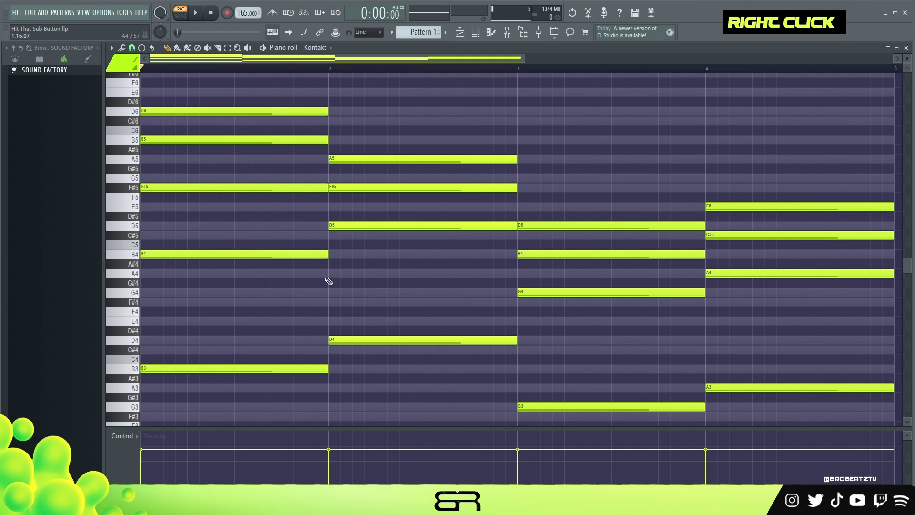
pyautogui.press('space')
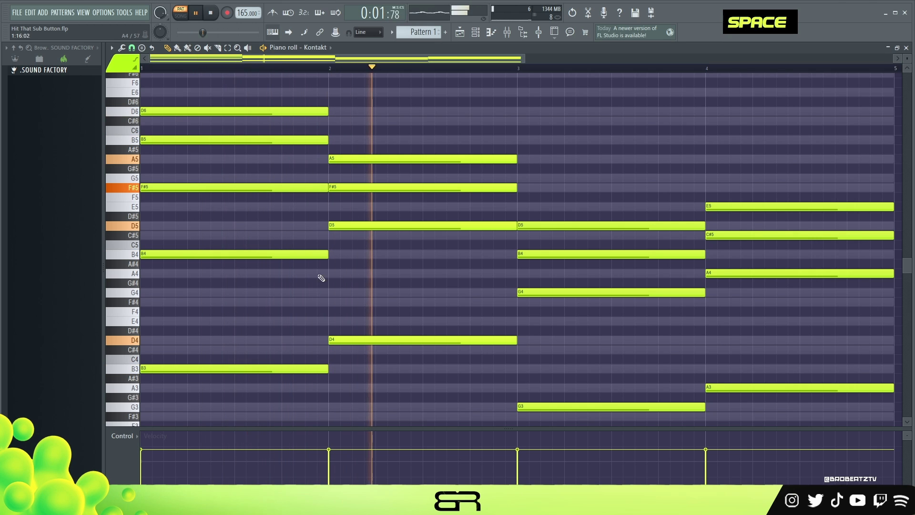
# Step: Trim the start of bar 1's F#5 by six steps, keeping its end at the bar line, and play it back
pyautogui.scroll(2, 323, 280)
pyautogui.rightClick(153, 247)
pyautogui.keyDown('ctrl'); pyautogui.click(146, 246); pyautogui.keyUp('ctrl')
pyautogui.moveTo(144, 247); pyautogui.dragTo(212, 246)
pyautogui.press('space')
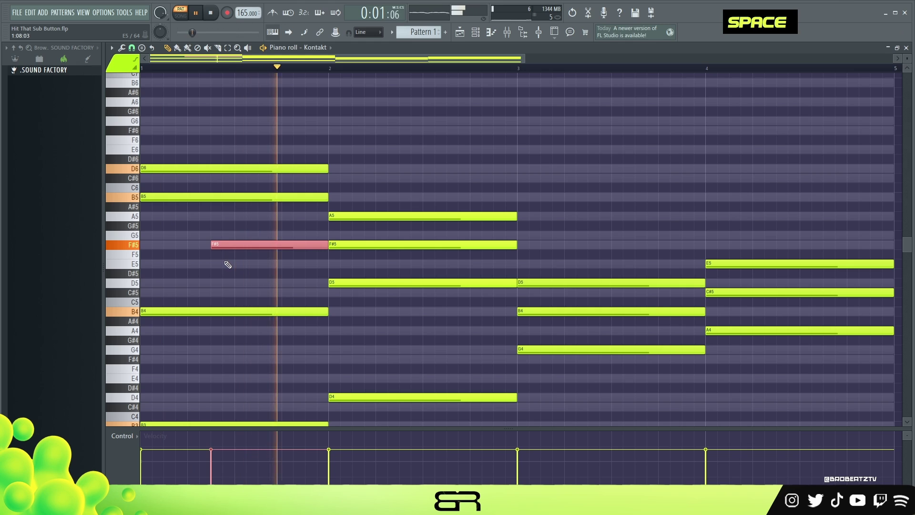
pyautogui.press('space')
# Step: Add a short F#4 of about two and a half steps near the end of bar 1 and play the pattern
pyautogui.keyDown('ctrl'); pyautogui.click(214, 246); pyautogui.keyUp('ctrl')
pyautogui.moveTo(214, 247); pyautogui.dragTo(319, 373)
pyautogui.rightClick(420, 328)
pyautogui.moveTo(423, 363); pyautogui.dragTo(336, 361)
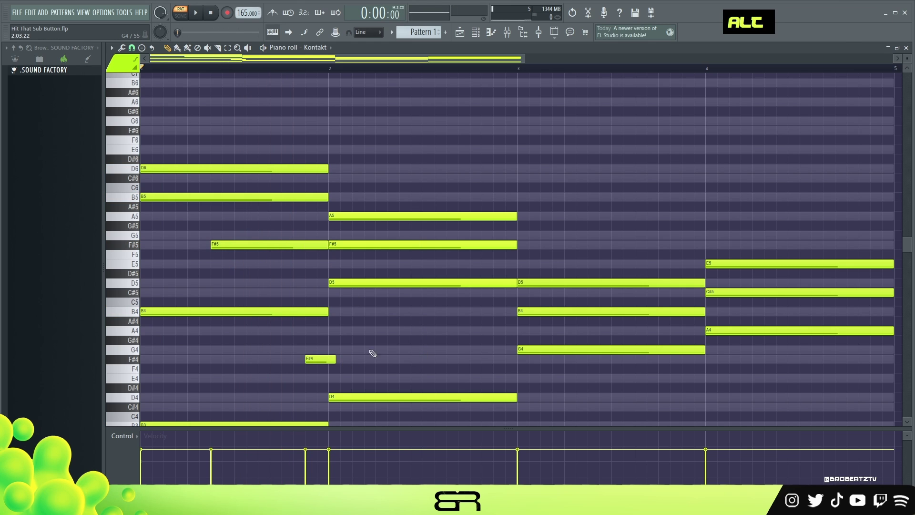
pyautogui.press('space')
pyautogui.scroll(-2, 396, 328)
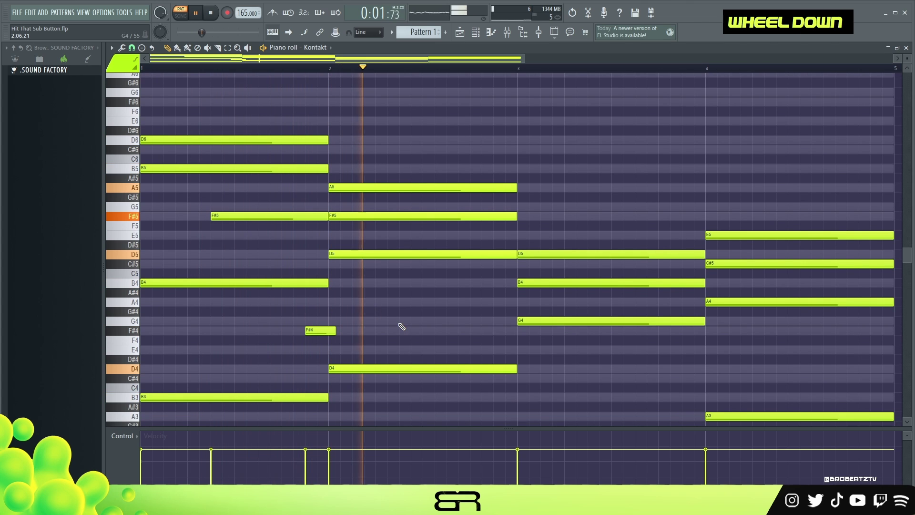
pyautogui.press('space')
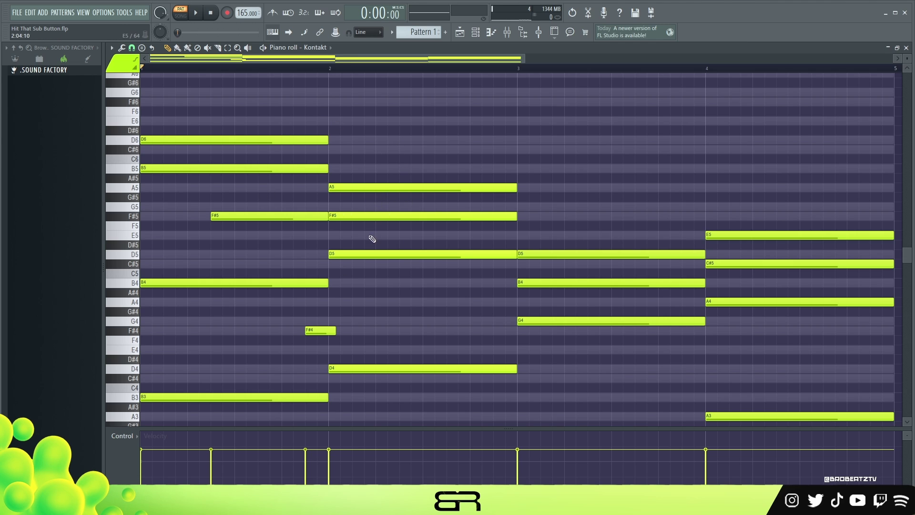
# Step: Copy the A5 in bar 2 up to a one-bar C#6 in the same bar
pyautogui.keyDown('ctrl'); pyautogui.click(351, 186); pyautogui.keyUp('ctrl')
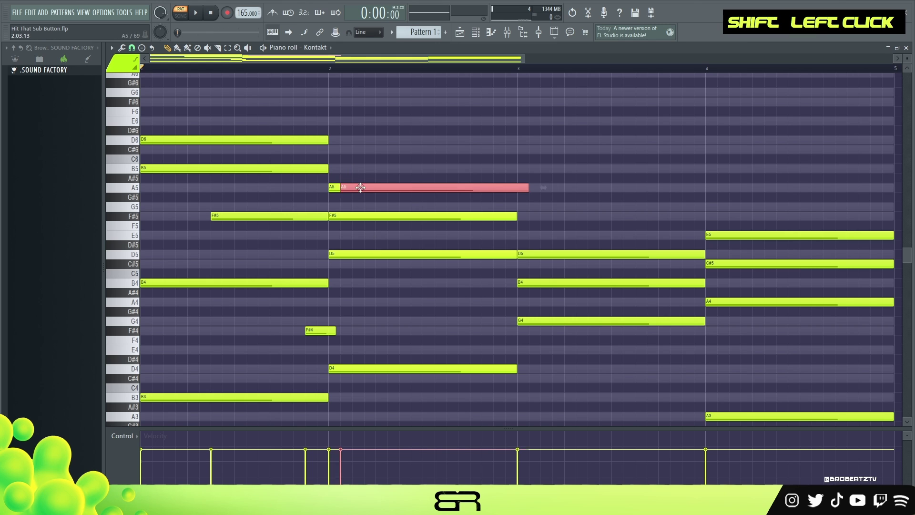
pyautogui.moveTo(352, 187); pyautogui.dragTo(344, 149)
pyautogui.rightClick(392, 181)
# Step: Raise the D5 in bar 2 by one octave to D6 and play the pattern
pyautogui.keyDown('ctrl'); pyautogui.click(394, 254); pyautogui.keyUp('ctrl')
pyautogui.hotkey('ctrl', 'Up')
pyautogui.rightClick(400, 282)
pyautogui.press('space')
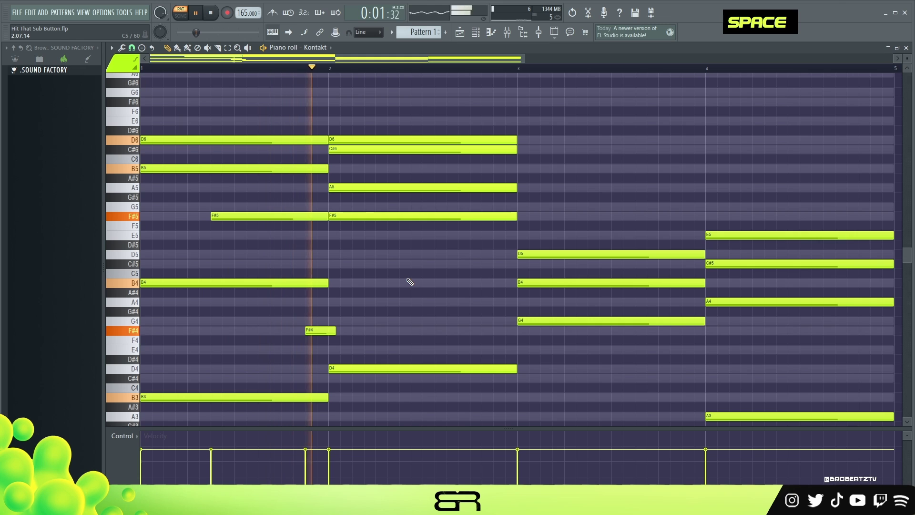
pyautogui.press('space')
pyautogui.press('space')
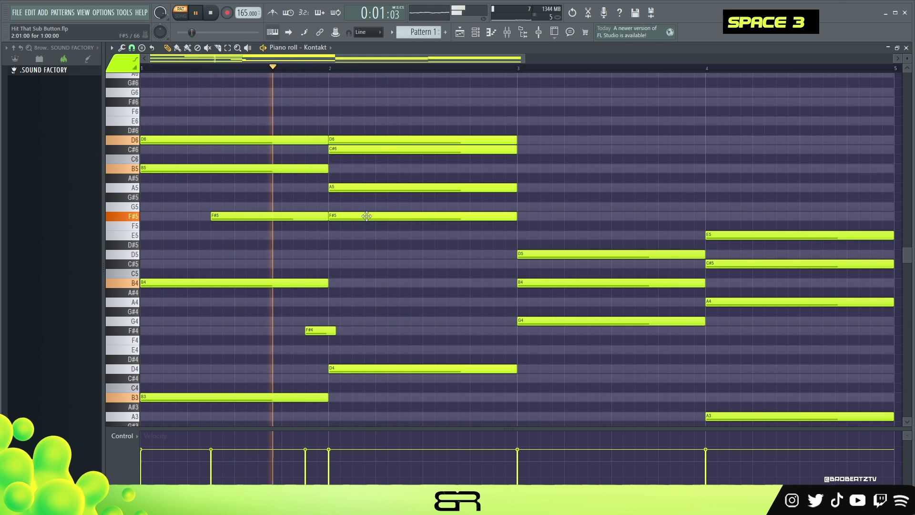
# Step: Stop playback and delete the F#5 note from bar 2
pyautogui.rightClick(372, 210)
pyautogui.press('space')
pyautogui.rightClick(366, 216)
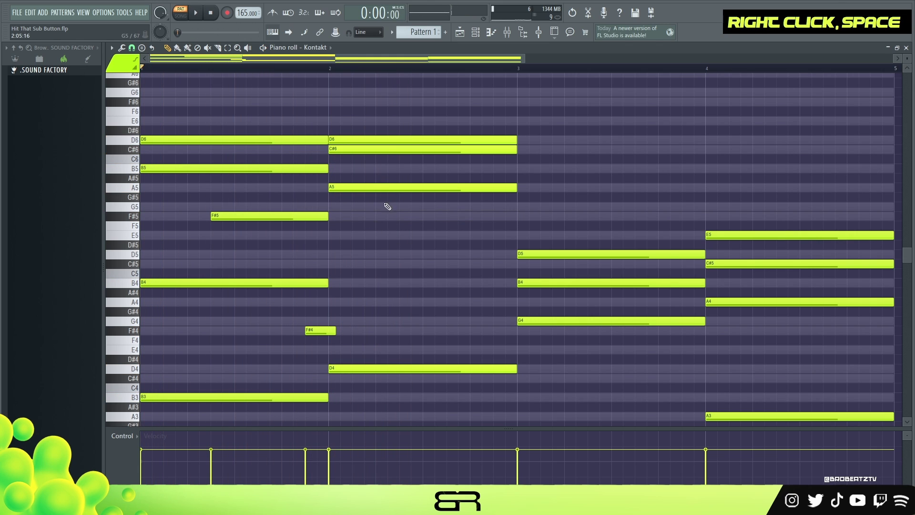
# Step: Duplicate the D6 in bar 2 one octave lower as a one-bar D5 and listen to the first two bars
pyautogui.keyDown('ctrl'); pyautogui.click(345, 139); pyautogui.keyUp('ctrl')
pyautogui.moveTo(345, 139); pyautogui.dragTo(355, 143)
pyautogui.hotkey('ctrl', 'Down')
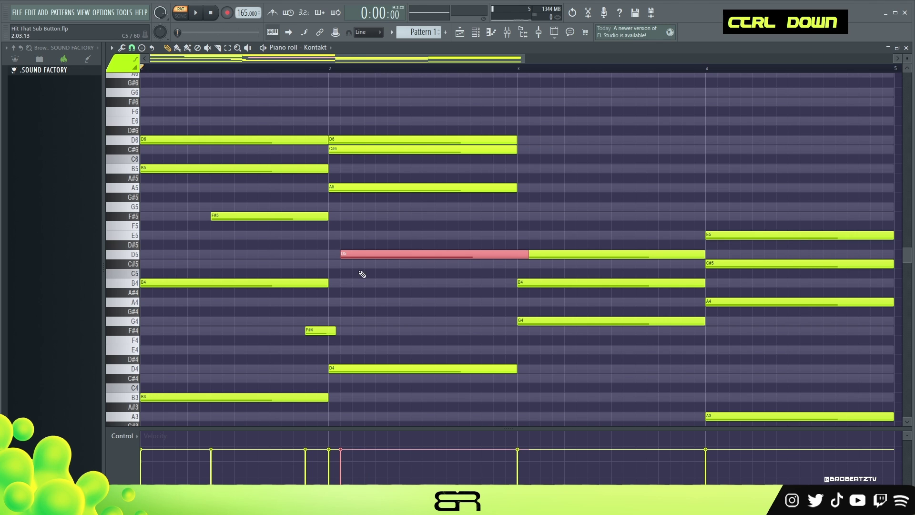
pyautogui.press('space')
pyautogui.rightClick(399, 306)
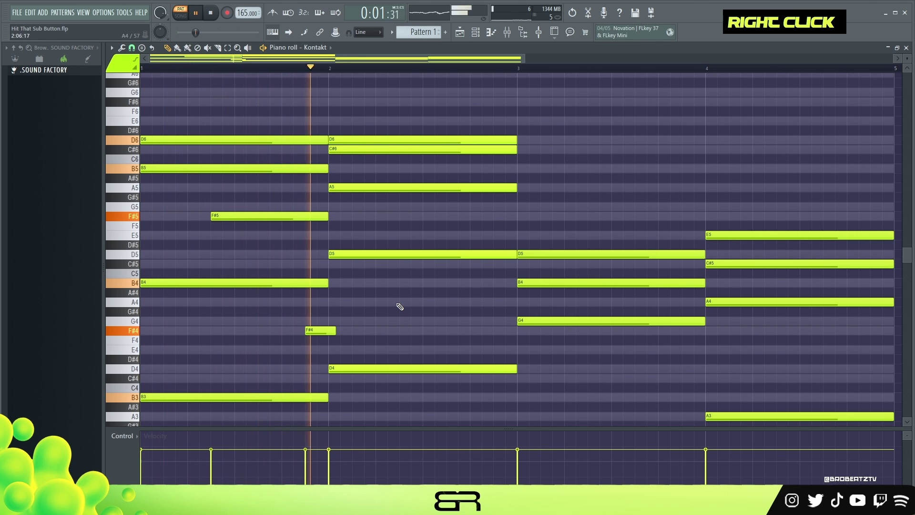
pyautogui.press('space')
pyautogui.press('space')
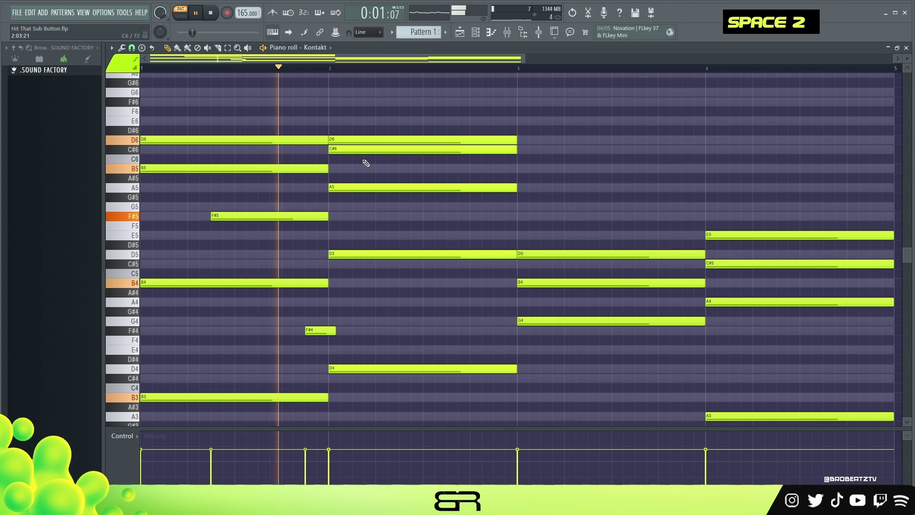
pyautogui.press('space')
# Step: Try shortening the D6 in bar 2 to about two and a half steps and shifting the A5 one step earlier
pyautogui.keyDown('alt'); pyautogui.click(503, 143); pyautogui.keyUp('alt')
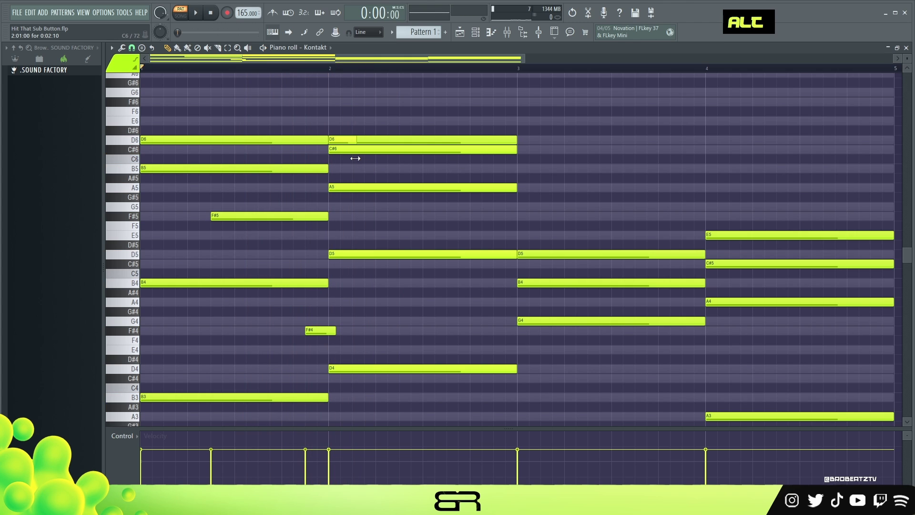
pyautogui.rightClick(366, 142)
pyautogui.click(376, 193)
pyautogui.rightClick(377, 195)
pyautogui.moveTo(376, 188); pyautogui.dragTo(365, 188)
pyautogui.moveTo(354, 369)
pyautogui.mouseDown()
pyautogui.moveTo(379, 368)
pyautogui.moveTo(355, 369)
pyautogui.mouseUp()
pyautogui.moveTo(558, 321); pyautogui.dragTo(538, 319)
pyautogui.click(544, 255)
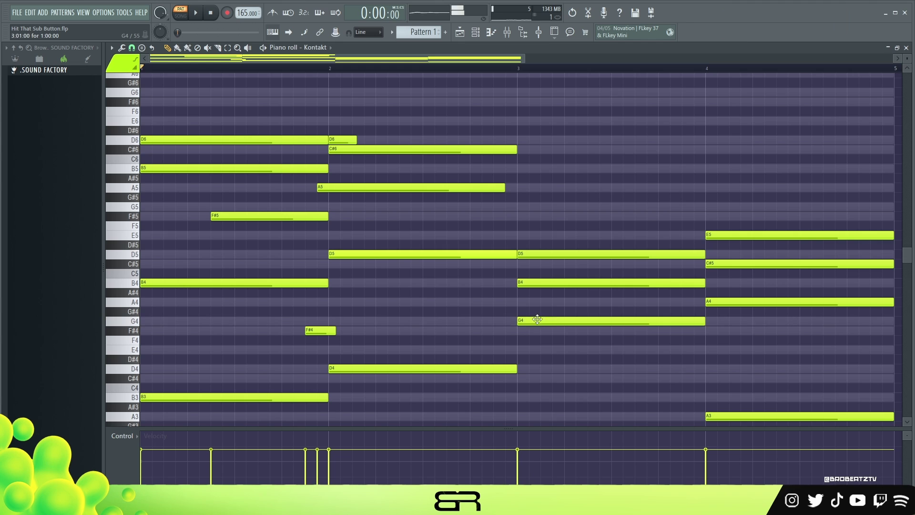
pyautogui.rightClick(343, 217)
pyautogui.moveTo(333, 188); pyautogui.dragTo(346, 188)
# Step: Set the D6 in bar 2 to half a bar long, slightly lower its velocity, and check the change by playback
pyautogui.press('space')
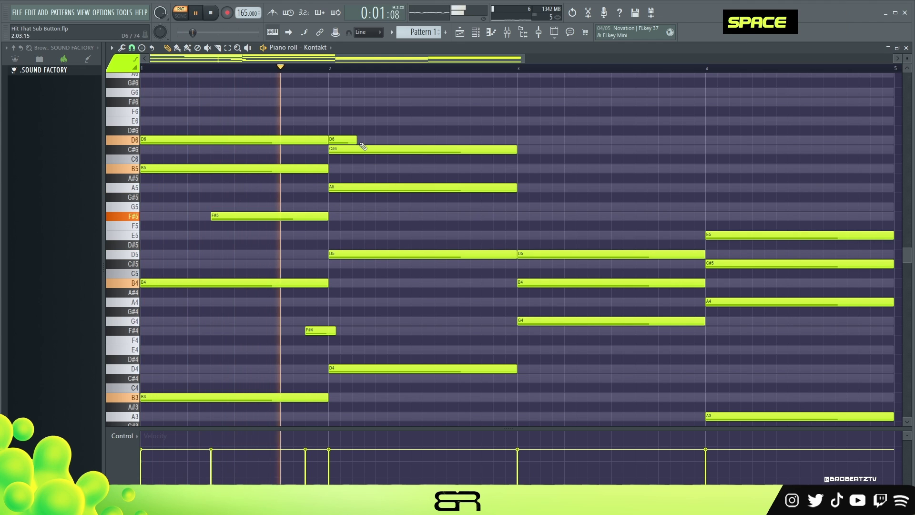
pyautogui.press('space')
pyautogui.moveTo(357, 143); pyautogui.dragTo(421, 143)
pyautogui.keyDown('ctrl'); pyautogui.click(402, 139); pyautogui.keyUp('ctrl')
pyautogui.scroll(-2, 402, 139)
pyautogui.rightClick(450, 119)
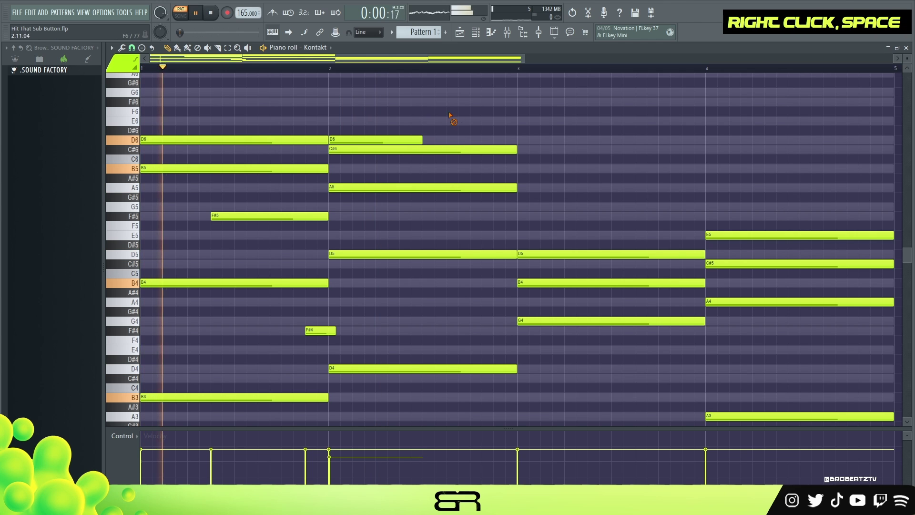
pyautogui.press('space')
pyautogui.press('space')
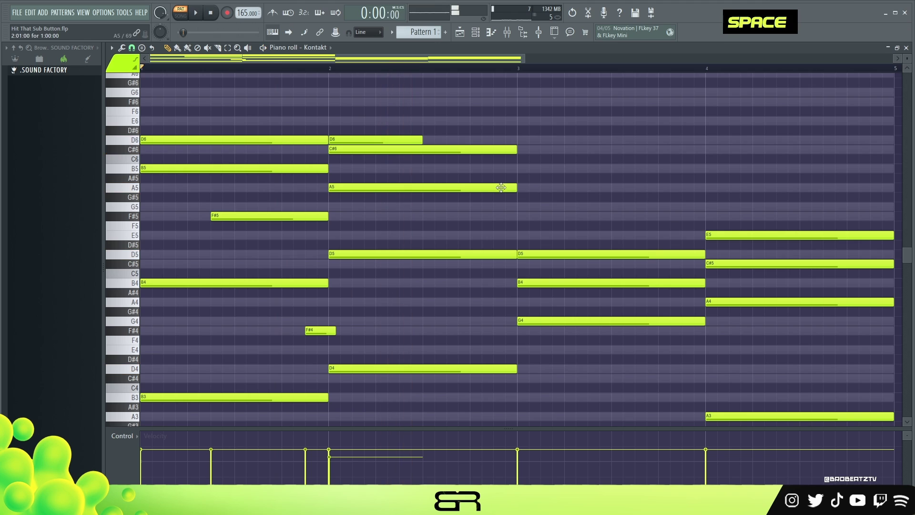
# Step: In bar 2, replace the long A5 with two consecutive six-step notes, and the C#6 with a 13-step note plus a two-step note at the bar's end
pyautogui.moveTo(517, 189); pyautogui.dragTo(411, 192)
pyautogui.keyDown('alt'); pyautogui.click(401, 189); pyautogui.keyUp('alt')
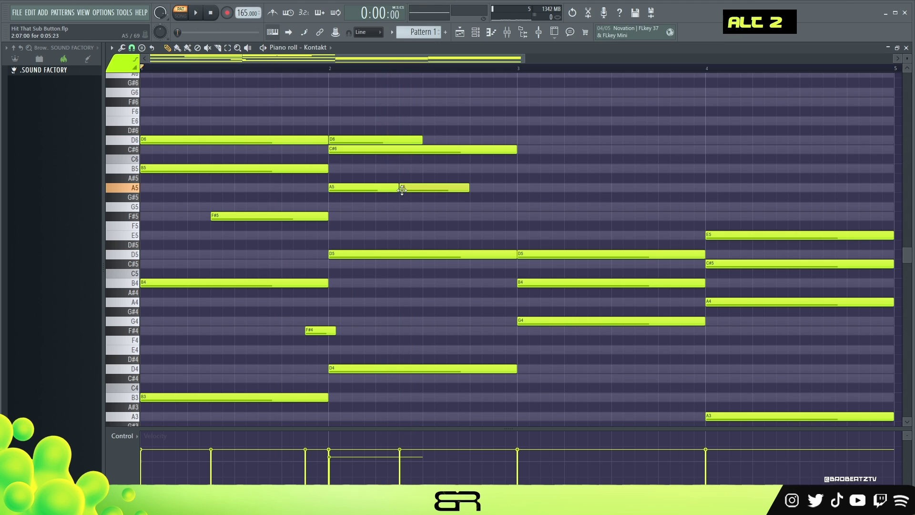
pyautogui.moveTo(517, 149); pyautogui.dragTo(502, 150)
pyautogui.click(494, 150)
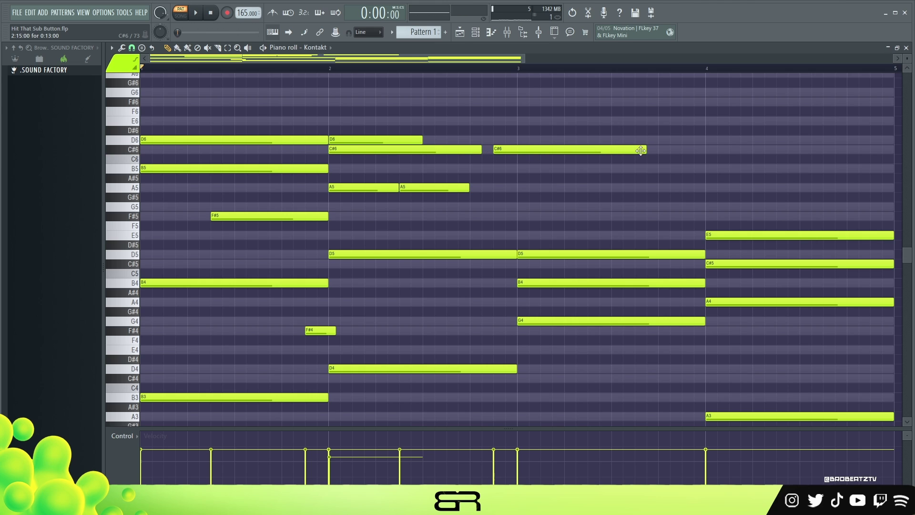
pyautogui.moveTo(641, 151); pyautogui.dragTo(519, 160)
# Step: Extend the first C#6 in bar 2 to 13 steps and 16 ticks, and play the pattern
pyautogui.keyDown('ctrl'); pyautogui.keyDown('shift'); pyautogui.click(310, 215); pyautogui.keyUp('shift'); pyautogui.keyUp('ctrl')
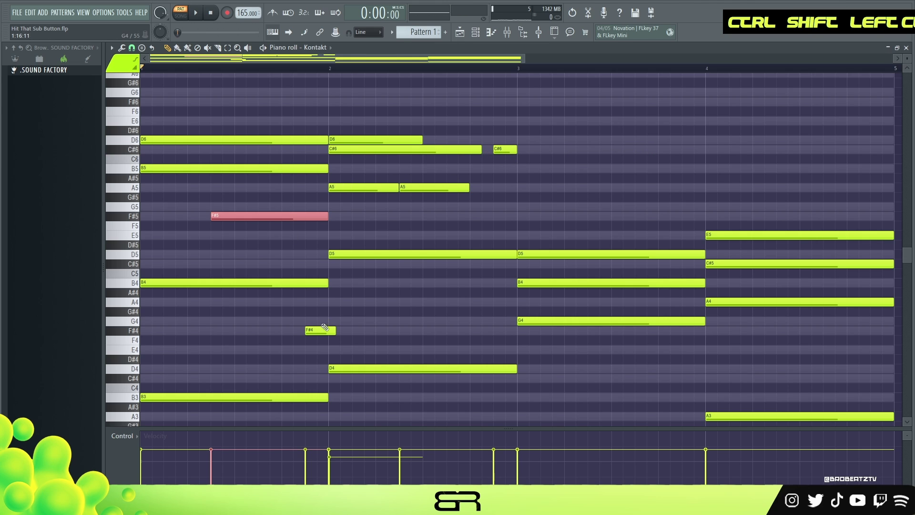
pyautogui.rightClick(516, 179)
pyautogui.moveTo(482, 150); pyautogui.dragTo(489, 149)
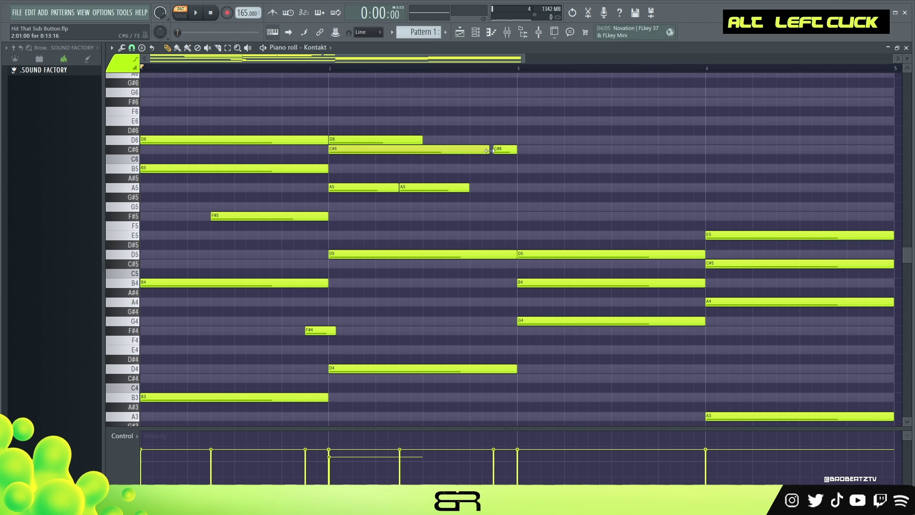
pyautogui.rightClick(503, 189)
pyautogui.press('space')
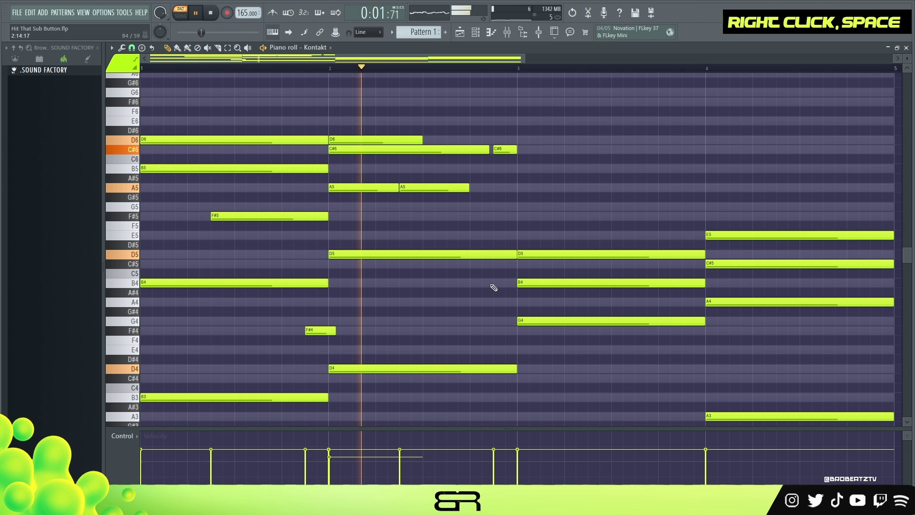
pyautogui.press('space')
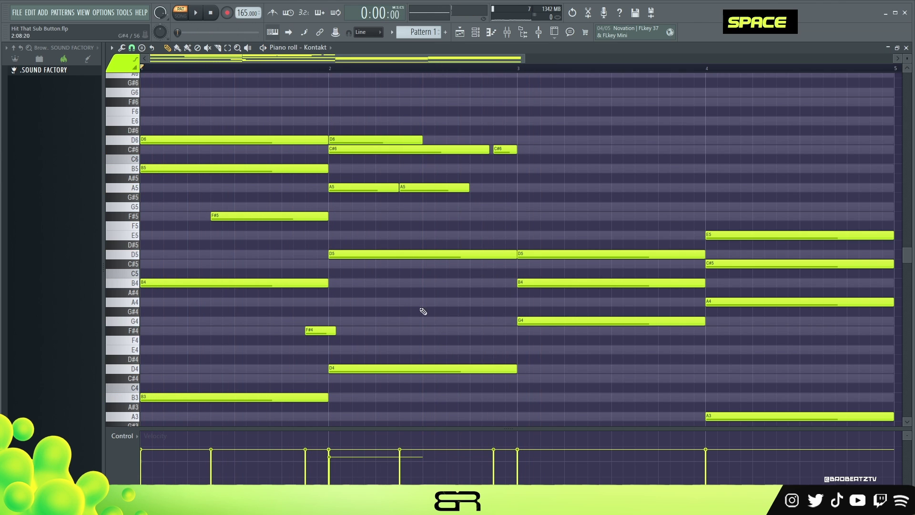
# Step: Play the pattern from the start and delete the B4 note from bar 3
pyautogui.scroll(-2, 428, 286)
pyautogui.scroll(-3, 307, 61)
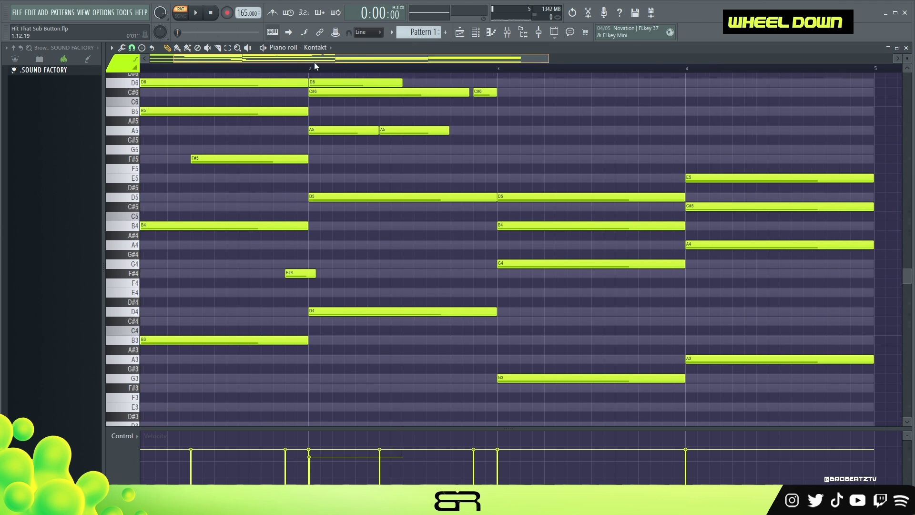
pyautogui.scroll(1, 450, 147)
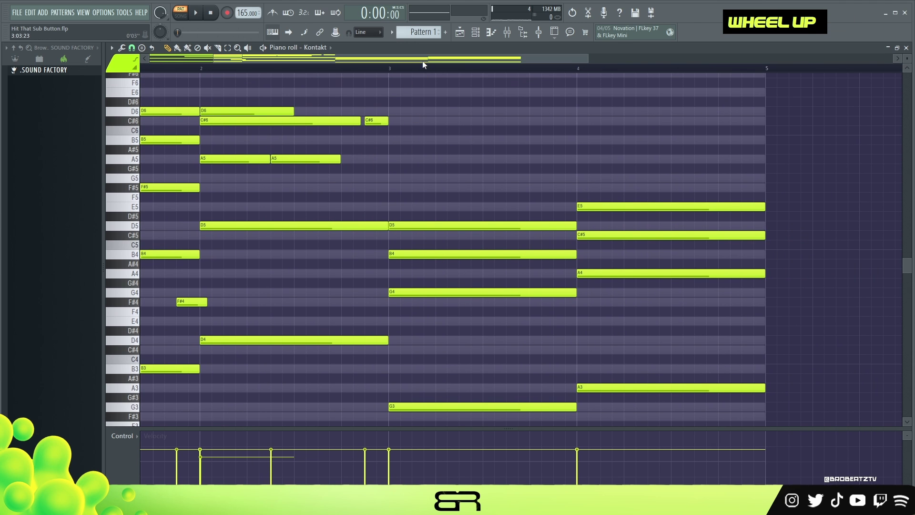
pyautogui.hscroll(2, 423, 61)
pyautogui.scroll(-1, 450, 170)
pyautogui.rightClick(354, 276)
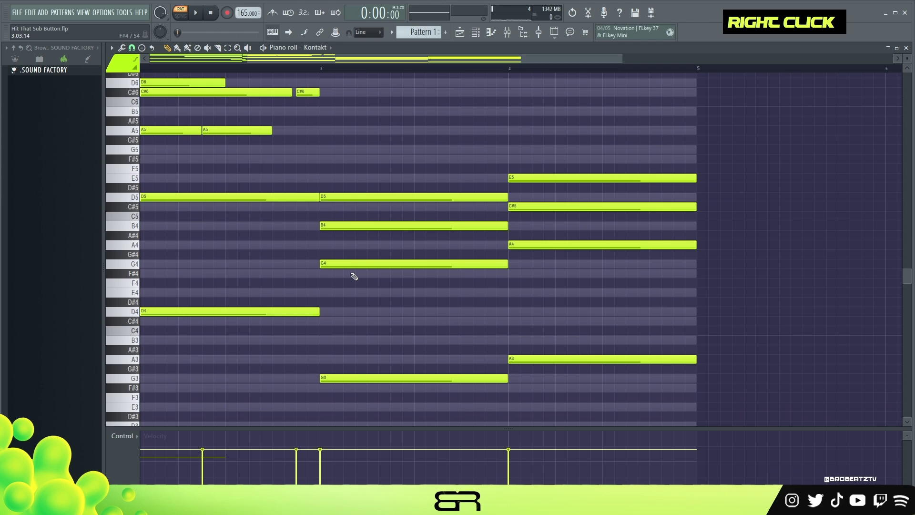
pyautogui.press('space')
pyautogui.press('space')
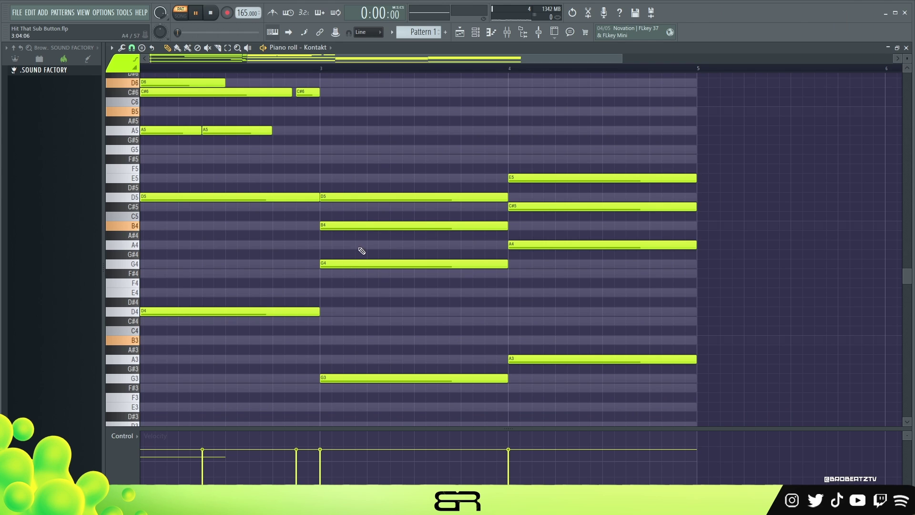
pyautogui.rightClick(361, 254)
pyautogui.press('space')
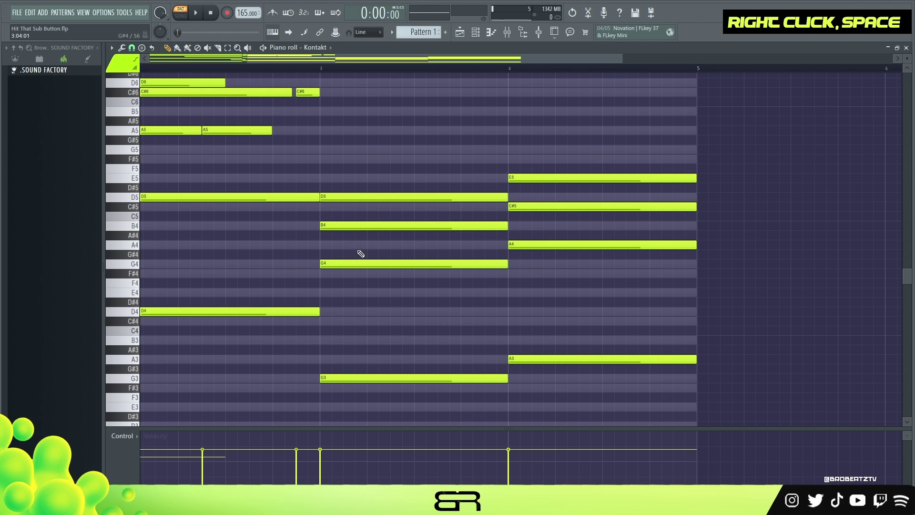
pyautogui.scroll(1, 363, 223)
pyautogui.rightClick(362, 252)
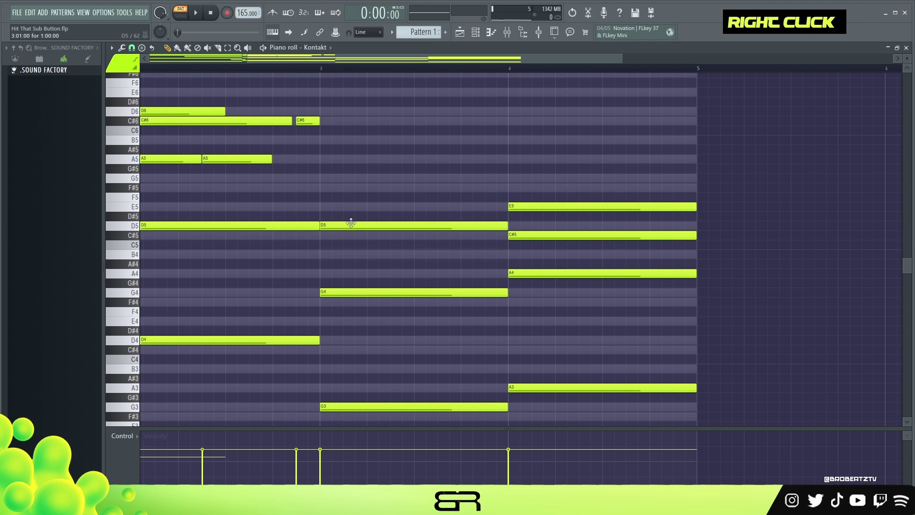
# Step: In bar 3, add a D6 an octave above the D5, raise the G4 an octave to G5, and play the pattern
pyautogui.moveTo(352, 225); pyautogui.dragTo(348, 110)
pyautogui.rightClick(351, 259)
pyautogui.keyDown('ctrl'); pyautogui.click(360, 292); pyautogui.keyUp('ctrl')
pyautogui.hotkey('ctrl', 'Up')
pyautogui.rightClick(367, 292)
pyautogui.press('space')
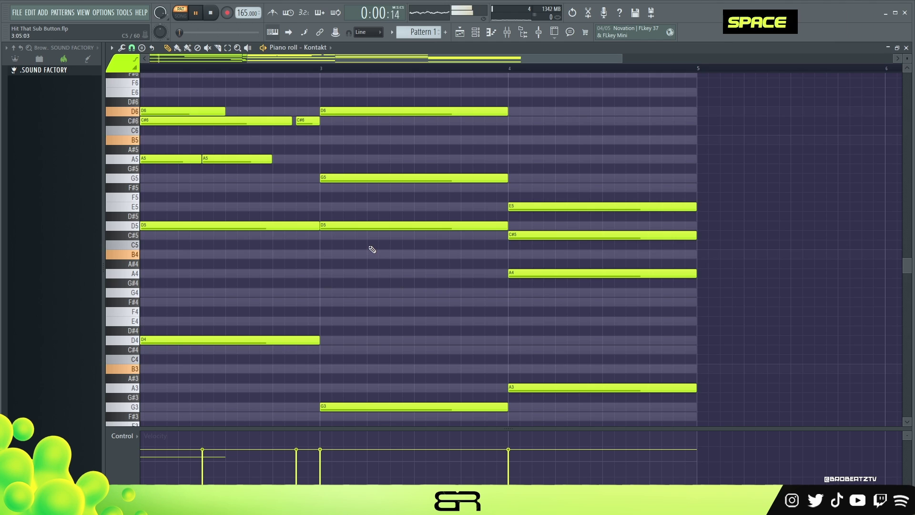
# Step: Delete the D5 from bar 3, duplicate the G5 an octave down as G4, and check by playback
pyautogui.keyDown('ctrl'); pyautogui.click(353, 225); pyautogui.keyUp('ctrl')
pyautogui.rightClick(364, 258)
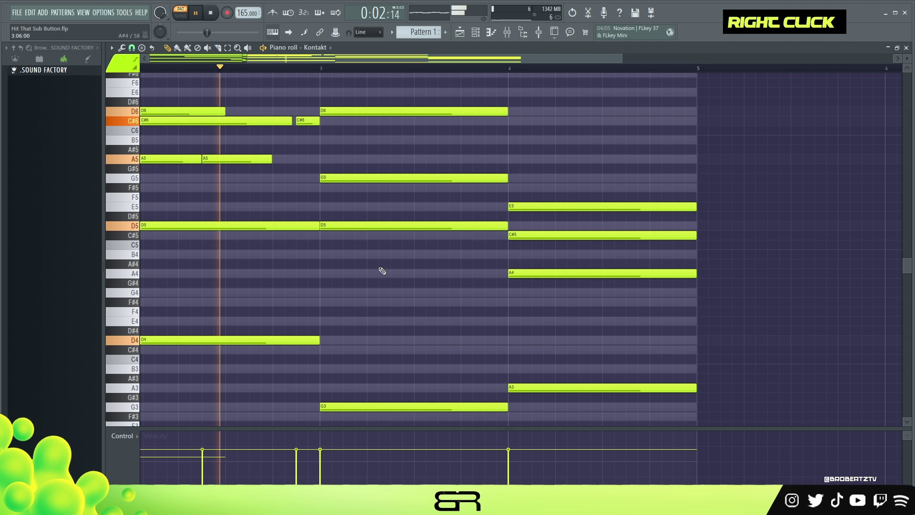
pyautogui.press('space')
pyautogui.rightClick(355, 226)
pyautogui.keyDown('ctrl'); pyautogui.click(343, 177); pyautogui.keyUp('ctrl')
pyautogui.keyDown('shift'); pyautogui.click(339, 178); pyautogui.keyUp('shift')
pyautogui.hotkey('ctrl', 'Down')
pyautogui.press('space')
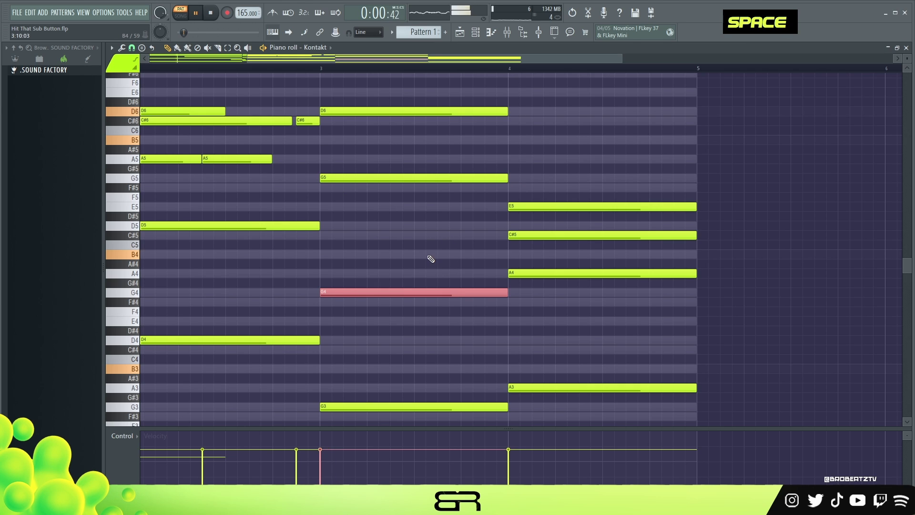
pyautogui.rightClick(431, 259)
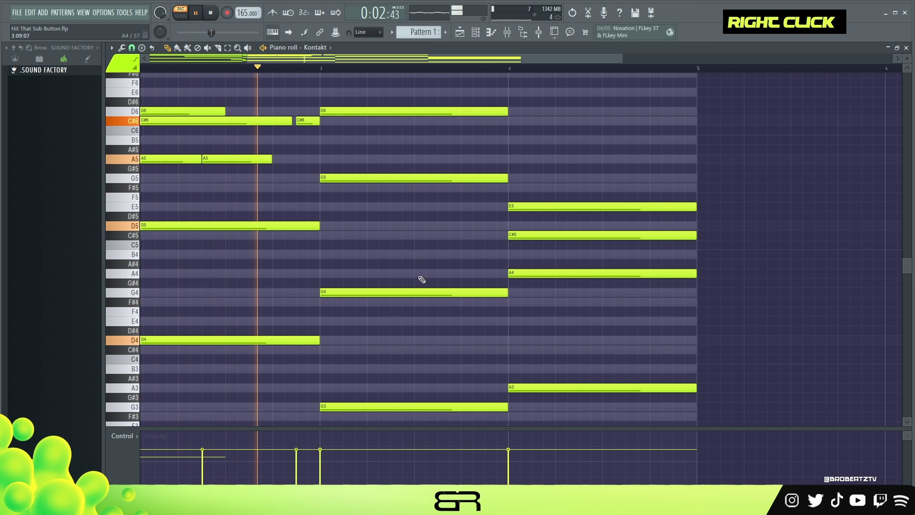
# Step: Duplicate bar 3's D6 down to D5, starting at step 7 and ending just before bar 4, and play it
pyautogui.press('space')
pyautogui.keyDown('ctrl'); pyautogui.click(333, 111); pyautogui.keyUp('ctrl')
pyautogui.keyDown('shift'); pyautogui.moveTo(333, 111); pyautogui.dragTo(353, 113); pyautogui.keyUp('shift')
pyautogui.hotkey('ctrl', 'Down')
pyautogui.moveTo(358, 226); pyautogui.dragTo(412, 225)
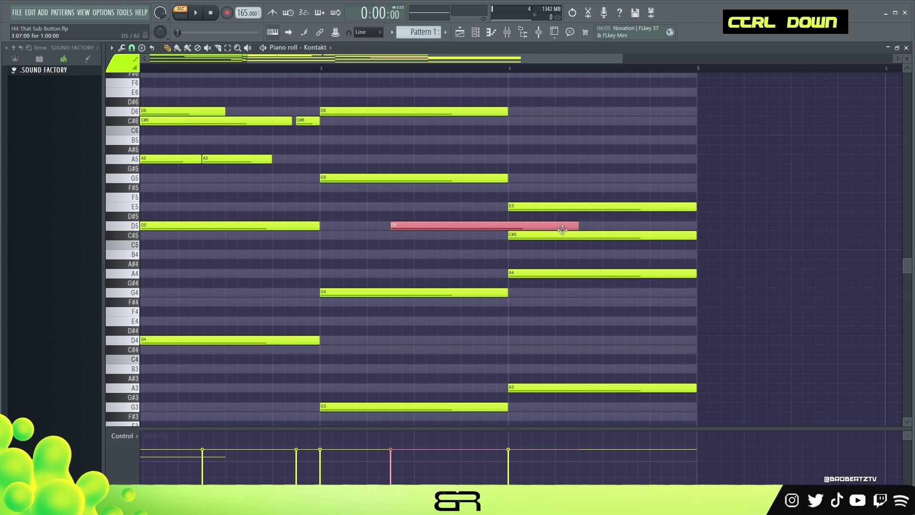
pyautogui.keyDown('alt'); pyautogui.moveTo(577, 230); pyautogui.dragTo(504, 230); pyautogui.keyUp('alt')
pyautogui.rightClick(474, 261)
pyautogui.press('space')
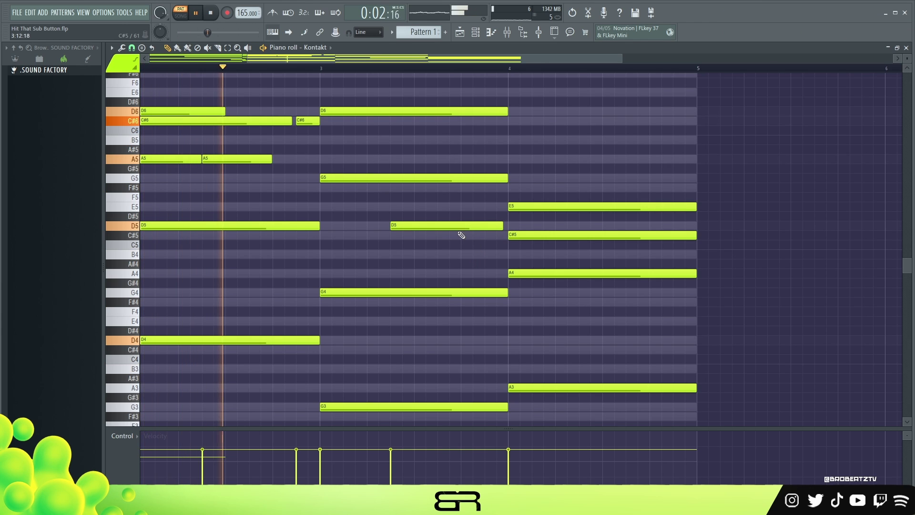
# Step: Add an E5 at step 13 of bar 3, 3 steps and 19 ticks long, and play the pattern
pyautogui.click(461, 206)
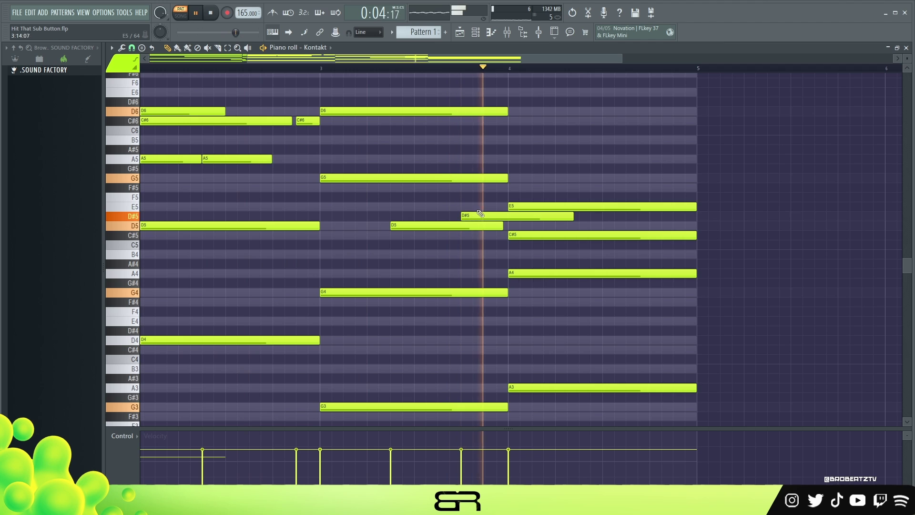
pyautogui.press('space')
pyautogui.press('space')
pyautogui.moveTo(498, 204)
pyautogui.keyDown('ctrl'); pyautogui.mouseDown()
pyautogui.moveTo(572, 206)
pyautogui.moveTo(498, 210)
pyautogui.mouseUp(); pyautogui.keyUp('ctrl')
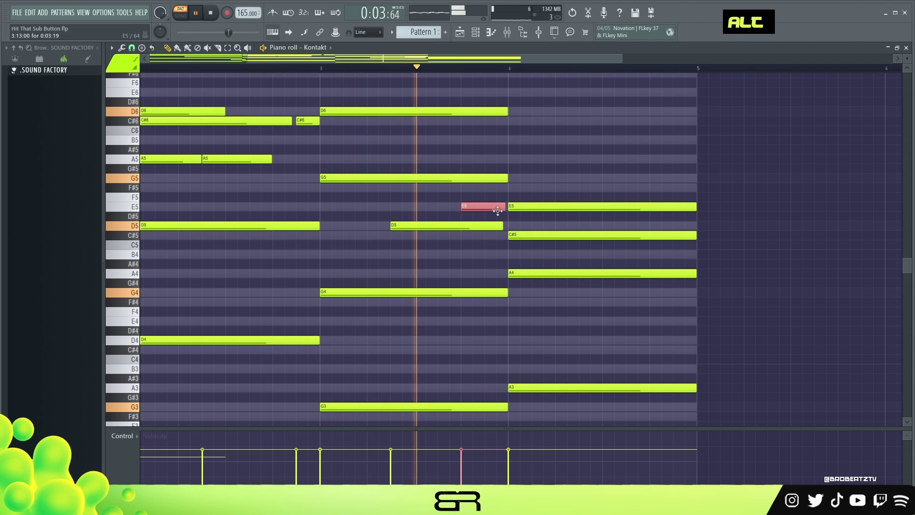
pyautogui.press('space')
pyautogui.press('space')
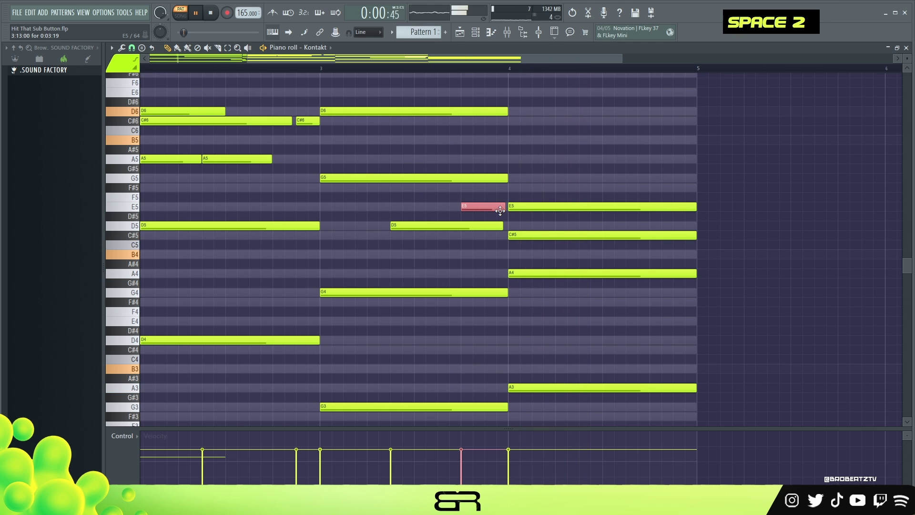
pyautogui.press('space')
# Step: In bar 4, raise the A4 and C#5 by an octave to A5 and C#6, and start playback
pyautogui.keyDown('ctrl'); pyautogui.click(543, 276); pyautogui.keyUp('ctrl')
pyautogui.hotkey('ctrl', 'Up')
pyautogui.click(551, 154)
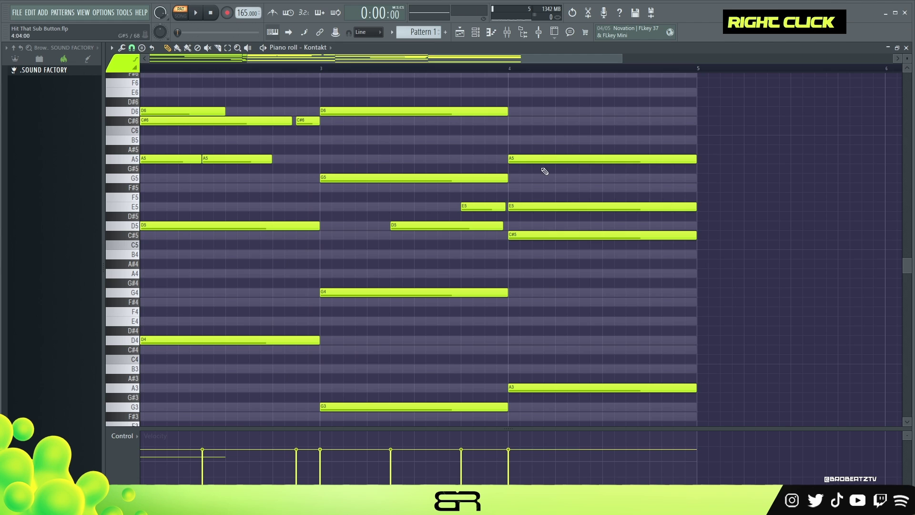
pyautogui.keyDown('ctrl'); pyautogui.click(530, 233); pyautogui.keyUp('ctrl')
pyautogui.hotkey('ctrl', 'Up')
pyautogui.click(558, 249)
pyautogui.press('space')
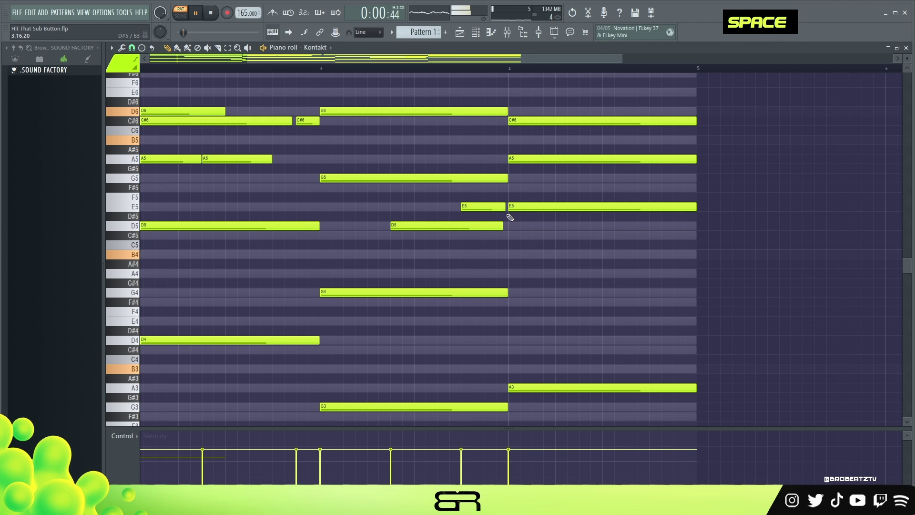
# Step: In bar 4, start the E5 at step 7 and split the C#6 into a long note and a two-step note at step 15
pyautogui.moveTo(509, 208); pyautogui.dragTo(579, 209)
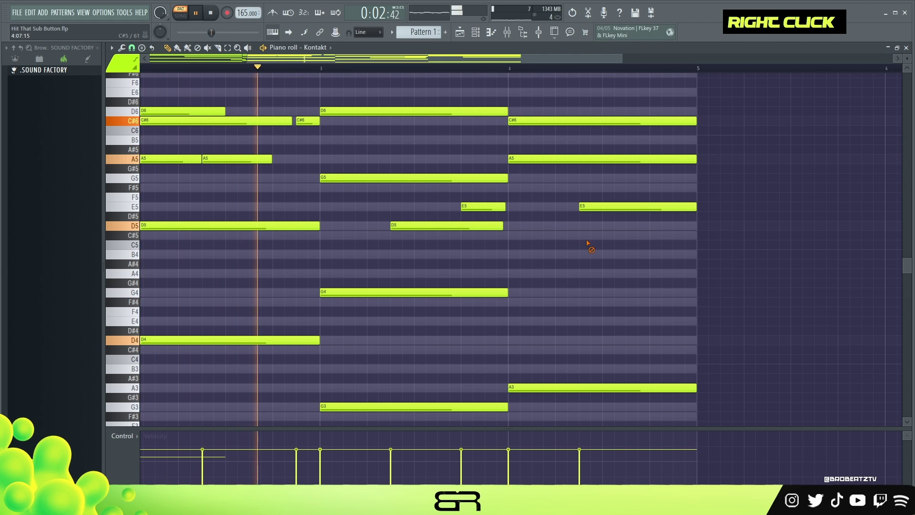
pyautogui.keyDown('ctrl'); pyautogui.click(308, 121); pyautogui.keyUp('ctrl')
pyautogui.moveTo(308, 122); pyautogui.dragTo(684, 130)
pyautogui.keyDown('ctrl'); pyautogui.keyDown('shift'); pyautogui.click(667, 120); pyautogui.keyUp('shift'); pyautogui.keyUp('ctrl')
pyautogui.keyDown('alt'); pyautogui.click(684, 121); pyautogui.keyUp('alt')
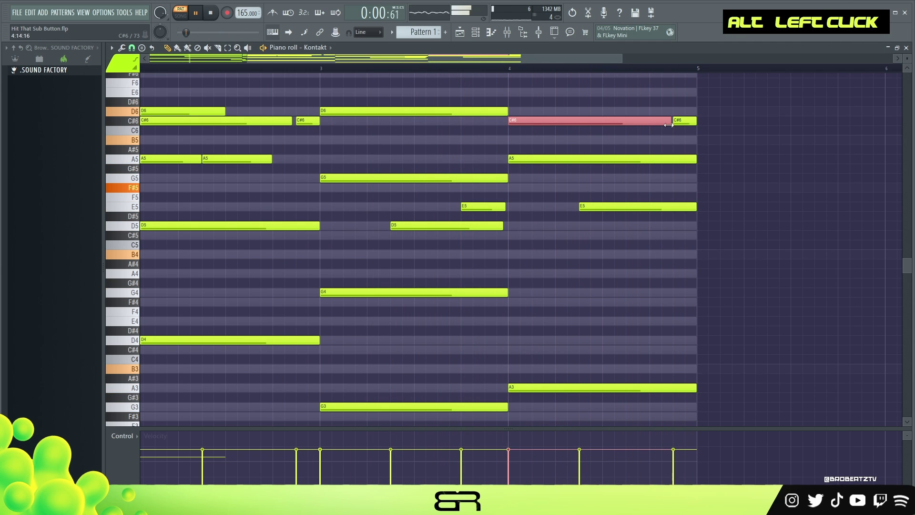
pyautogui.rightClick(650, 272)
# Step: Duplicate the A3 in bar 4 an octave higher as A4
pyautogui.keyDown('ctrl'); pyautogui.click(543, 387); pyautogui.keyUp('ctrl')
pyautogui.moveTo(525, 387)
pyautogui.mouseDown()
pyautogui.moveTo(536, 386)
pyautogui.moveTo(527, 376)
pyautogui.mouseUp()
pyautogui.hotkey('ctrl', 'Up')
pyautogui.rightClick(578, 356)
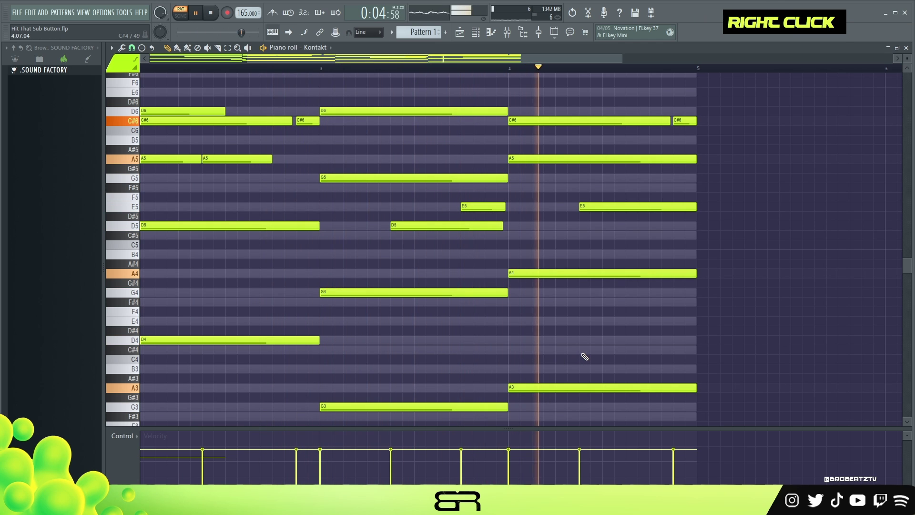
pyautogui.press('space')
# Step: Extend the short E5 in bar 3 about one step into bar 4, and play the whole four-bar pattern
pyautogui.moveTo(504, 207); pyautogui.dragTo(523, 206)
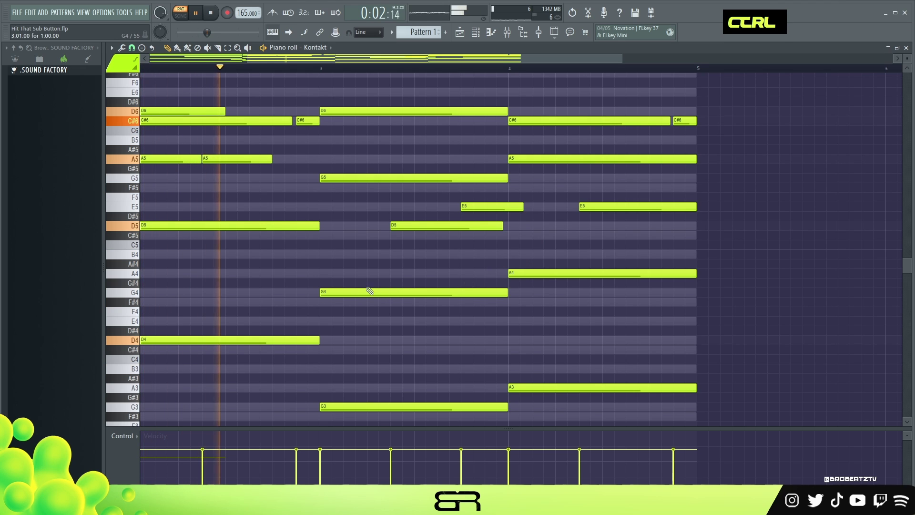
pyautogui.press('space')
pyautogui.keyDown('ctrl'); pyautogui.rightClick(357, 256); pyautogui.keyUp('ctrl')
pyautogui.keyDown('ctrl'); pyautogui.rightClick(358, 255); pyautogui.keyUp('ctrl')
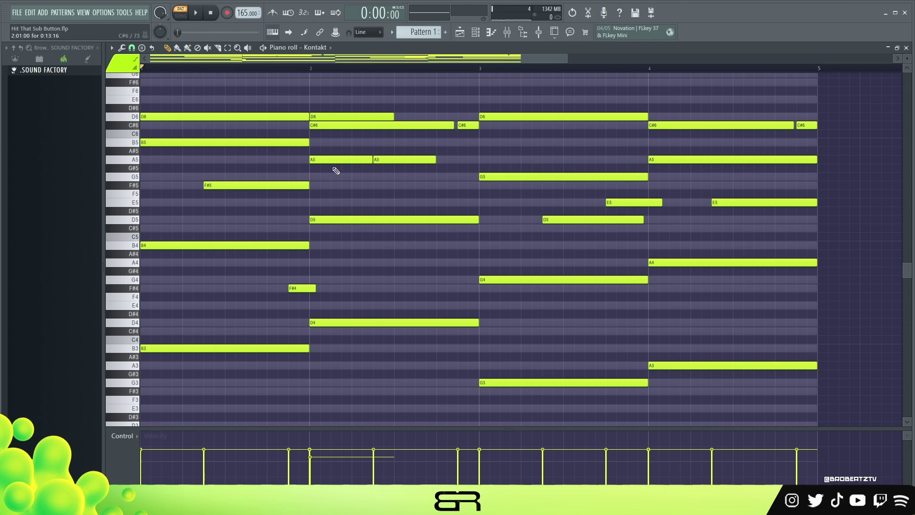
pyautogui.rightClick(467, 107)
pyautogui.press('space')
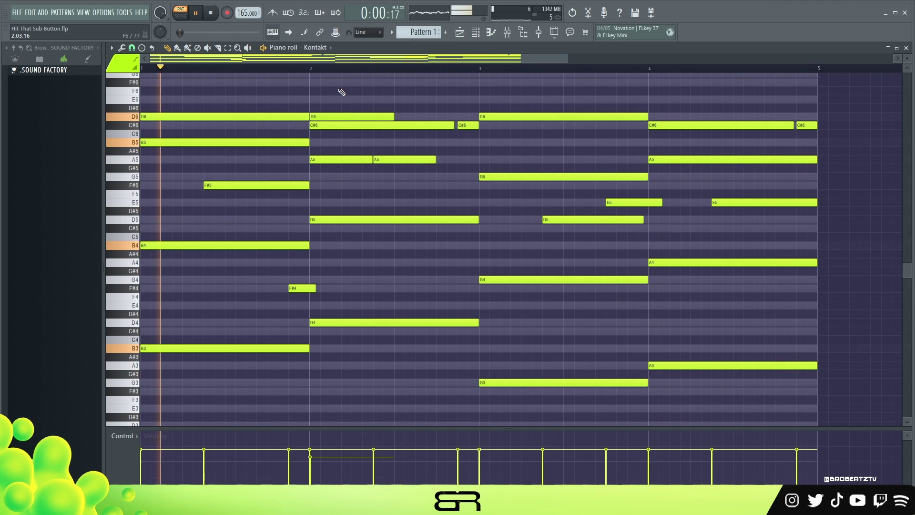
pyautogui.press('space')
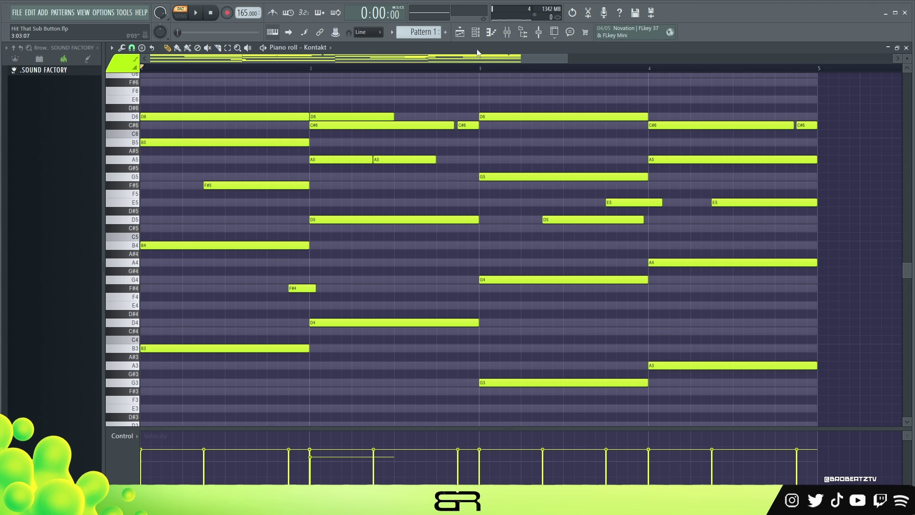
# Step: Slightly lower the velocity of all notes, and copy the first Kontakt channel's notes into the second Kontakt channel
pyautogui.moveTo(801, 94); pyautogui.dragTo(143, 420)
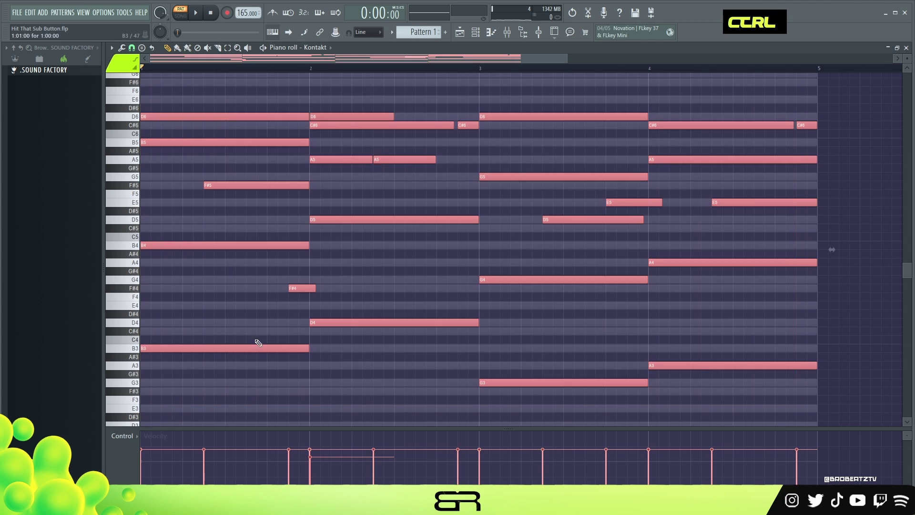
pyautogui.rightClick(253, 307)
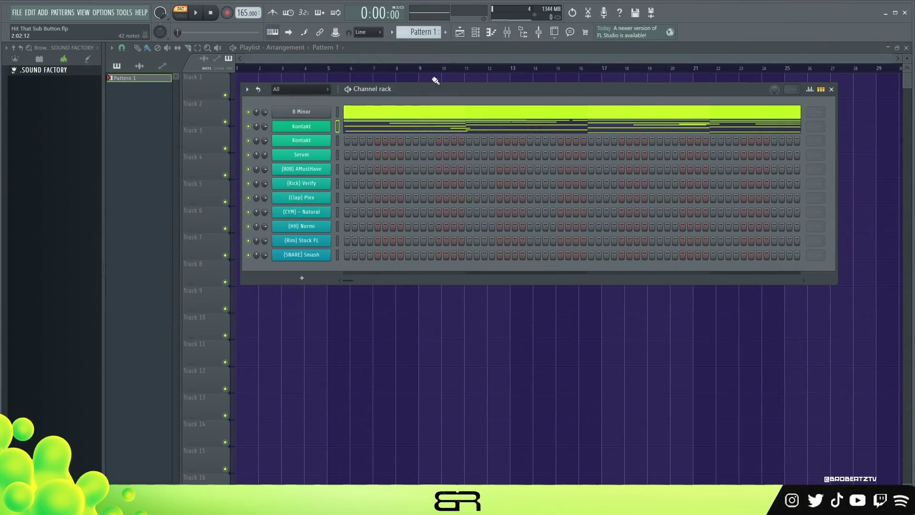
pyautogui.rightClick(329, 123)
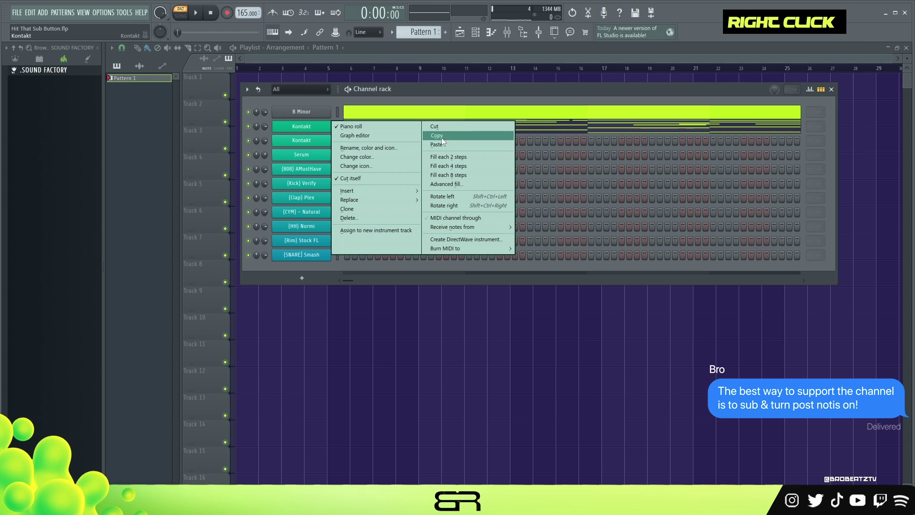
pyautogui.click(291, 157)
pyautogui.rightClick(305, 127)
pyautogui.click(445, 161)
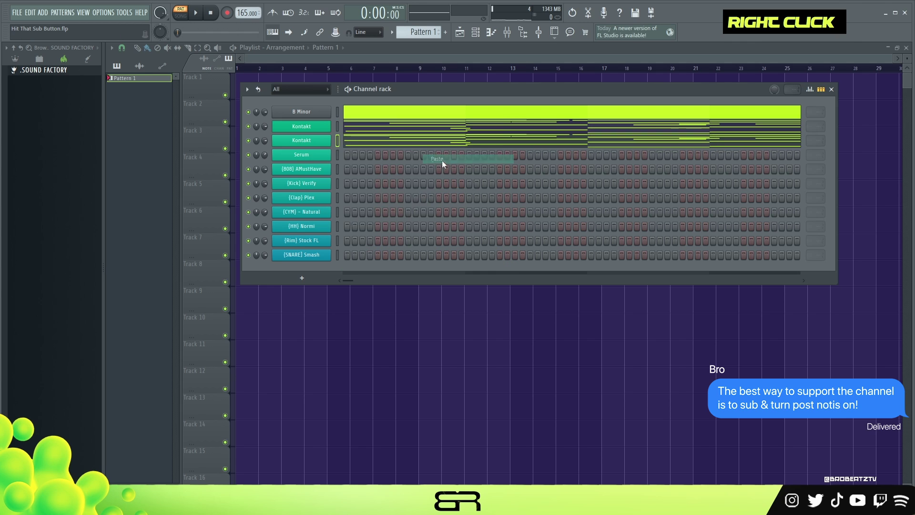
pyautogui.scroll(2, 260, 242)
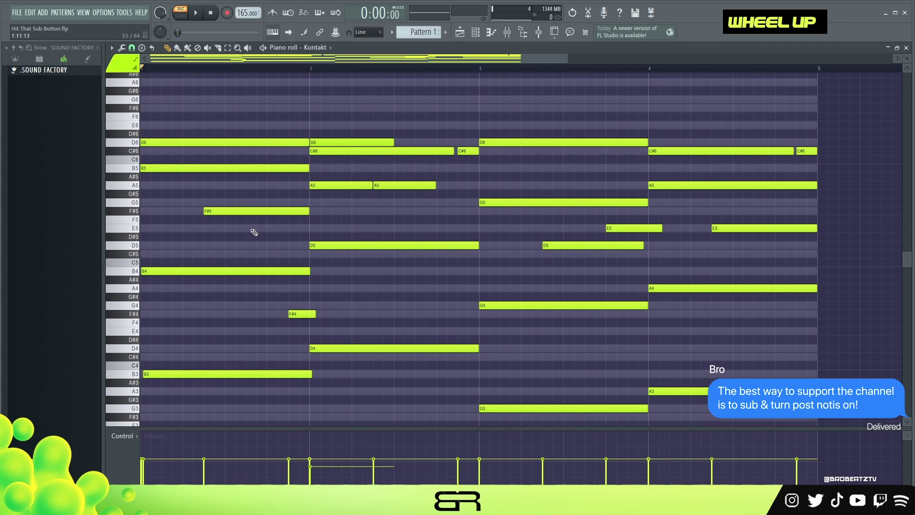
pyautogui.rightClick(168, 252)
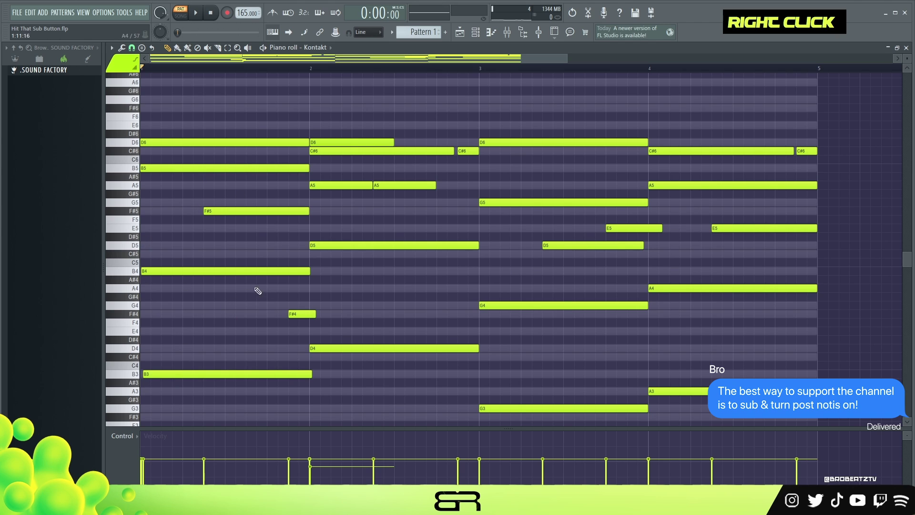
pyautogui.press('ctrl')
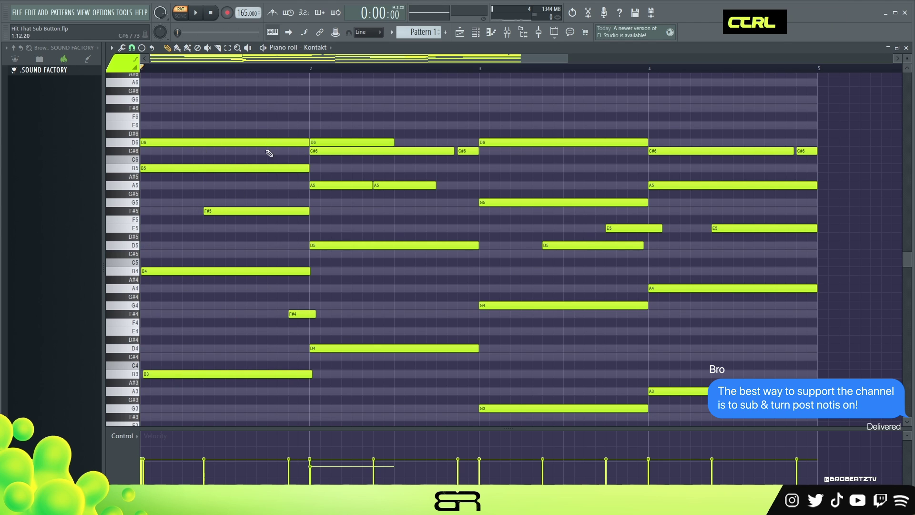
pyautogui.moveTo(529, 222); pyautogui.dragTo(667, 251)
pyautogui.rightClick(262, 133)
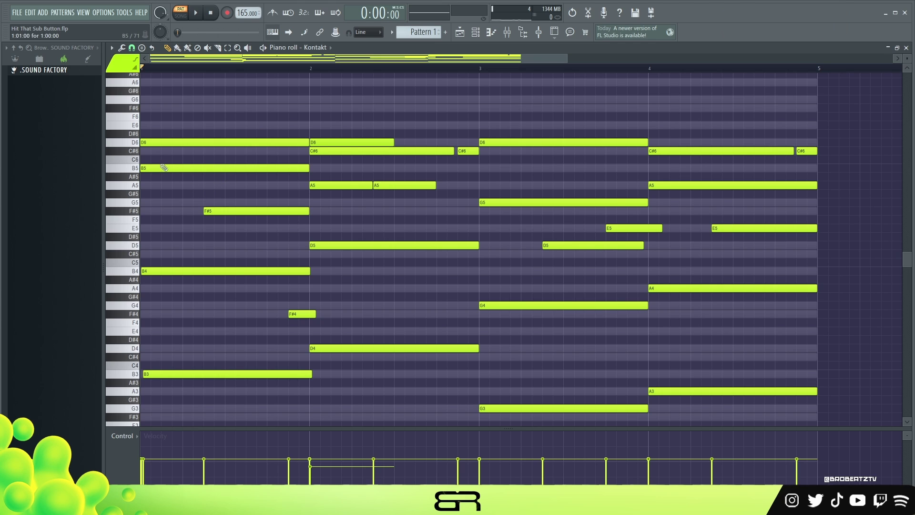
pyautogui.rightClick(162, 141)
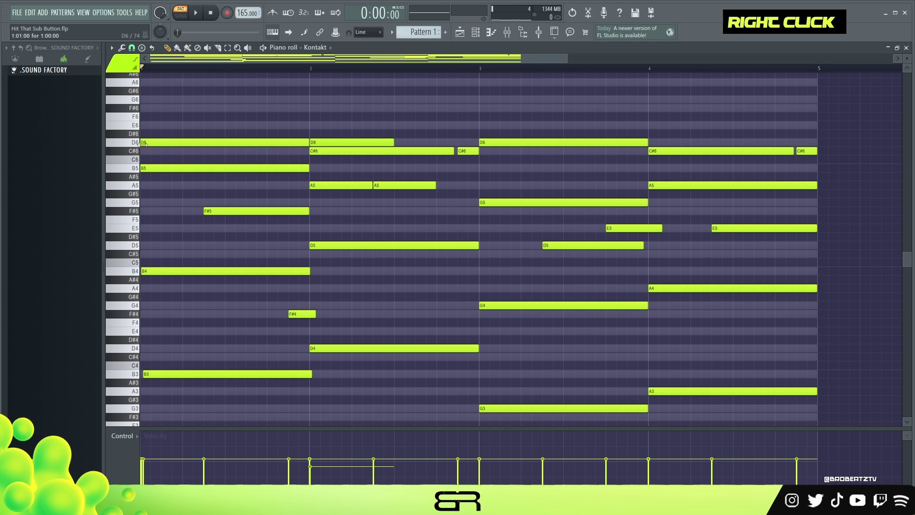
# Step: Shorten bar 1's D6 to about four steps starting at step 5, and undo the deletion of the B5 below it
pyautogui.moveTo(143, 144); pyautogui.dragTo(156, 146)
pyautogui.moveTo(311, 143); pyautogui.dragTo(228, 150)
pyautogui.rightClick(213, 167)
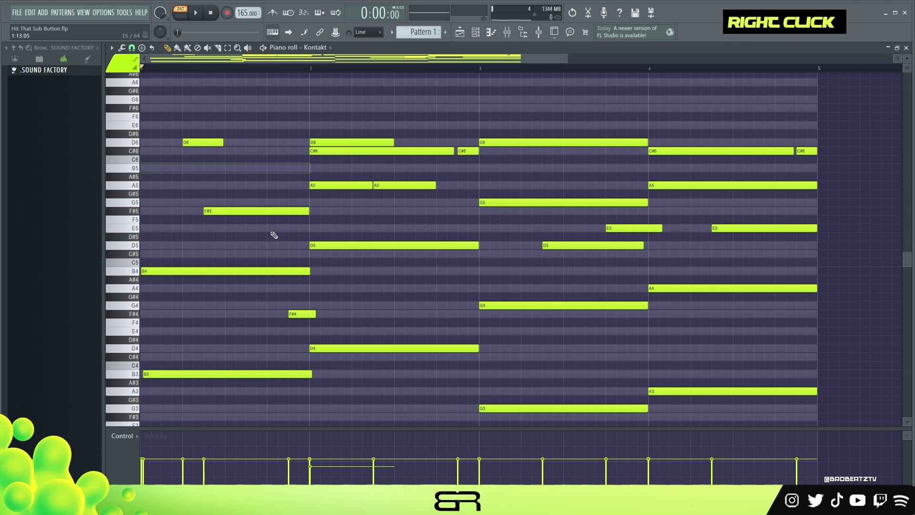
pyautogui.hotkey('ctrl', 'z')
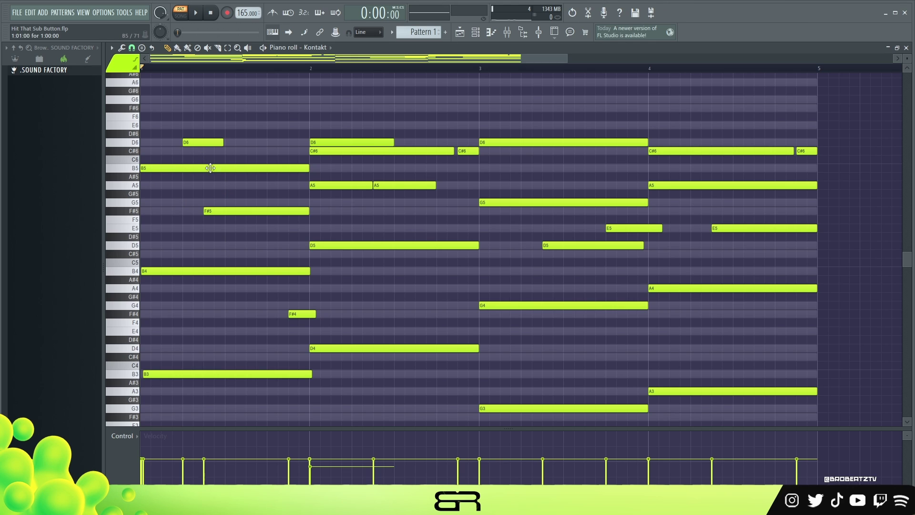
# Step: Add a C#6 about two steps long at step 7 of bar 1, and trim the preceding D6 slightly
pyautogui.click(219, 151)
pyautogui.doubleClick(255, 185)
pyautogui.rightClick(233, 152)
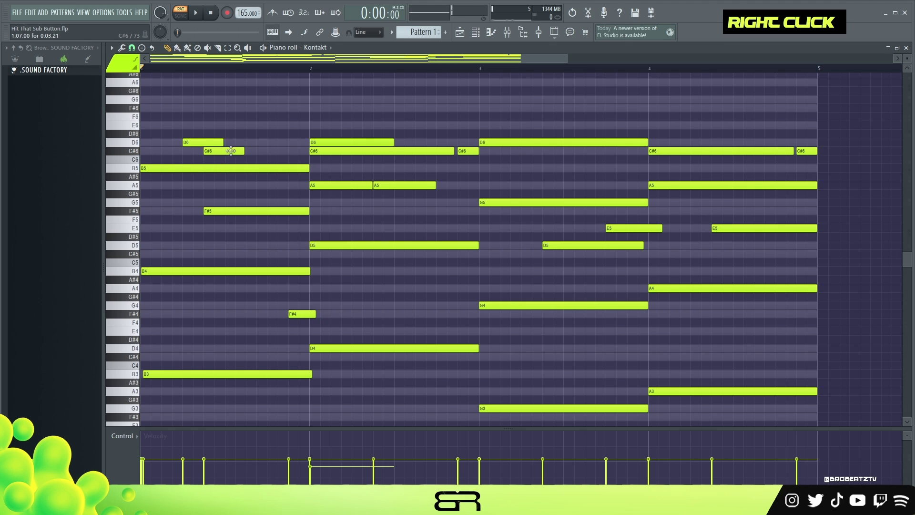
pyautogui.moveTo(243, 151); pyautogui.dragTo(220, 142)
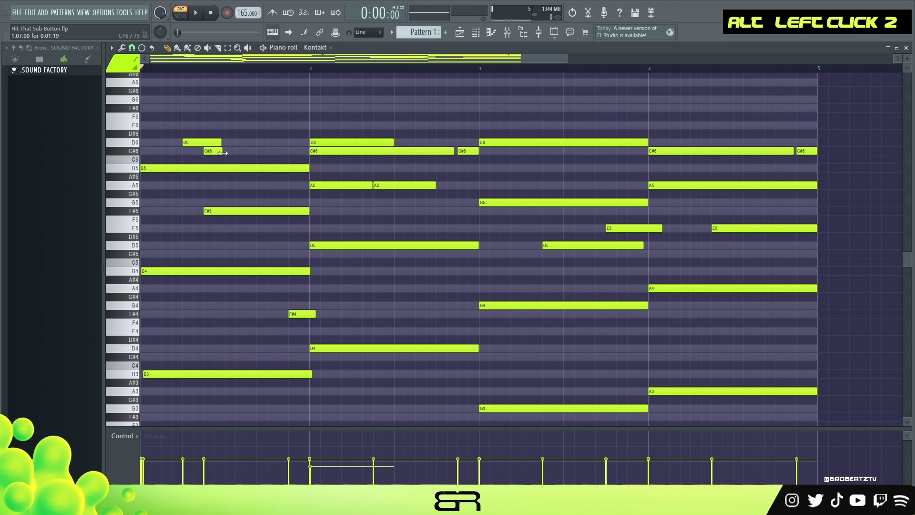
# Step: In bar 1, add a second D6 about seven steps long at step 9, and start the B5 at about the same point
pyautogui.press('space')
pyautogui.press('space')
pyautogui.moveTo(244, 142); pyautogui.dragTo(276, 142)
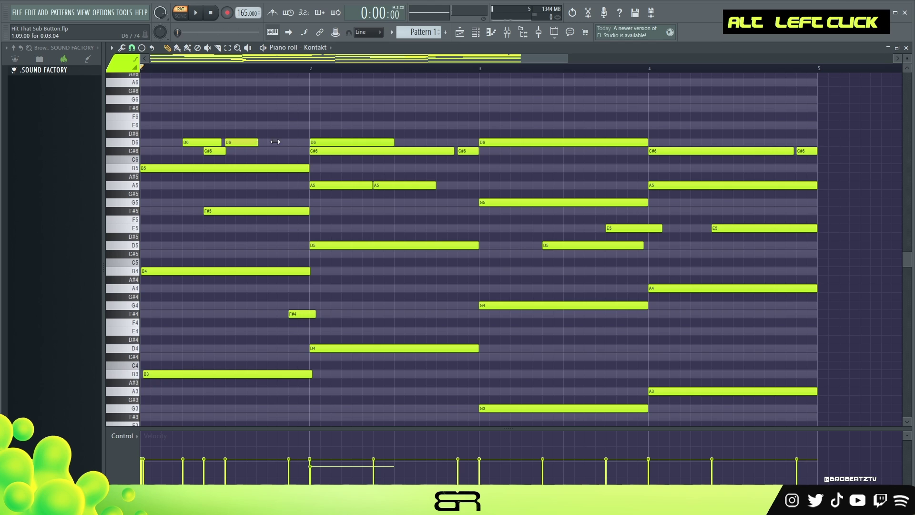
pyautogui.moveTo(152, 168); pyautogui.dragTo(230, 172)
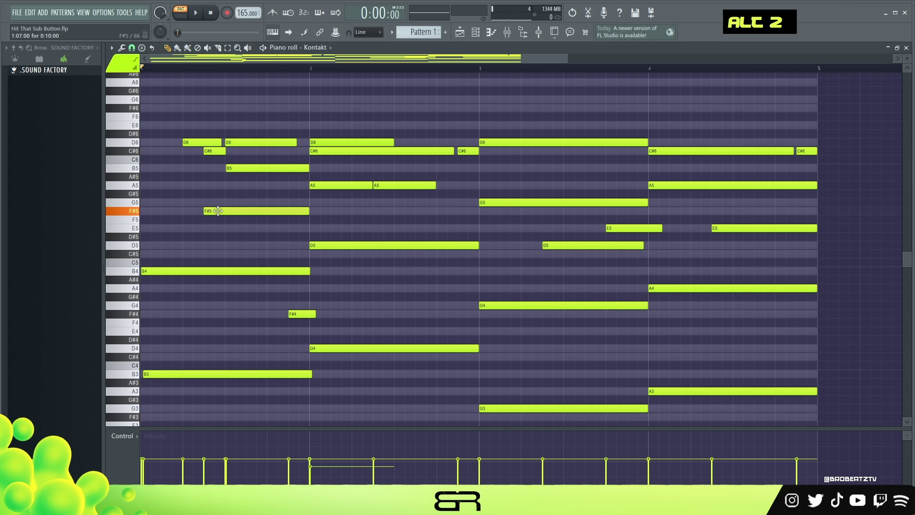
# Step: Move bar 1's F#5 up to G5 starting at step 9, delete the B4, and check by playback
pyautogui.moveTo(218, 210); pyautogui.dragTo(239, 202)
pyautogui.press('space')
pyautogui.press('space')
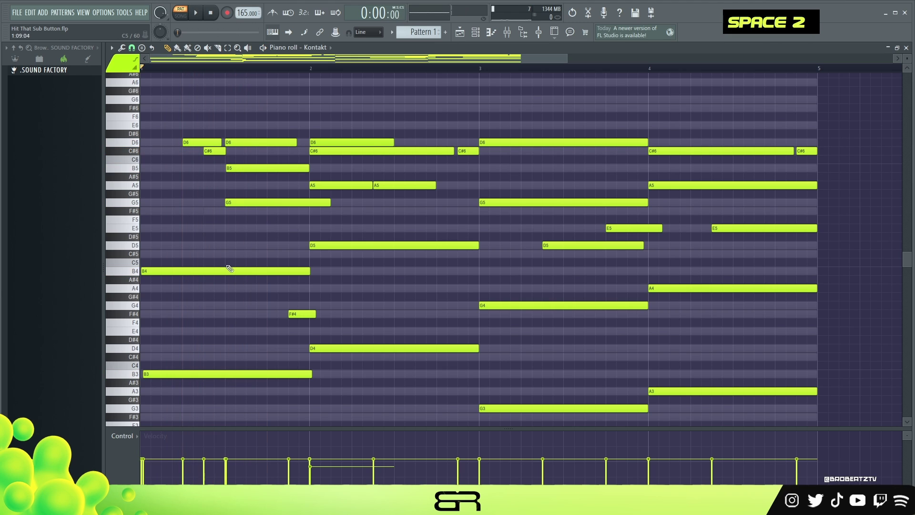
pyautogui.rightClick(231, 270)
pyautogui.press('space')
pyautogui.press('space')
# Step: Align the B3 to the start of bar 1, and split the B5 by adding a note of 2 steps and 5 ticks at step 15
pyautogui.keyDown('shift'); pyautogui.scroll(5, 166, 379); pyautogui.keyUp('shift')
pyautogui.press('space')
pyautogui.press('space')
pyautogui.press('space')
pyautogui.press('space')
pyautogui.keyDown('alt'); pyautogui.moveTo(308, 168); pyautogui.dragTo(343, 167); pyautogui.keyUp('alt')
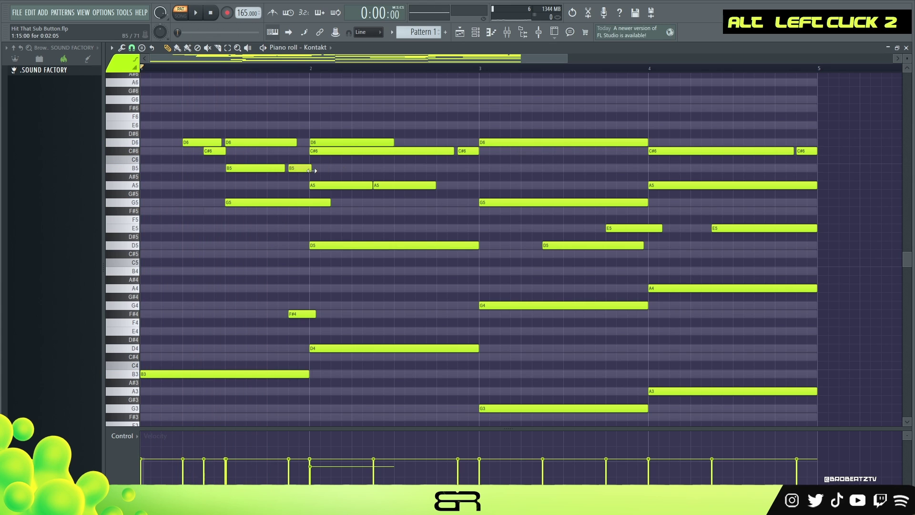
# Step: Delete bar 2's D6, both A5 notes, D5 and short closing C#6, plus bar 1's F#4, and check by playback
pyautogui.rightClick(328, 143)
pyautogui.rightClick(342, 187)
pyautogui.rightClick(329, 245)
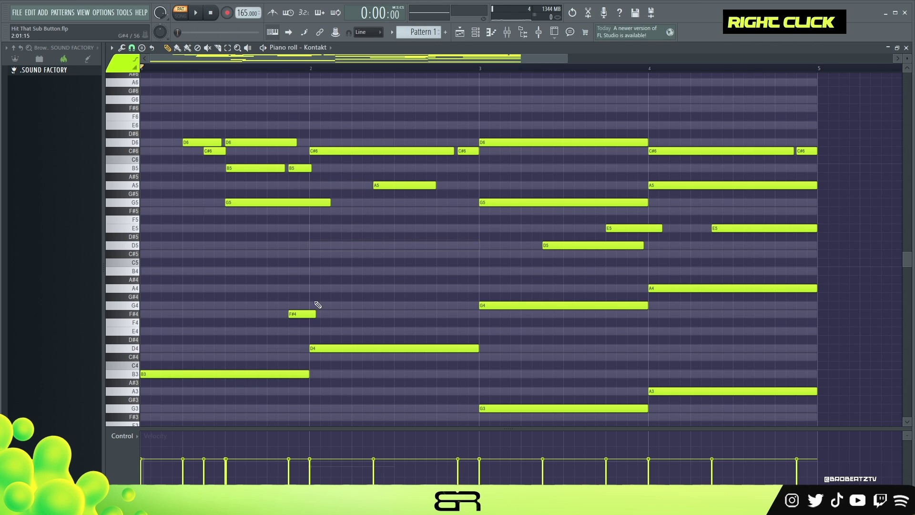
pyautogui.rightClick(387, 185)
pyautogui.rightClick(469, 152)
pyautogui.press('space')
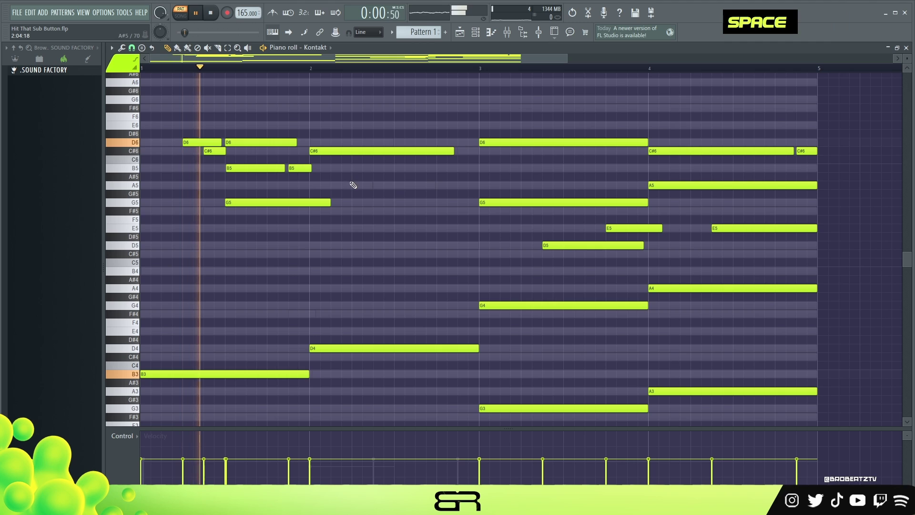
pyautogui.press('space')
pyautogui.press('space')
# Step: End bar 1's G5 at the bar line, trim the first D6 and the following C#6, and check by playback
pyautogui.moveTo(336, 199); pyautogui.dragTo(311, 200)
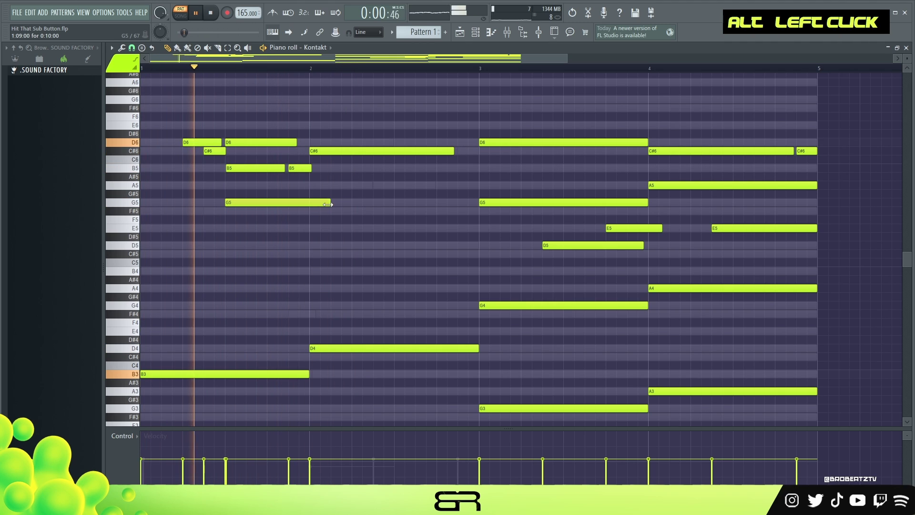
pyautogui.press('space')
pyautogui.press('space')
pyautogui.press('space')
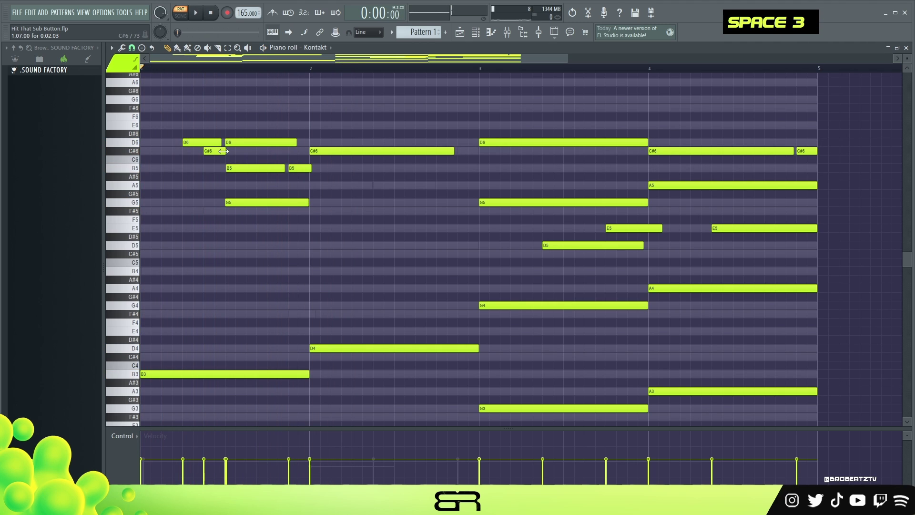
pyautogui.keyDown('alt'); pyautogui.click(219, 152); pyautogui.keyUp('alt')
pyautogui.press('space')
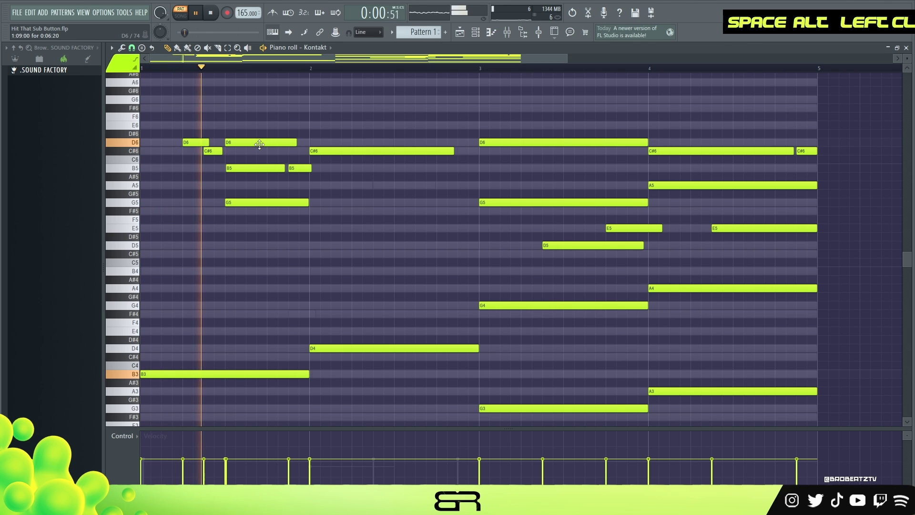
pyautogui.press('space')
pyautogui.press('space')
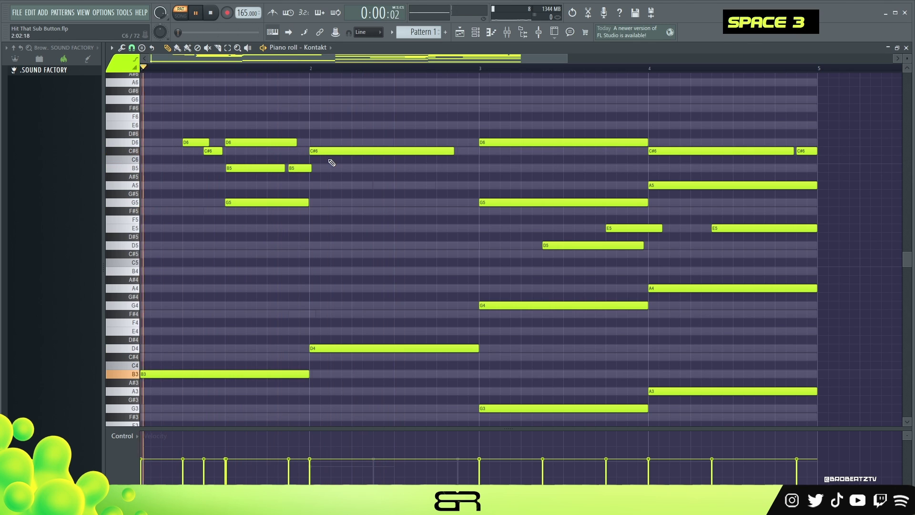
pyautogui.press('space')
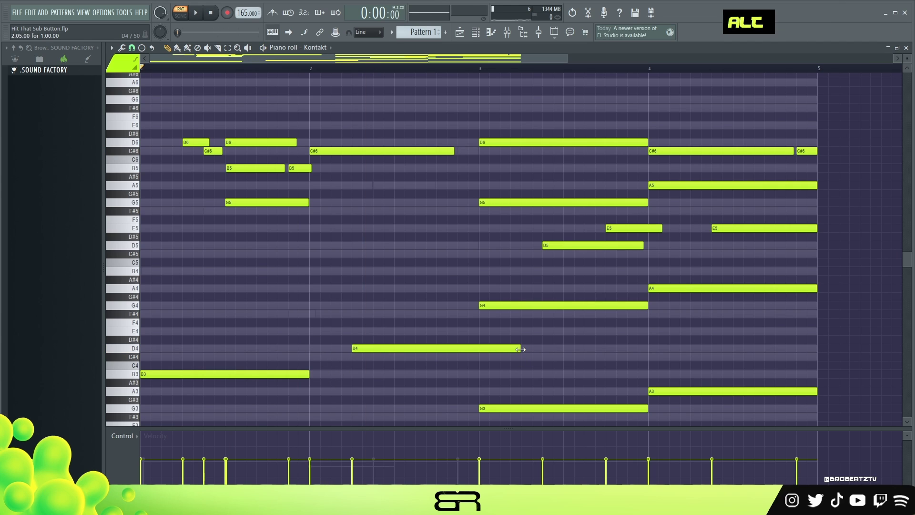
# Step: Shorten bar 2's D4, starting at step 5, to about the bar's end, and try staggering duplicates above it
pyautogui.moveTo(520, 349); pyautogui.dragTo(484, 348)
pyautogui.keyDown('ctrl'); pyautogui.click(381, 349); pyautogui.keyUp('ctrl')
pyautogui.moveTo(382, 349)
pyautogui.mouseDown()
pyautogui.moveTo(375, 348)
pyautogui.moveTo(381, 340)
pyautogui.mouseUp()
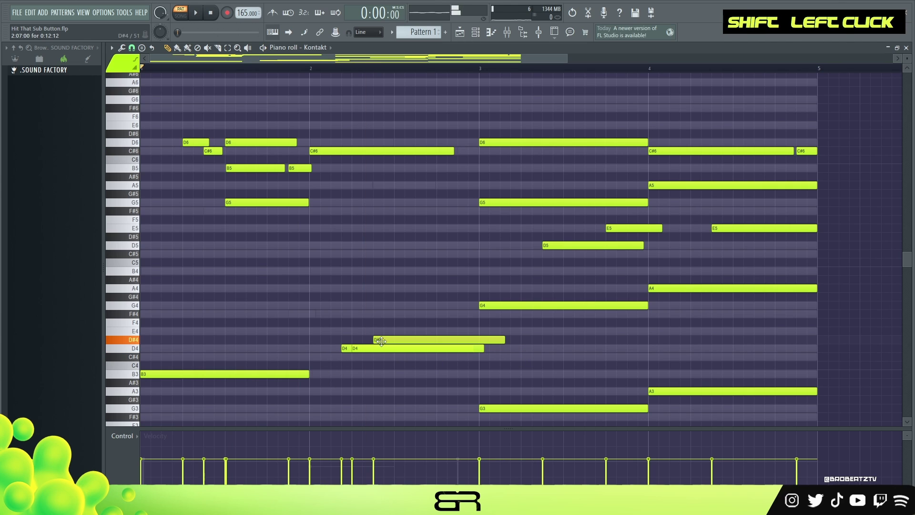
pyautogui.rightClick(370, 344)
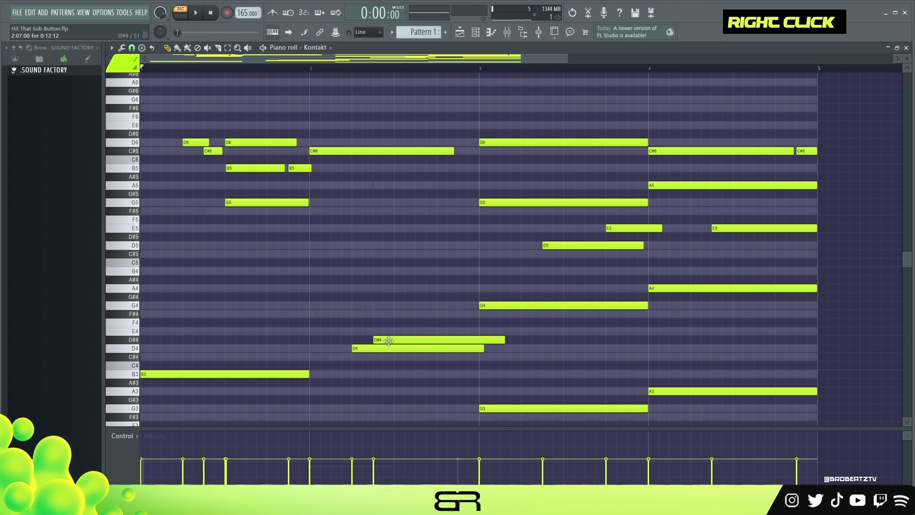
pyautogui.rightClick(389, 340)
# Step: Layer copies of bar 2's D4 as a D5 starting at step 7 and an F#5 starting at step 9
pyautogui.keyDown('ctrl'); pyautogui.click(390, 347); pyautogui.keyUp('ctrl')
pyautogui.hotkey('ctrl', 'Up')
pyautogui.rightClick(370, 245)
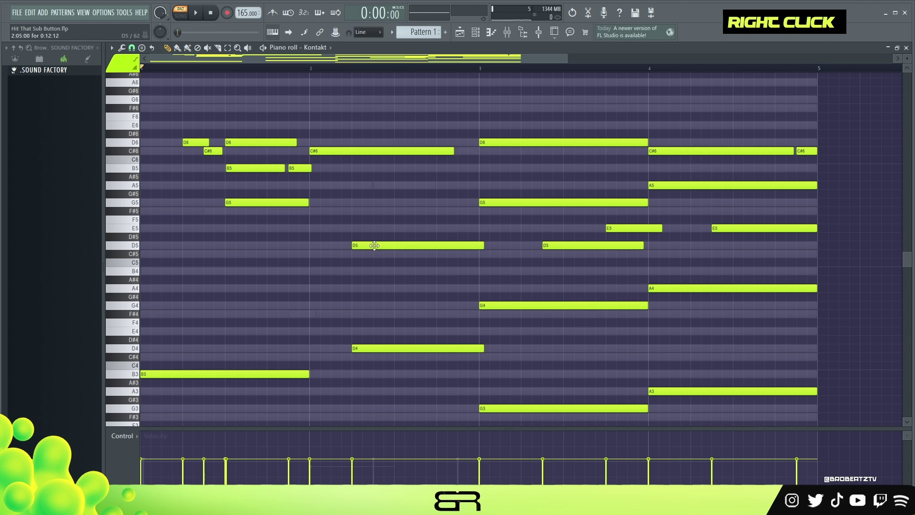
pyautogui.keyDown('ctrl'); pyautogui.click(374, 244); pyautogui.keyUp('ctrl')
pyautogui.moveTo(374, 243); pyautogui.dragTo(375, 214)
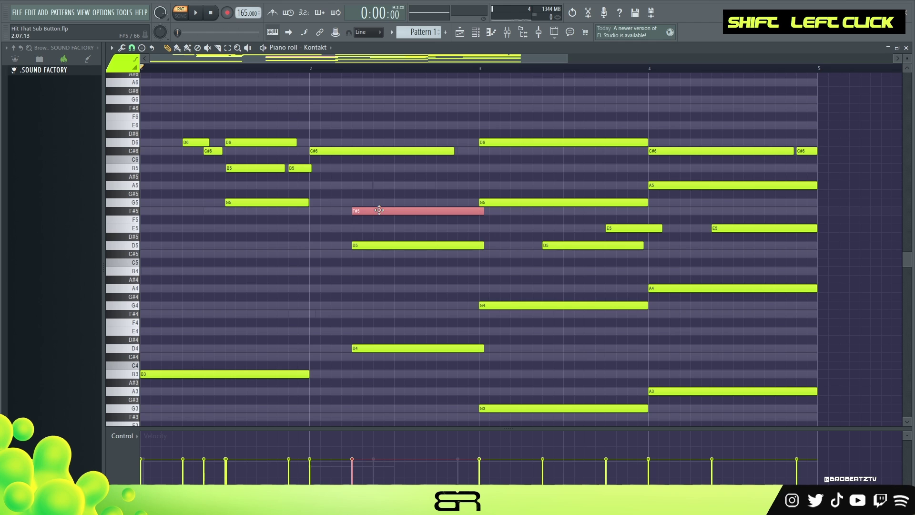
pyautogui.moveTo(396, 248); pyautogui.dragTo(417, 247)
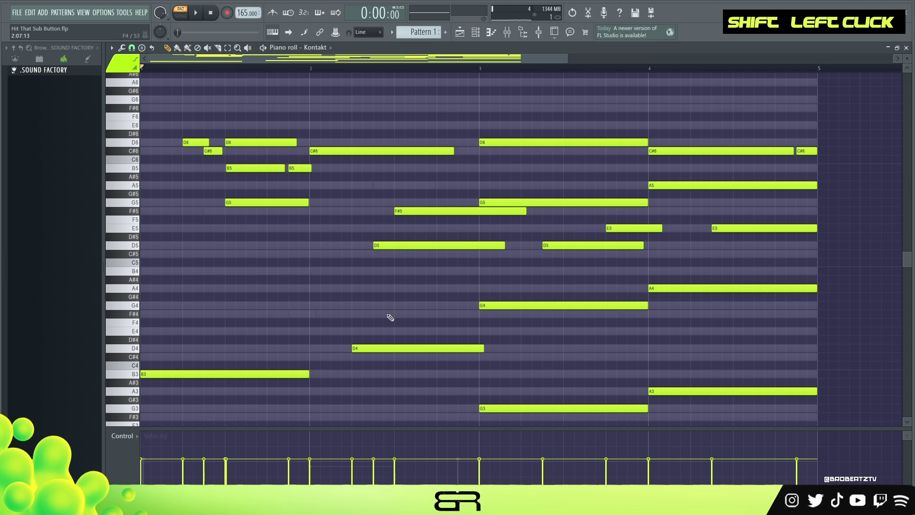
# Step: Check by playback, shorten bar 2's C#6 to about nine steps, and end its F#5 and D5 just before bar 3
pyautogui.press('space')
pyautogui.rightClick(414, 282)
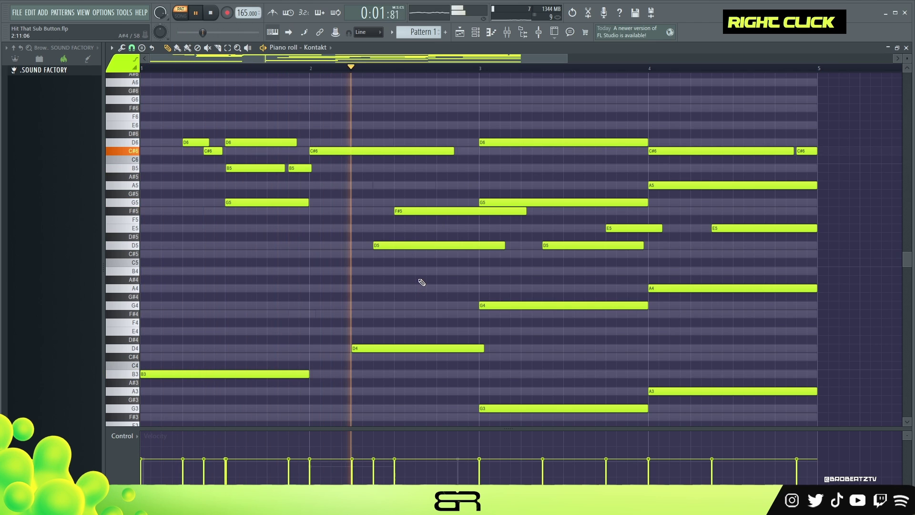
pyautogui.press('space')
pyautogui.press('space')
pyautogui.press('alt')
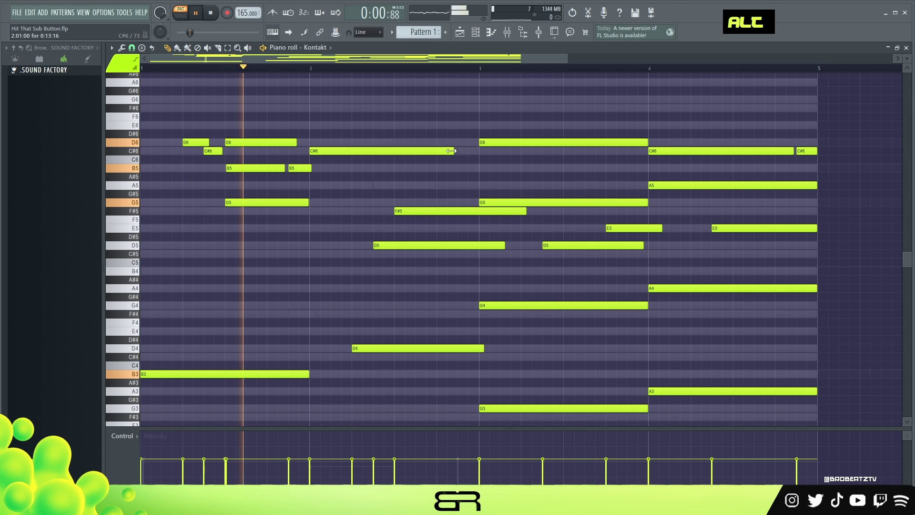
pyautogui.moveTo(451, 151); pyautogui.dragTo(406, 151)
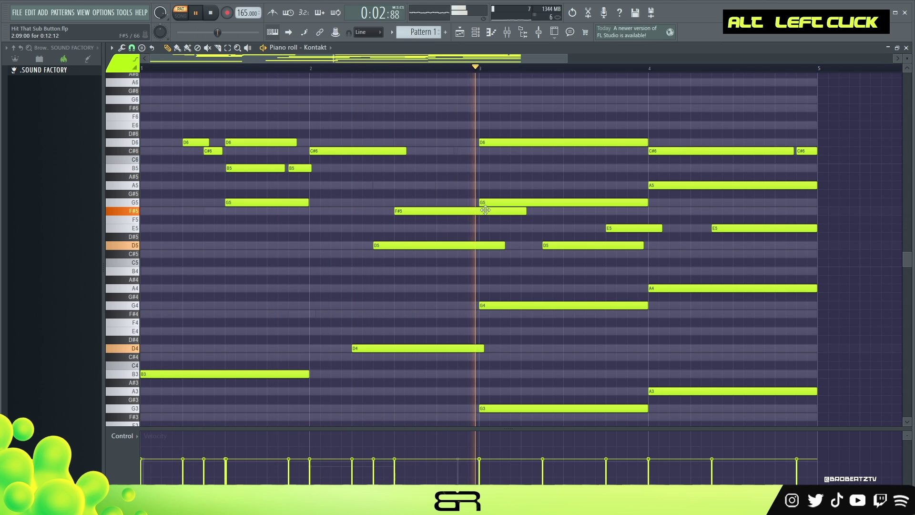
pyautogui.press('space')
pyautogui.keyDown('ctrl'); pyautogui.click(527, 211); pyautogui.keyUp('ctrl')
pyautogui.moveTo(526, 211); pyautogui.dragTo(487, 246)
# Step: Replace bar 3's long G5 with a copied G5, F#5, G5 phrase starting at steps 5, 7 and 9
pyautogui.moveTo(192, 131); pyautogui.dragTo(446, 293)
pyautogui.moveTo(629, 184); pyautogui.dragTo(708, 129)
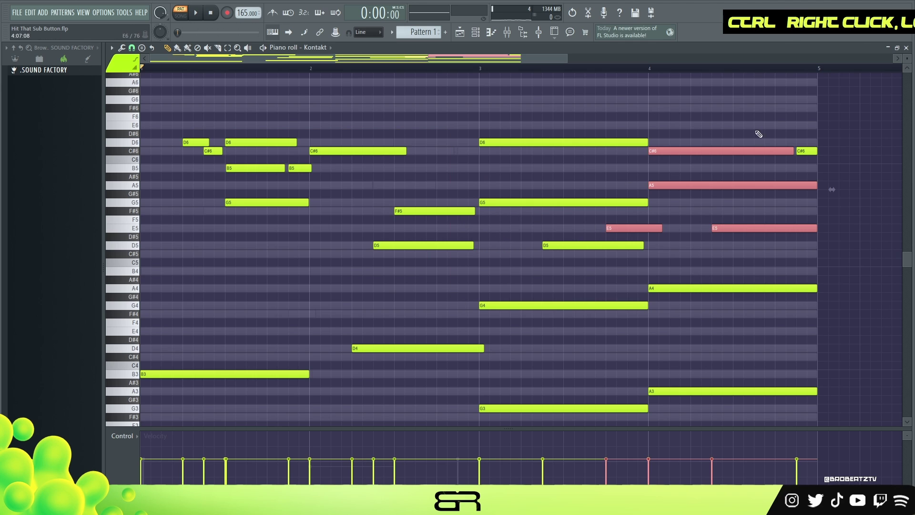
pyautogui.rightClick(523, 189)
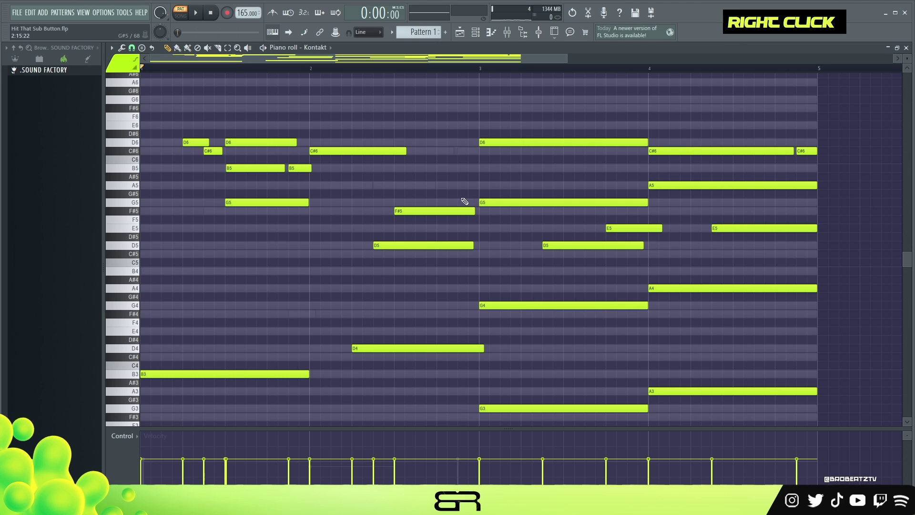
pyautogui.moveTo(458, 200); pyautogui.dragTo(471, 203)
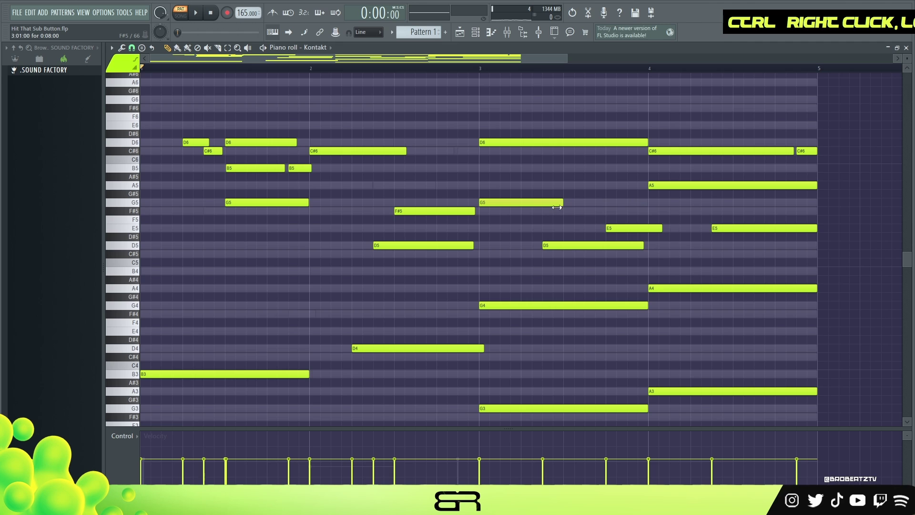
pyautogui.rightClick(557, 205)
pyautogui.moveTo(174, 135); pyautogui.dragTo(522, 206)
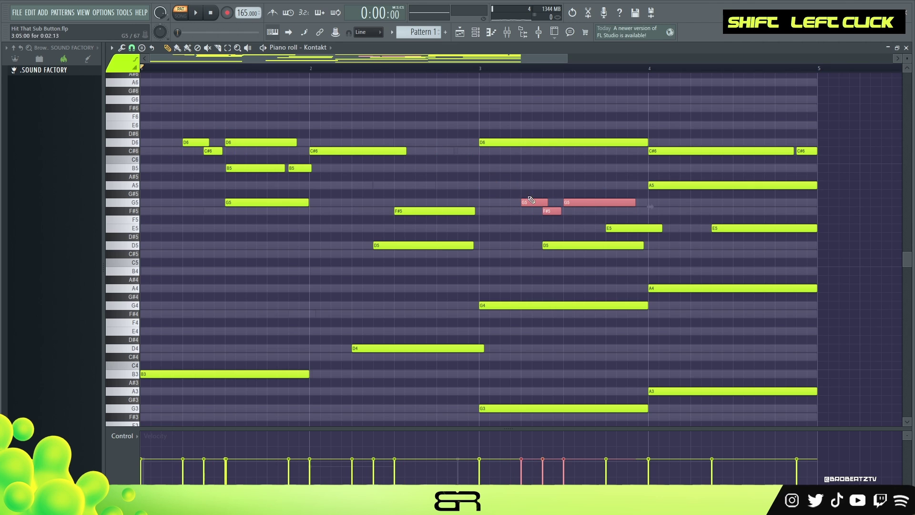
# Step: Delete bar 3's long D6 and G4 along with its D5 and E5, keeping the G3, and check by playback
pyautogui.rightClick(587, 141)
pyautogui.hotkey('ctrl', 'z')
pyautogui.hotkey('ctrl', 'z')
pyautogui.hotkey('ctrl', 'z')
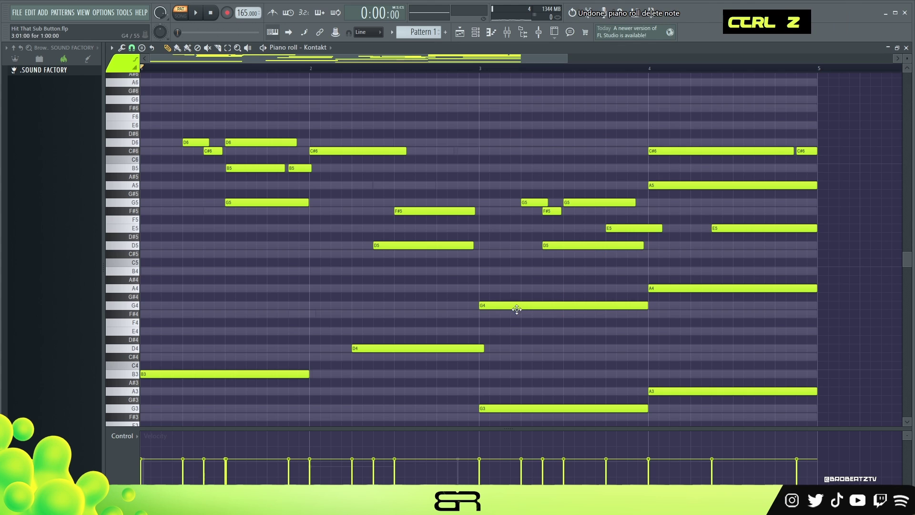
pyautogui.rightClick(619, 228)
pyautogui.rightClick(589, 245)
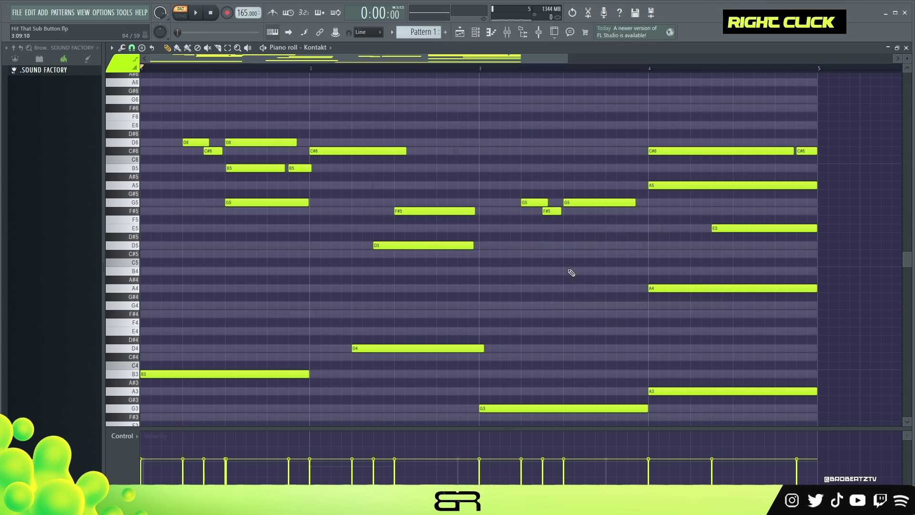
pyautogui.press('space')
pyautogui.rightClick(587, 244)
pyautogui.press('space')
pyautogui.press('space')
pyautogui.press('space')
pyautogui.press('space')
# Step: Nudge the timing of bar 1's B5 and D6 at step 9 slightly, and check by playback
pyautogui.keyDown('shift'); pyautogui.scroll(-1, 248, 169); pyautogui.keyUp('shift')
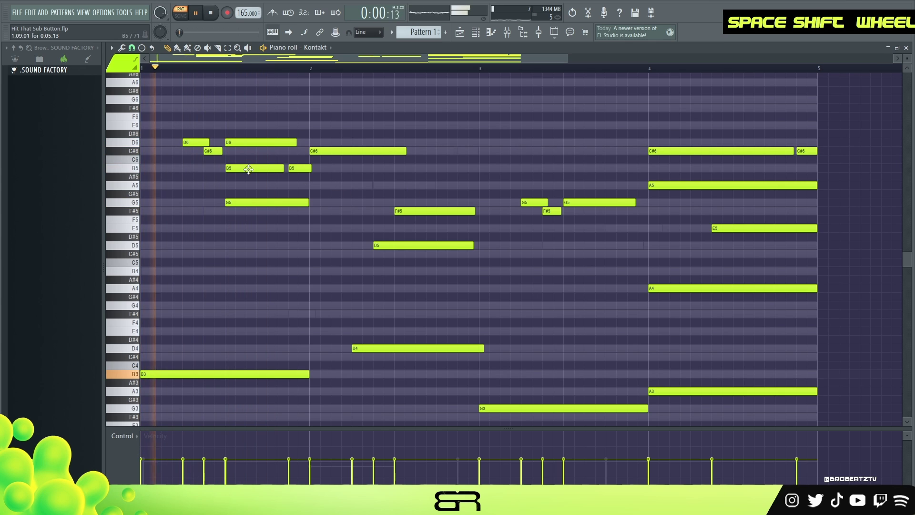
pyautogui.press('space')
pyautogui.hotkey('shift', 'space')
pyautogui.keyDown('shift'); pyautogui.scroll(-1, 239, 140); pyautogui.keyUp('shift')
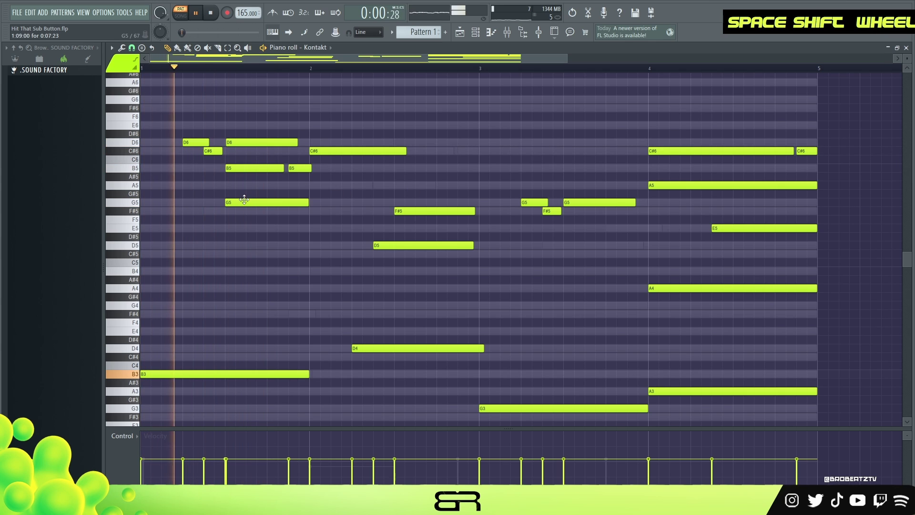
pyautogui.rightClick(357, 204)
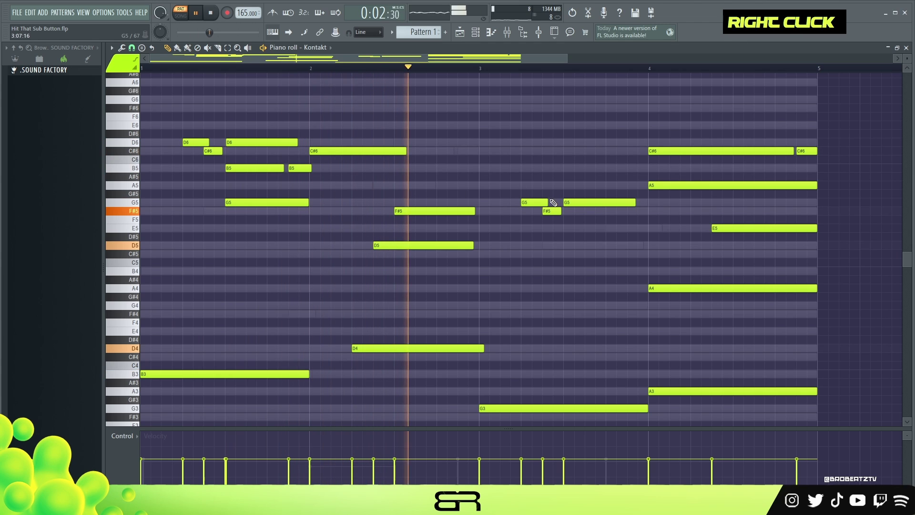
pyautogui.press('space')
pyautogui.press('space')
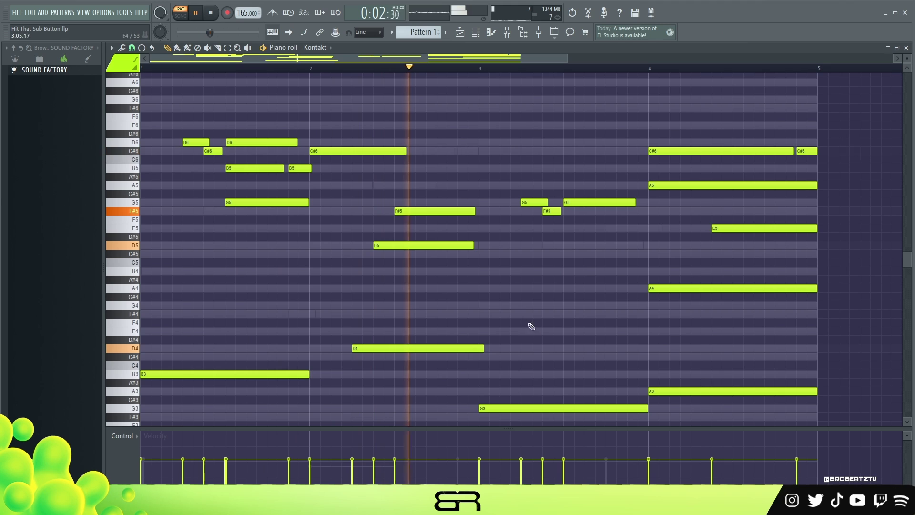
# Step: Add a G4 at step 3 of bar 3 and shorten it to about six and a half steps
pyautogui.click(504, 305)
pyautogui.press('space')
pyautogui.moveTo(665, 305); pyautogui.dragTo(567, 313)
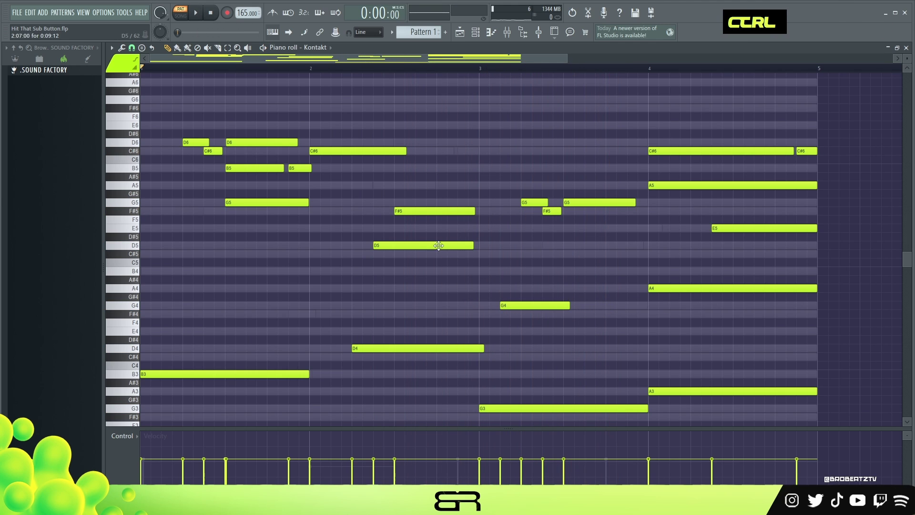
# Step: Copy bar 2's D5 to step 9 of bar 3, and delete the G5 at that step
pyautogui.moveTo(438, 245); pyautogui.dragTo(650, 245)
pyautogui.hotkey('shift', 'space')
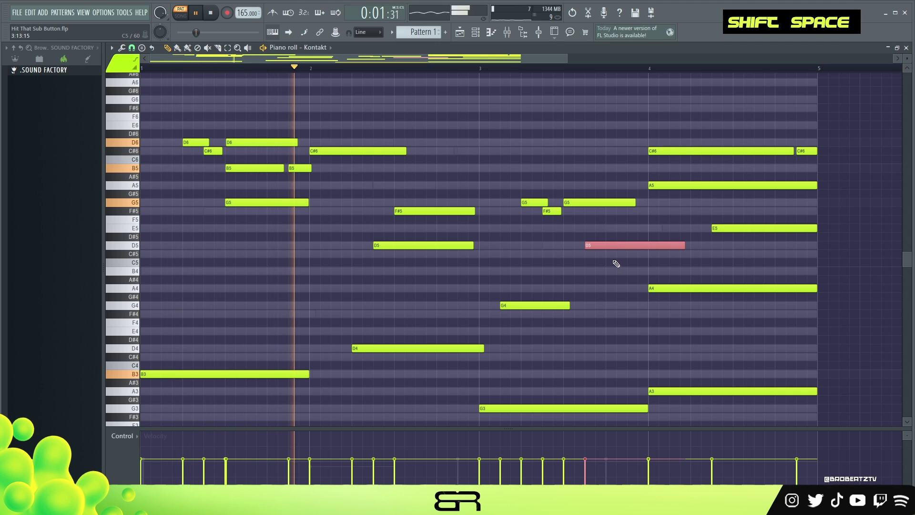
pyautogui.moveTo(605, 245); pyautogui.dragTo(582, 245)
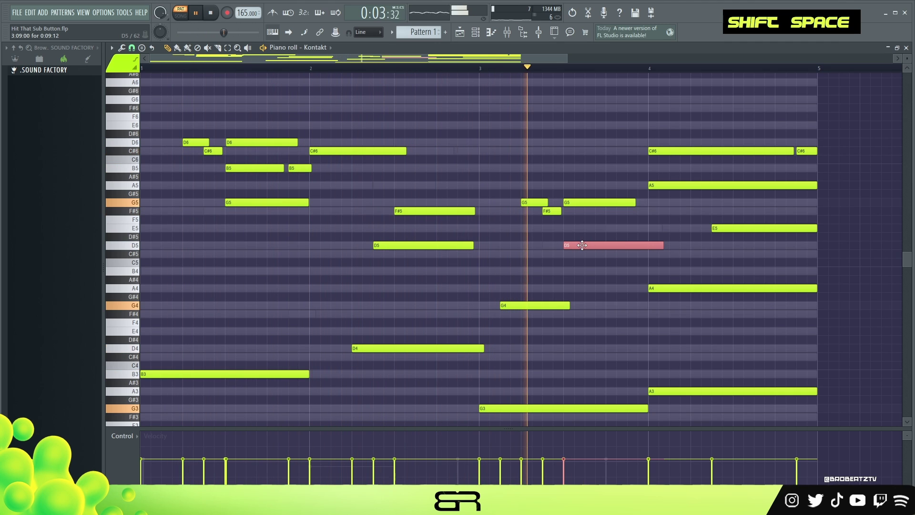
pyautogui.press('space')
pyautogui.rightClick(585, 203)
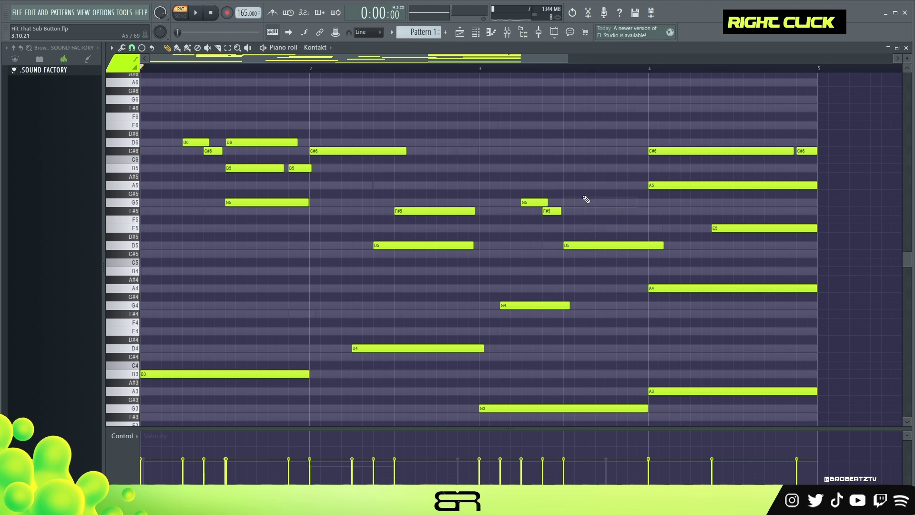
# Step: Copy bar 3's D5 as an E5 about seven steps long at step 15, and check by playback
pyautogui.press('space')
pyautogui.moveTo(582, 245); pyautogui.dragTo(643, 229)
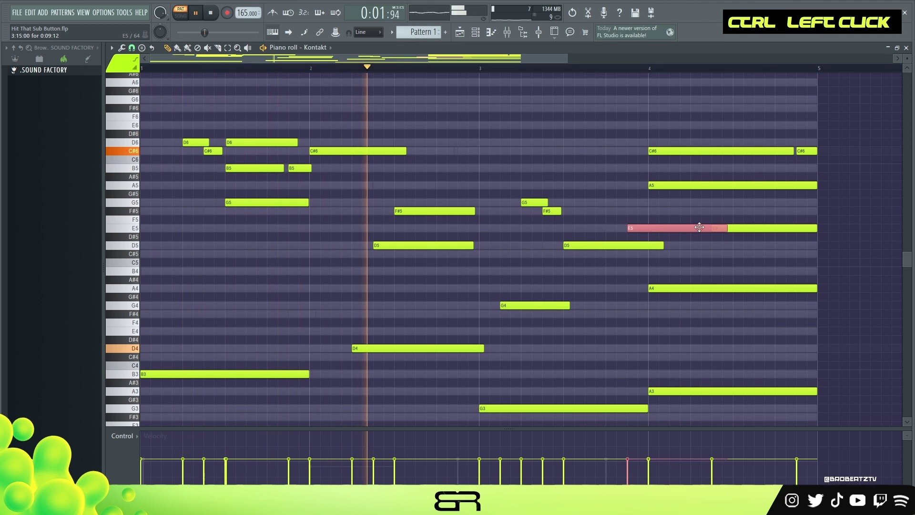
pyautogui.moveTo(726, 228); pyautogui.dragTo(701, 228)
pyautogui.rightClick(710, 249)
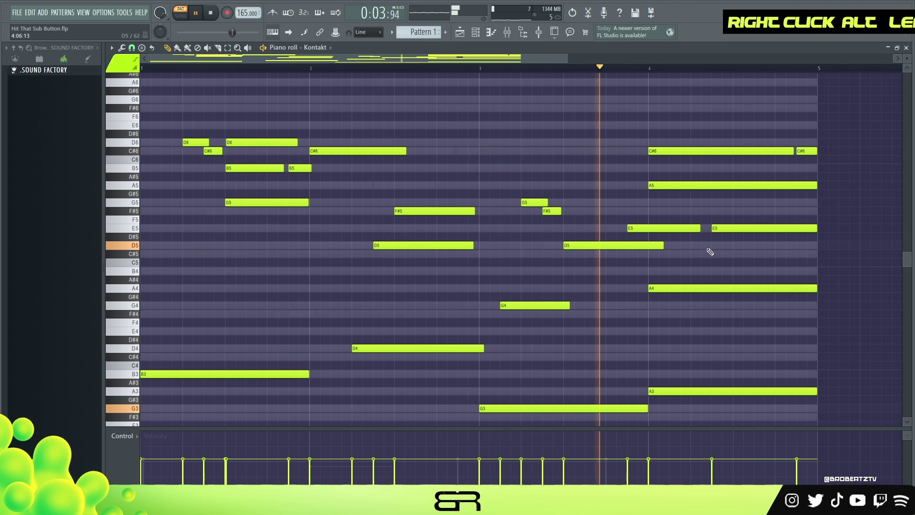
pyautogui.press('space')
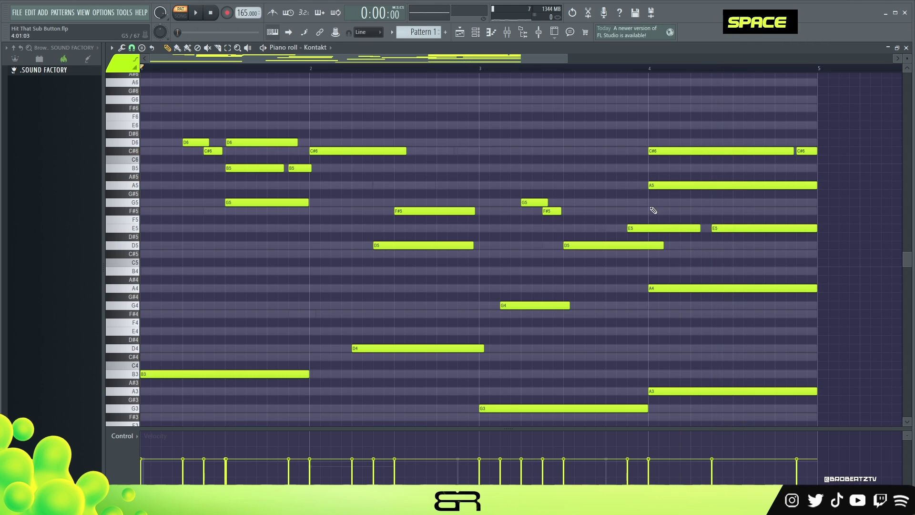
# Step: Delete bar 4's C#6 notes and A5, and trim the start of the A3 to step 5
pyautogui.rightClick(763, 151)
pyautogui.rightClick(763, 185)
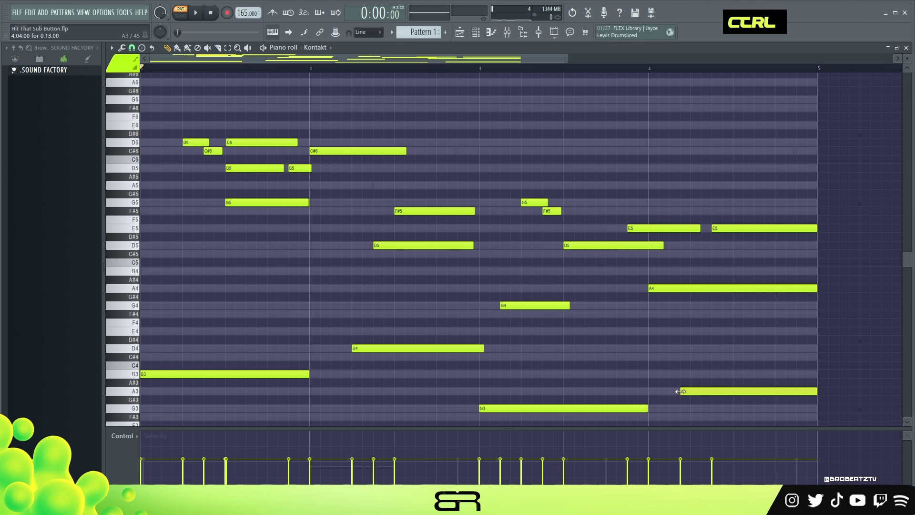
pyautogui.keyDown('ctrl'); pyautogui.click(705, 387); pyautogui.keyUp('ctrl')
# Step: Replace bar 4's long A4 with staggered copies of the A3: an A4 at step 7 and a C#5 at step 9
pyautogui.keyDown('shift'); pyautogui.moveTo(705, 387); pyautogui.dragTo(739, 387); pyautogui.keyUp('shift')
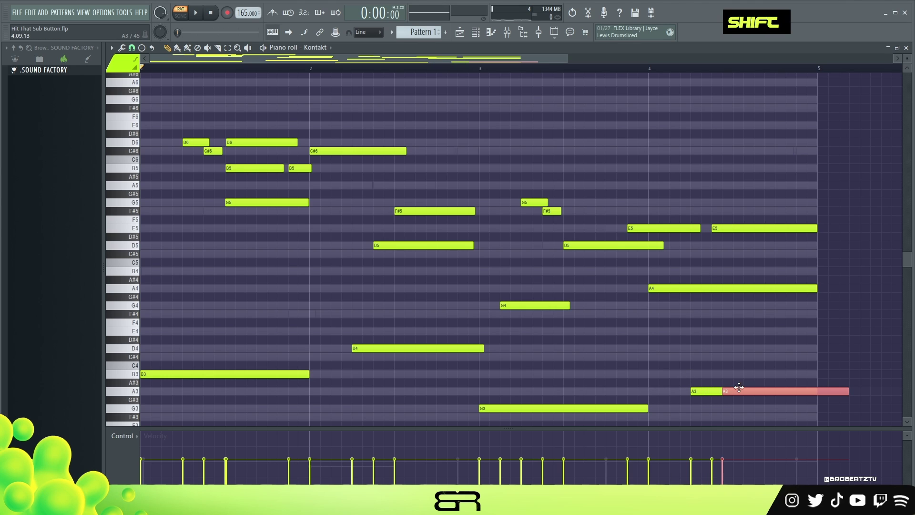
pyautogui.hotkey('ctrl', 'Up')
pyautogui.rightClick(680, 288)
pyautogui.keyDown('ctrl'); pyautogui.click(735, 288); pyautogui.keyUp('ctrl')
pyautogui.keyDown('shift'); pyautogui.moveTo(734, 287); pyautogui.dragTo(762, 250); pyautogui.keyUp('shift')
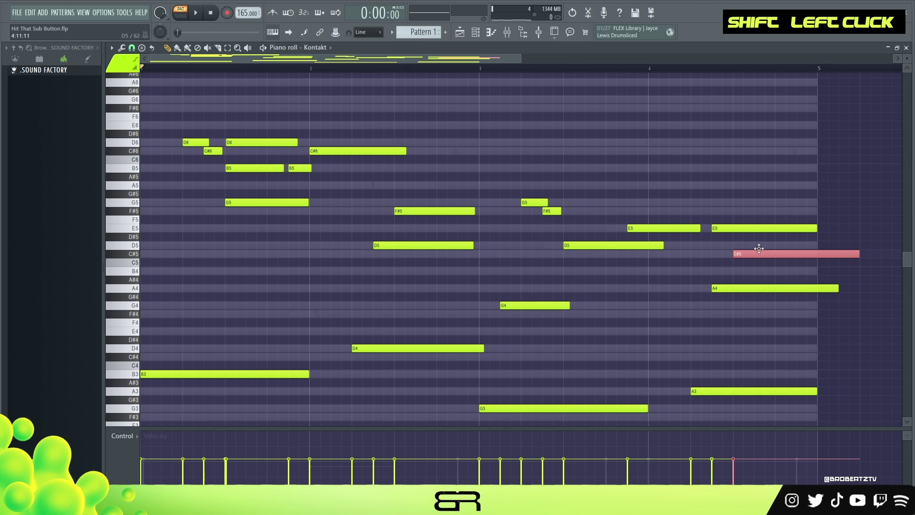
# Step: Move bar 4's E5 to step 9 and delete the C#5 below it
pyautogui.rightClick(717, 248)
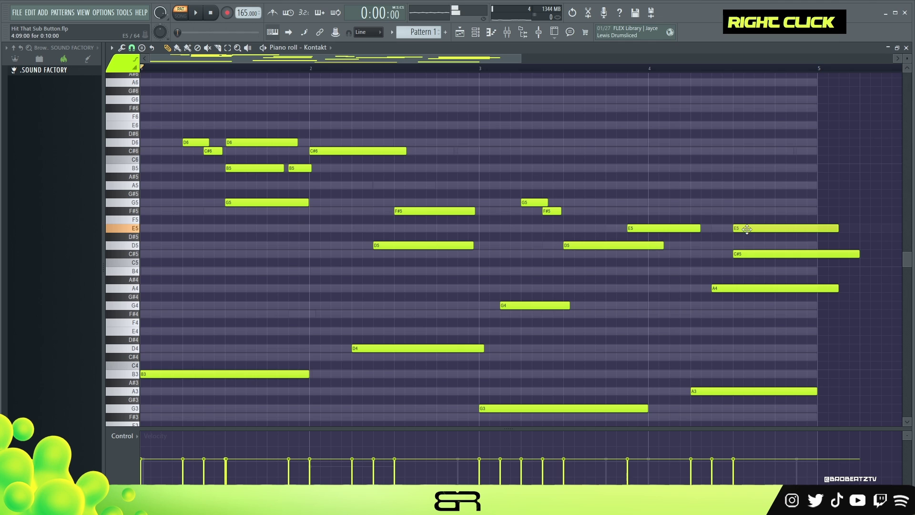
pyautogui.press('space')
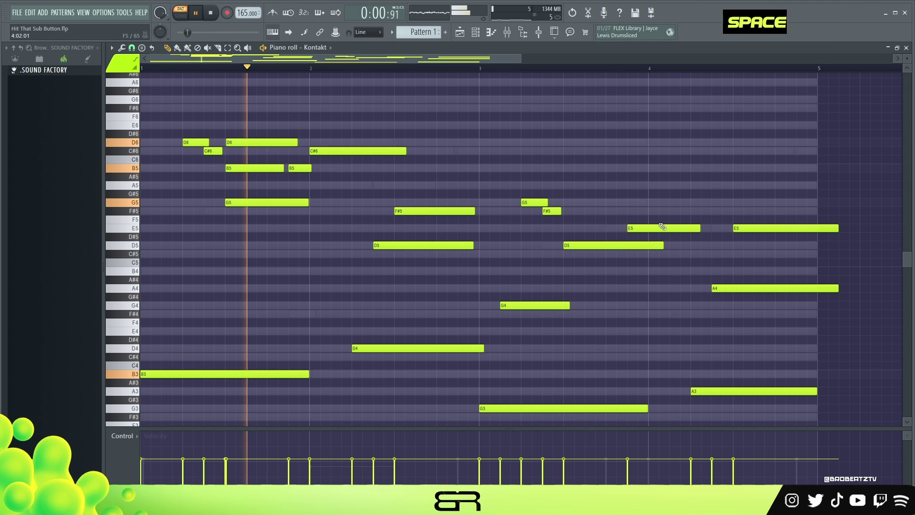
# Step: Copy bar 3's last E5 as an F#5 at the start of bar 4, and shorten the original E5
pyautogui.keyDown('shift'); pyautogui.moveTo(649, 228); pyautogui.dragTo(671, 211); pyautogui.keyUp('shift')
pyautogui.rightClick(706, 222)
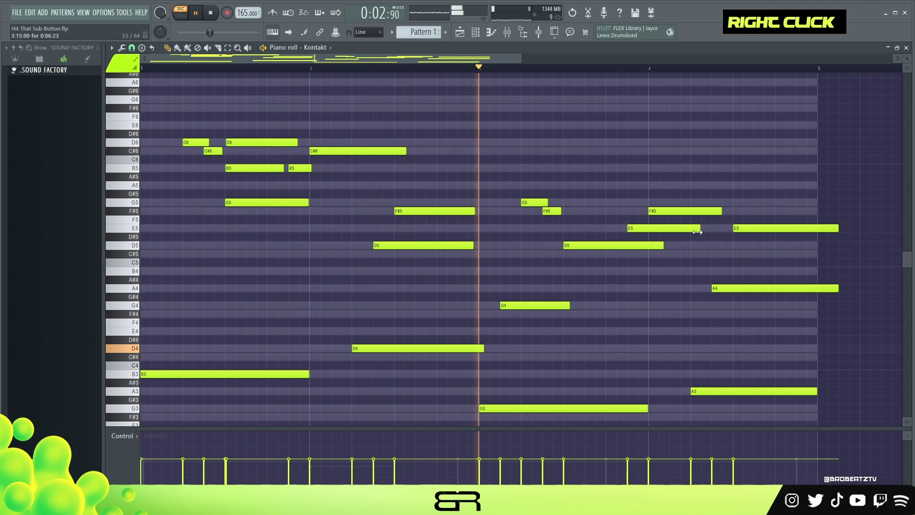
pyautogui.keyDown('alt'); pyautogui.moveTo(699, 228); pyautogui.dragTo(657, 233); pyautogui.keyUp('alt')
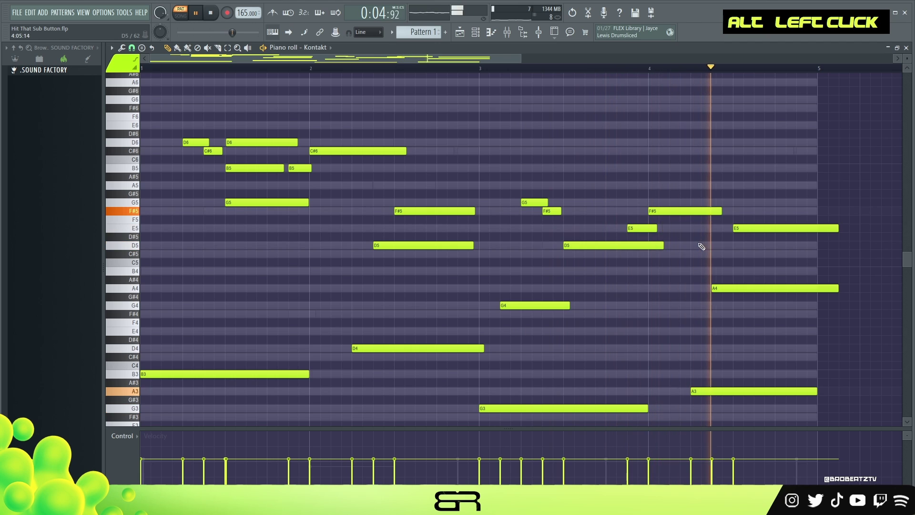
pyautogui.press('space')
pyautogui.press('space')
# Step: Trim the A4 and last E5 to the end of bar 4, and shorten bar 3's D5 to where the E5 starts
pyautogui.keyDown('ctrl'); pyautogui.moveTo(821, 204); pyautogui.dragTo(841, 295); pyautogui.keyUp('ctrl')
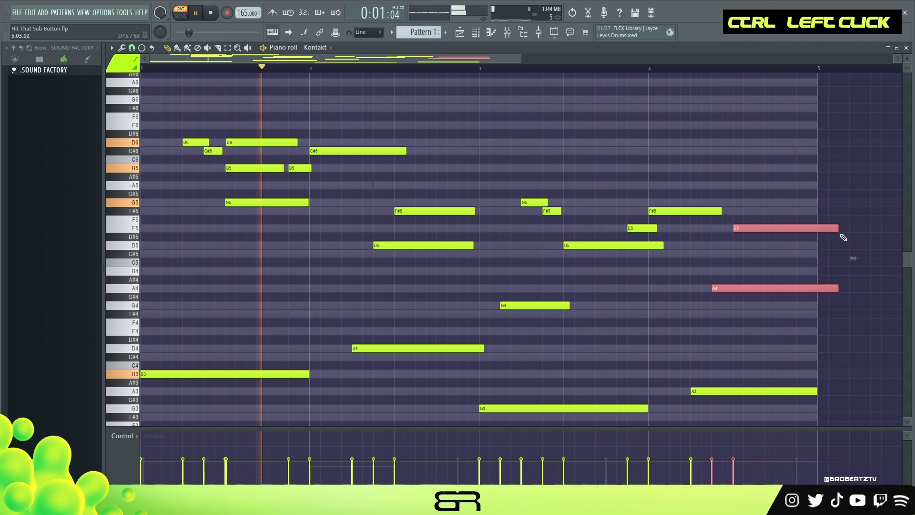
pyautogui.keyDown('alt'); pyautogui.moveTo(841, 240); pyautogui.dragTo(818, 240); pyautogui.keyUp('alt')
pyautogui.rightClick(819, 240)
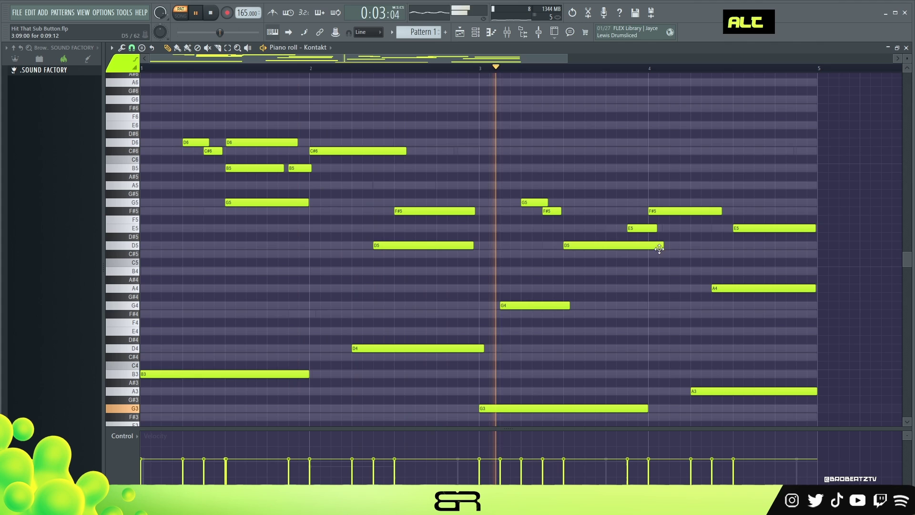
pyautogui.keyDown('alt'); pyautogui.moveTo(662, 245); pyautogui.dragTo(629, 252); pyautogui.keyUp('alt')
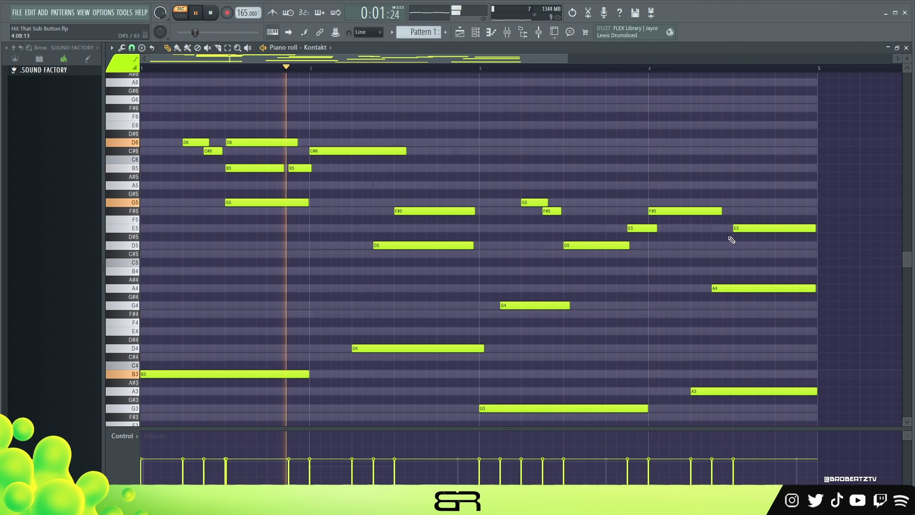
pyautogui.rightClick(680, 138)
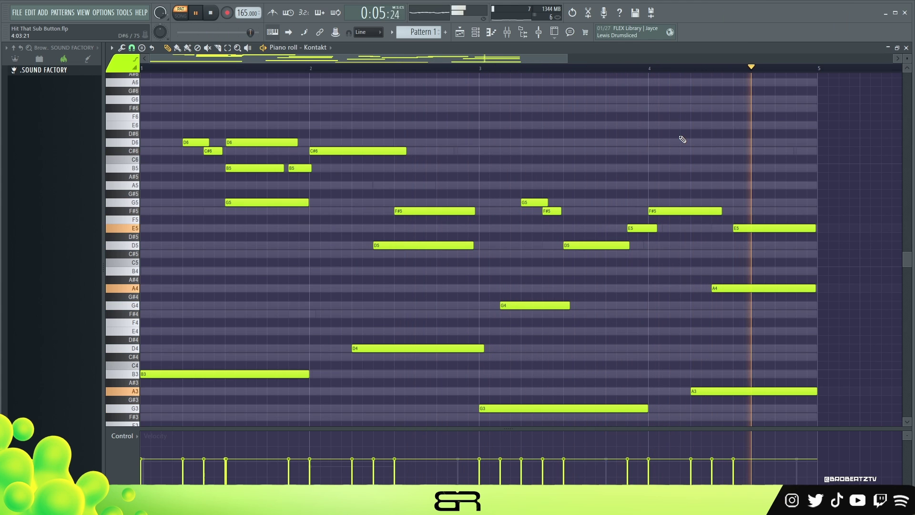
pyautogui.press('space')
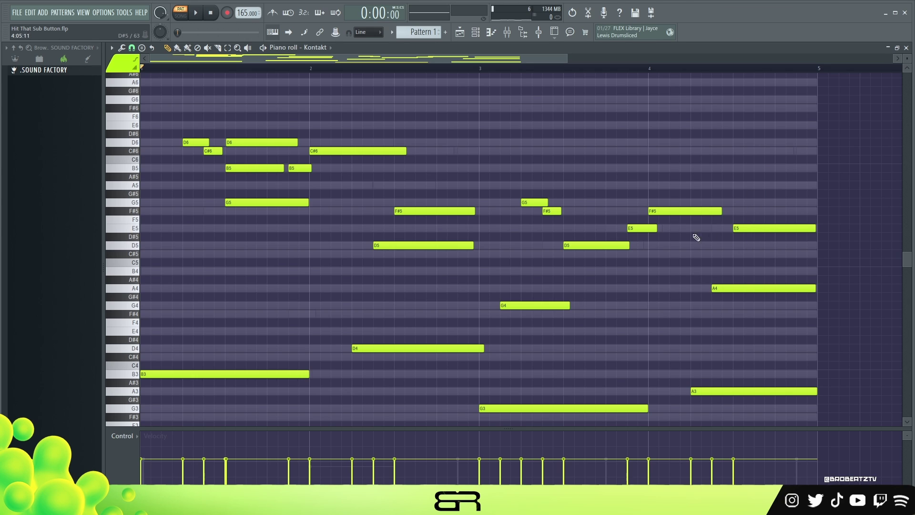
pyautogui.keyDown('ctrl'); pyautogui.click(746, 228); pyautogui.keyUp('ctrl')
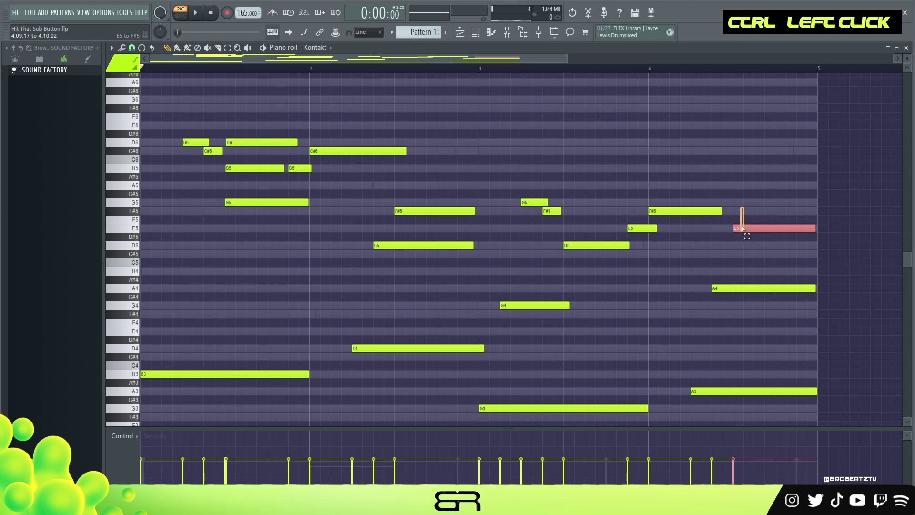
pyautogui.moveTo(743, 205); pyautogui.dragTo(754, 252)
pyautogui.rightClick(753, 252)
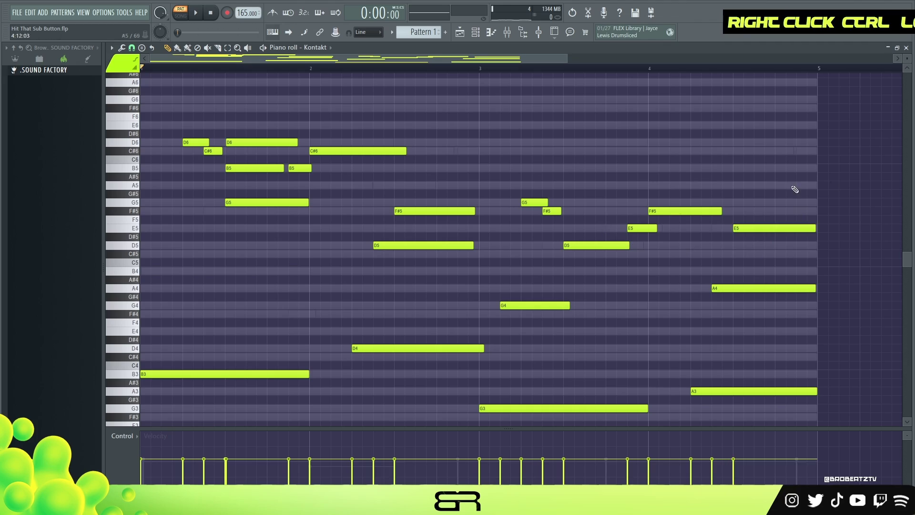
# Step: Copy the first Kontakt channel's notes into the Serum channel and open them in its piano roll
pyautogui.click(475, 34)
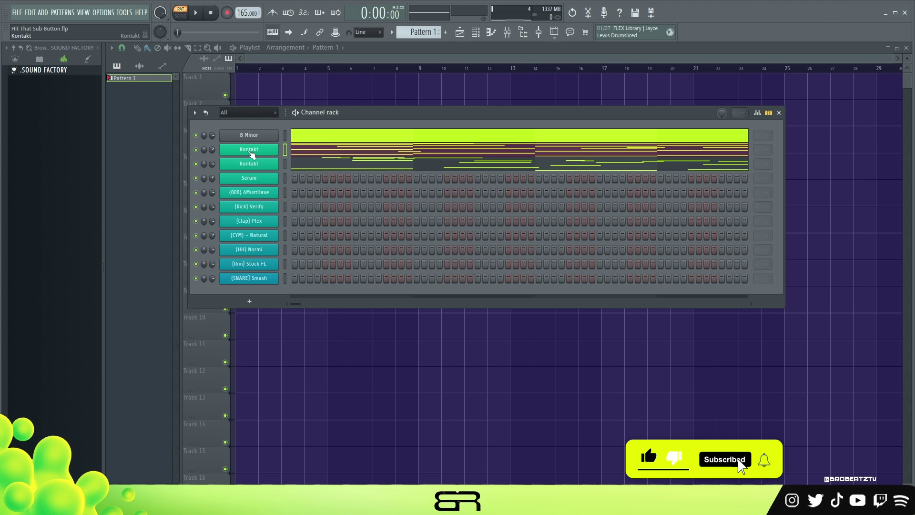
pyautogui.rightClick(285, 145)
pyautogui.click(381, 159)
pyautogui.rightClick(285, 174)
pyautogui.click(381, 196)
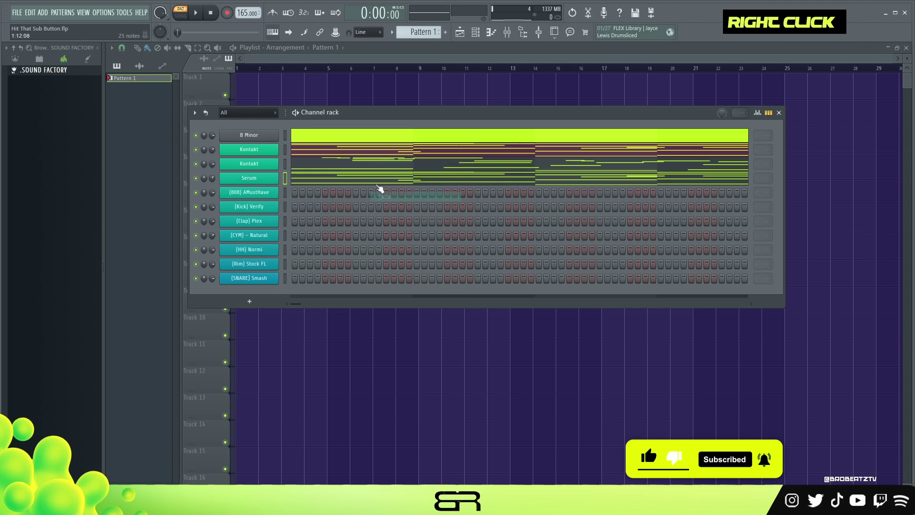
pyautogui.doubleClick(374, 180)
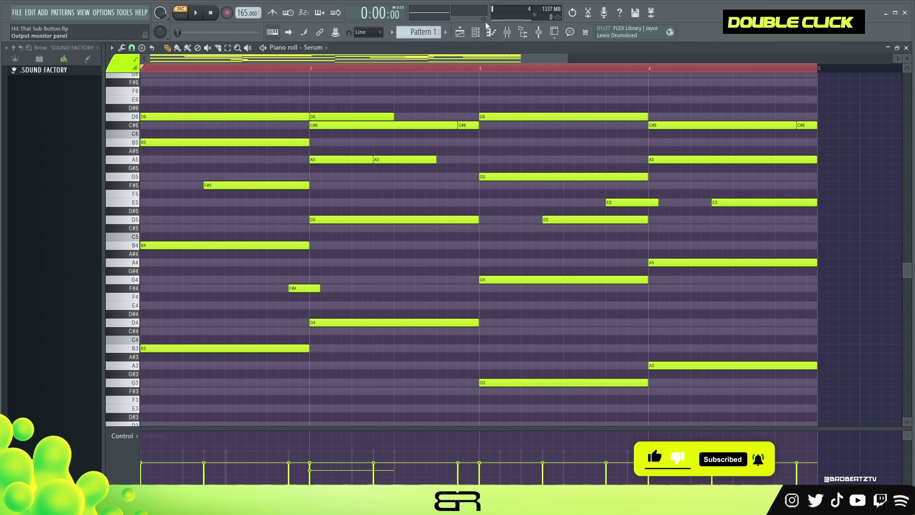
# Step: Audition the Serum channel's Ambi - PureDelay+ preset, and close the plugin
pyautogui.press('F6')
pyautogui.click(261, 182)
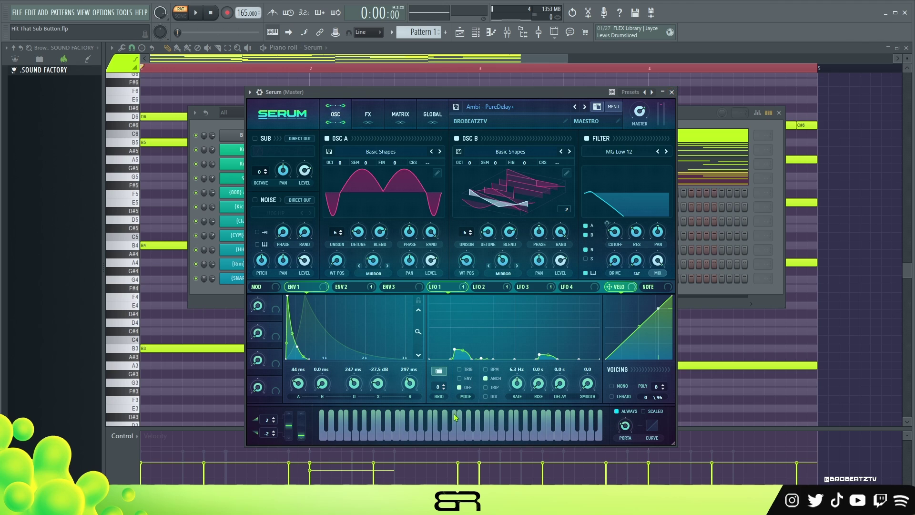
pyautogui.click(504, 430)
pyautogui.click(672, 92)
pyautogui.press('F6')
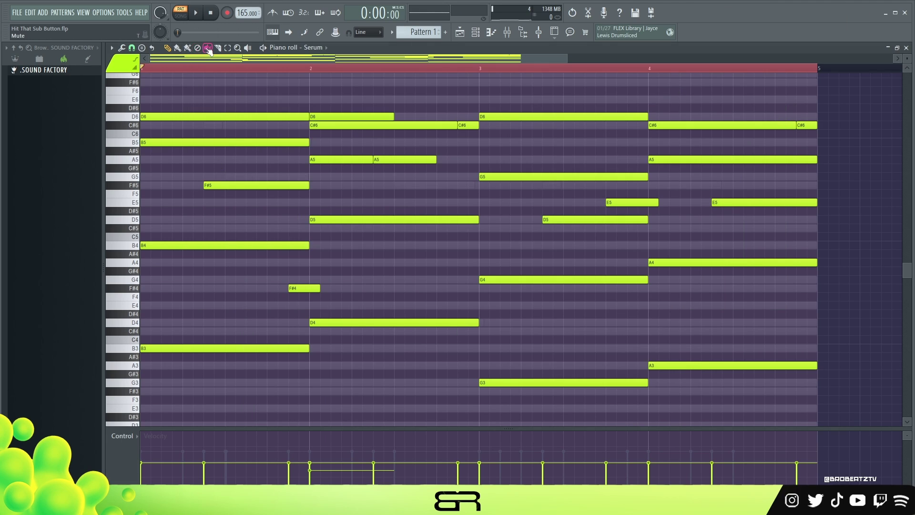
# Step: Slice the Serum chords at step 5 of every bar, and delete everything after the slices in bars 3 and 4
pyautogui.moveTo(181, 94); pyautogui.dragTo(190, 360)
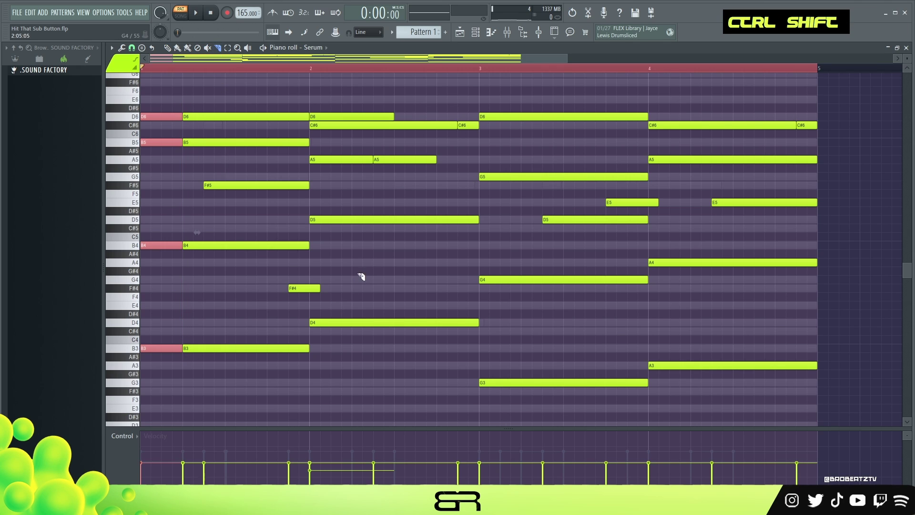
pyautogui.moveTo(355, 107); pyautogui.dragTo(353, 363)
pyautogui.keyDown('shift'); pyautogui.click(342, 97); pyautogui.keyUp('shift')
pyautogui.moveTo(538, 112); pyautogui.dragTo(526, 391)
pyautogui.moveTo(682, 104); pyautogui.dragTo(645, 195)
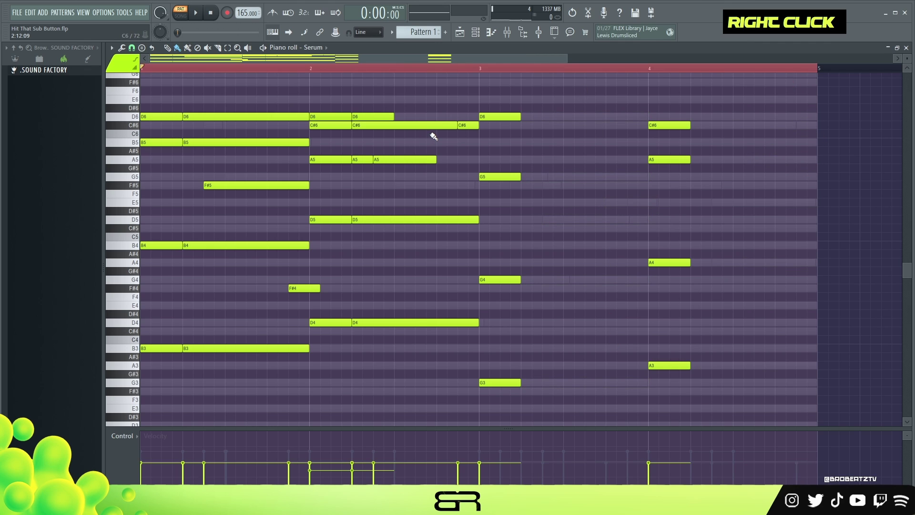
# Step: Add a short A5 at step 15 of bar 2, and delete the bar's other notes after the step 5 slice
pyautogui.keyDown('ctrl'); pyautogui.click(402, 165); pyautogui.keyUp('ctrl')
pyautogui.moveTo(392, 158); pyautogui.dragTo(481, 161)
pyautogui.rightClick(469, 125)
pyautogui.rightClick(429, 125)
pyautogui.rightClick(405, 159)
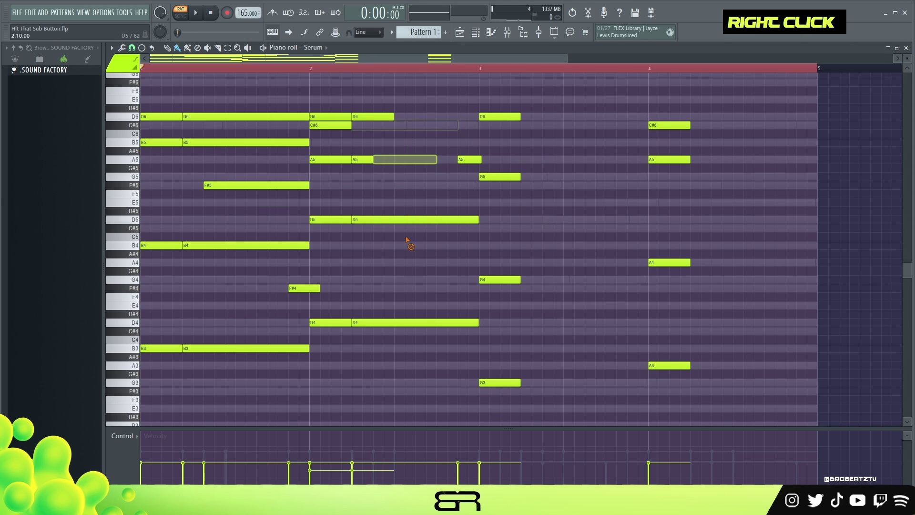
pyautogui.rightClick(415, 219)
pyautogui.rightClick(415, 322)
pyautogui.rightClick(363, 160)
pyautogui.rightClick(377, 117)
# Step: Trim the F#4 to the end of bar 1, delete the bar's other notes after the slice, and check by playback
pyautogui.moveTo(318, 290); pyautogui.dragTo(308, 289)
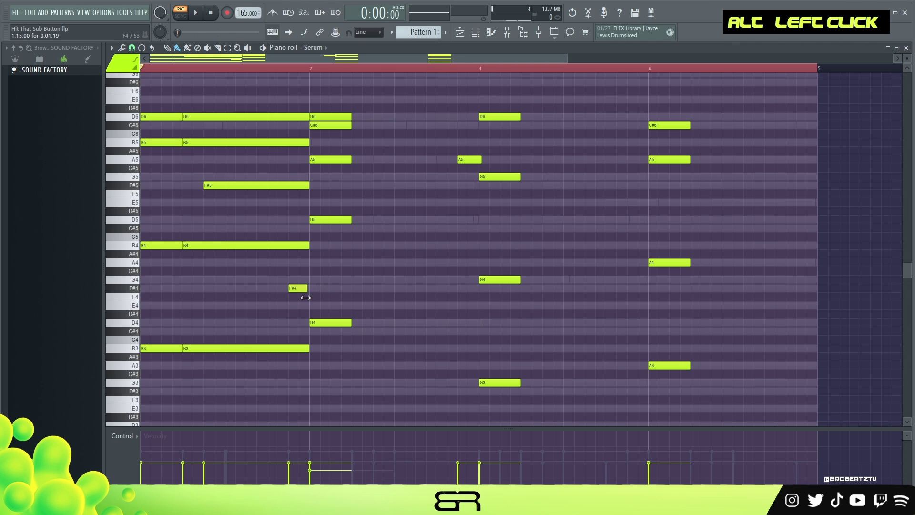
pyautogui.rightClick(267, 245)
pyautogui.rightClick(257, 185)
pyautogui.rightClick(253, 142)
pyautogui.press('space')
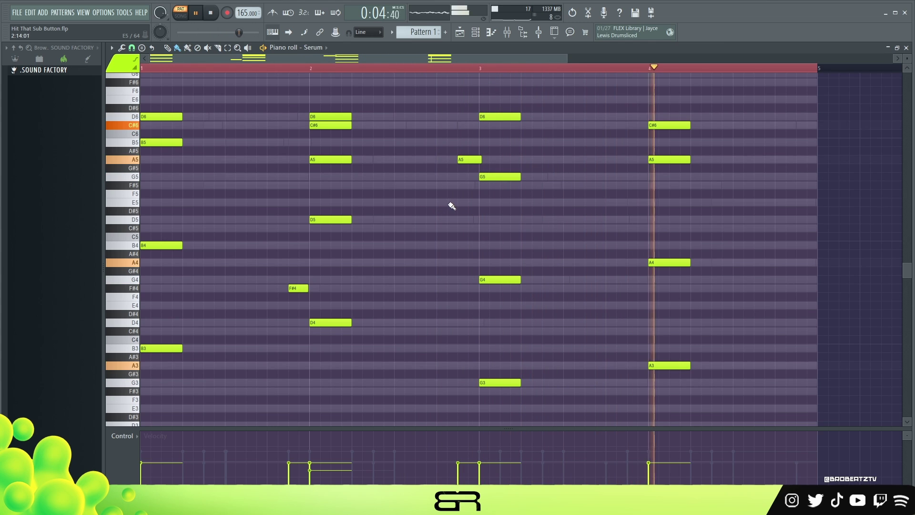
# Step: Lower the Serum channel's volume to about 45% during playback
pyautogui.click(476, 32)
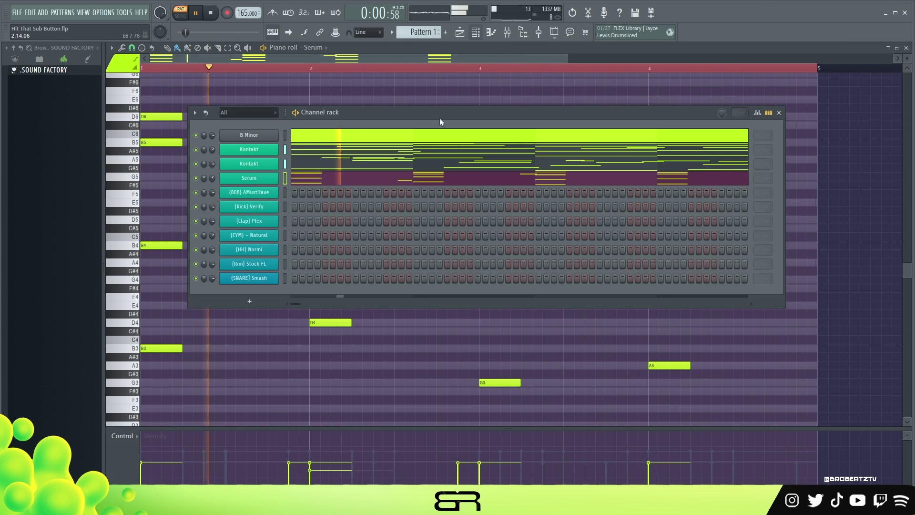
pyautogui.scroll(-2, 212, 178)
pyautogui.scroll(-4, 212, 178)
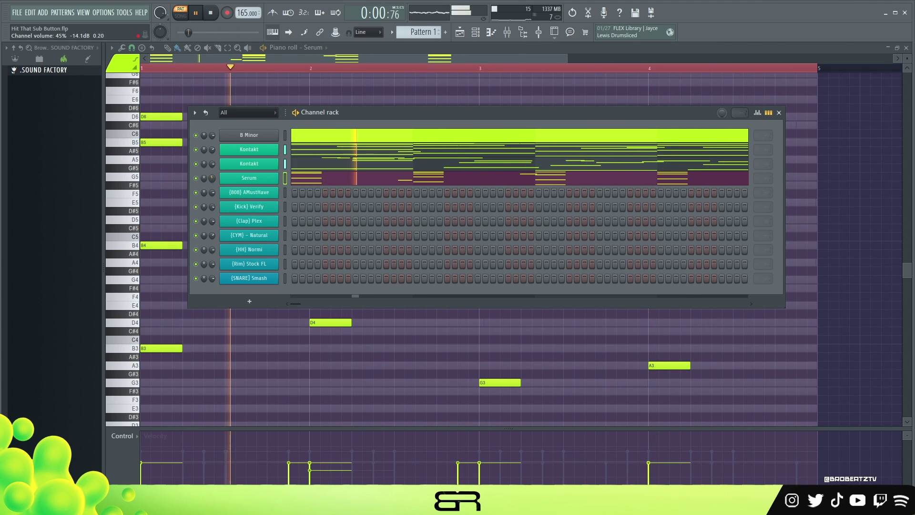
pyautogui.press('space')
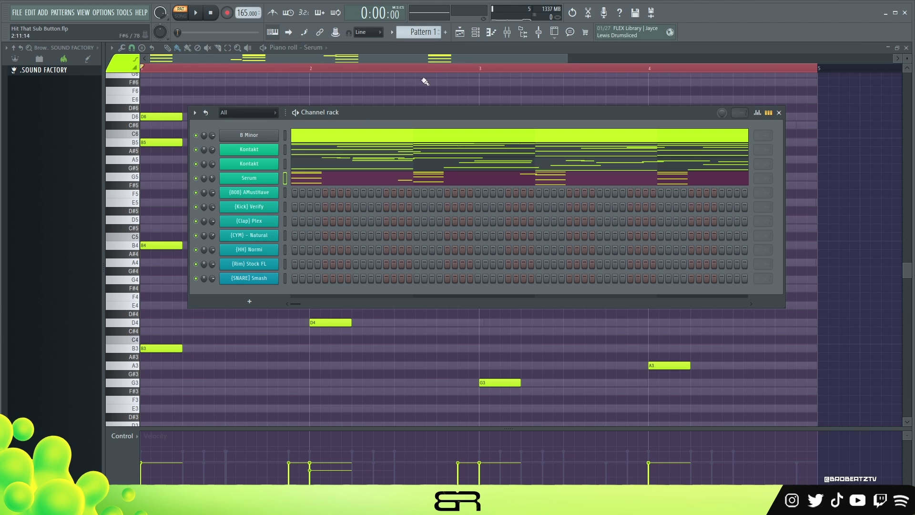
# Step: Try all the Serum notes one octave lower during playback
pyautogui.hotkey('ctrl', 'a')
pyautogui.press('space')
pyautogui.hotkey('ctrl', 'Down')
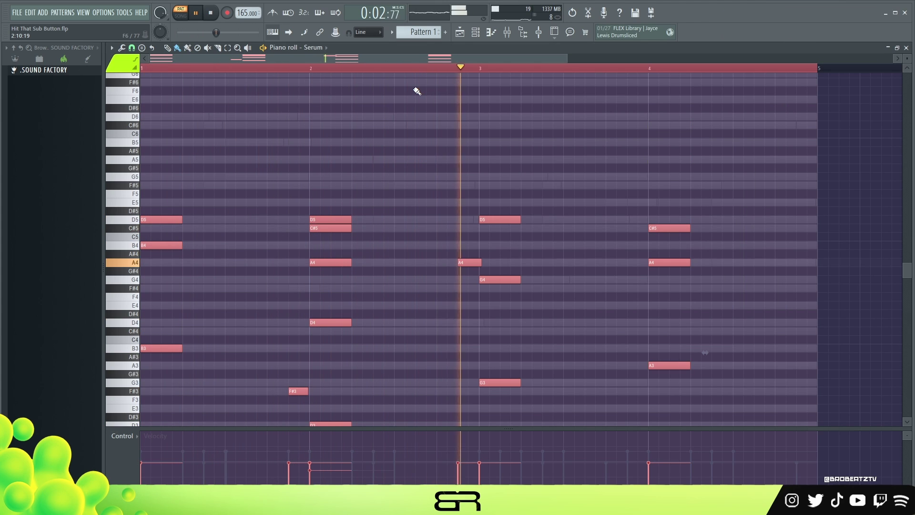
pyautogui.hotkey('ctrl', 'Up')
pyautogui.press('space')
pyautogui.rightClick(475, 105)
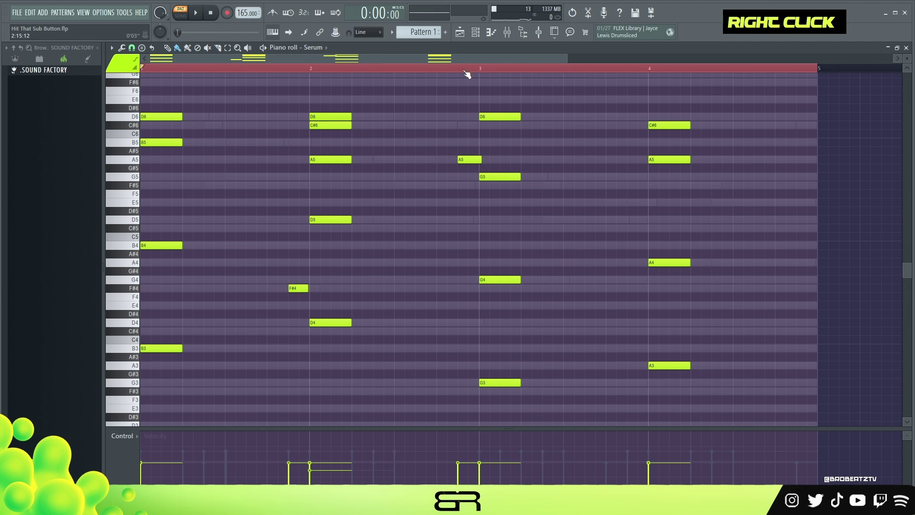
# Step: Open the piano roll of the (808) AMustHave channel
pyautogui.click(484, 31)
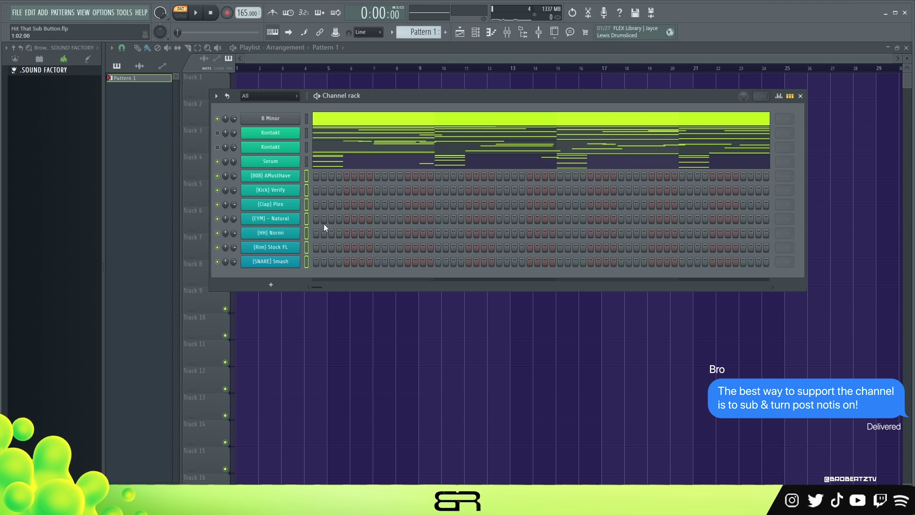
pyautogui.rightClick(282, 176)
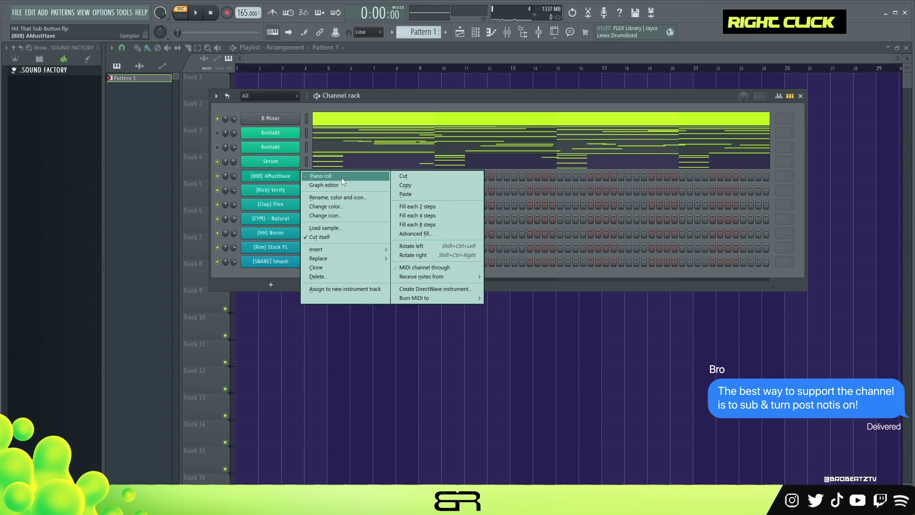
pyautogui.click(342, 178)
# Step: Copy the lowest chord notes B3, D4, G3 and A3 from the first Kontakt channel's piano roll
pyautogui.click(476, 33)
pyautogui.click(430, 134)
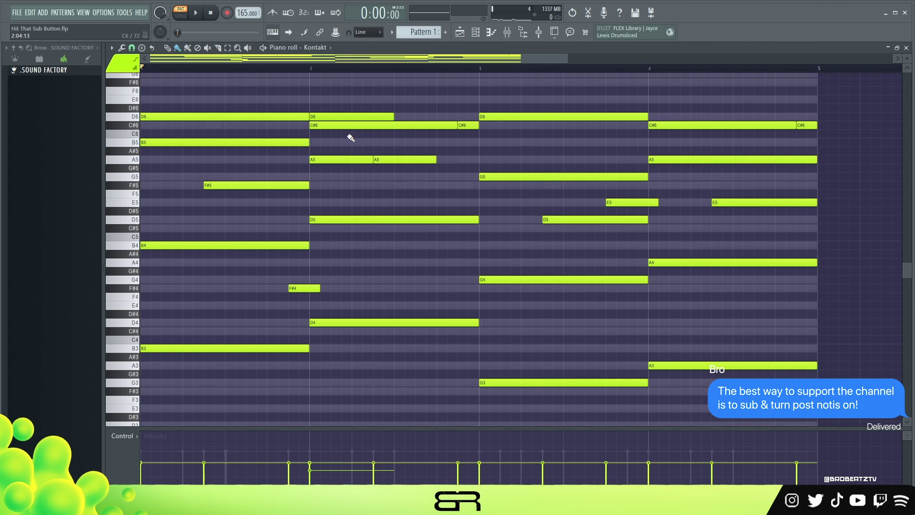
pyautogui.scroll(-4, 286, 219)
pyautogui.keyDown('ctrl'); pyautogui.keyDown('shift'); pyautogui.click(238, 245); pyautogui.keyUp('shift'); pyautogui.keyUp('ctrl')
pyautogui.keyDown('ctrl'); pyautogui.keyDown('shift'); pyautogui.click(381, 219); pyautogui.keyUp('shift'); pyautogui.keyUp('ctrl')
pyautogui.keyDown('ctrl'); pyautogui.keyDown('shift'); pyautogui.click(548, 280); pyautogui.keyUp('shift'); pyautogui.keyUp('ctrl')
pyautogui.keyDown('ctrl'); pyautogui.keyDown('shift'); pyautogui.click(730, 264); pyautogui.keyUp('shift'); pyautogui.keyUp('ctrl')
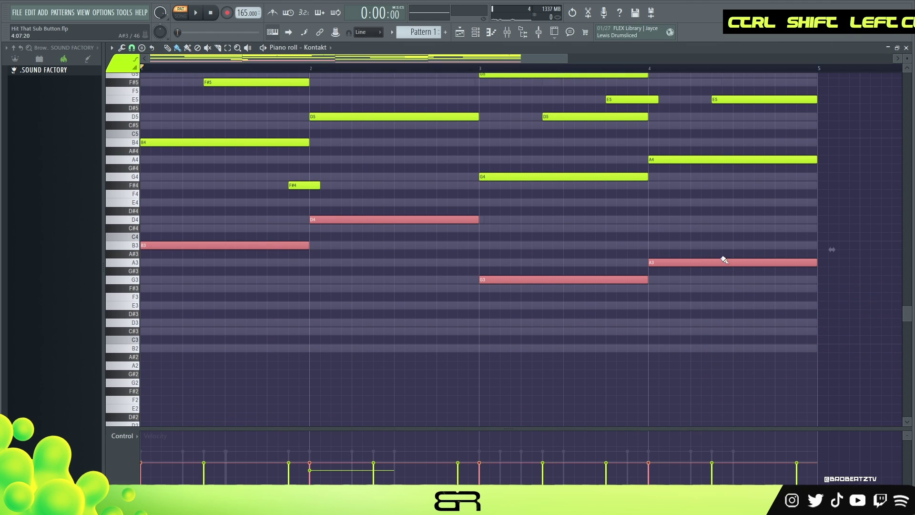
pyautogui.hotkey('ctrl', 'c')
# Step: Paste the copied root notes into the piano roll of the (808) AMustHave channel
pyautogui.click(476, 32)
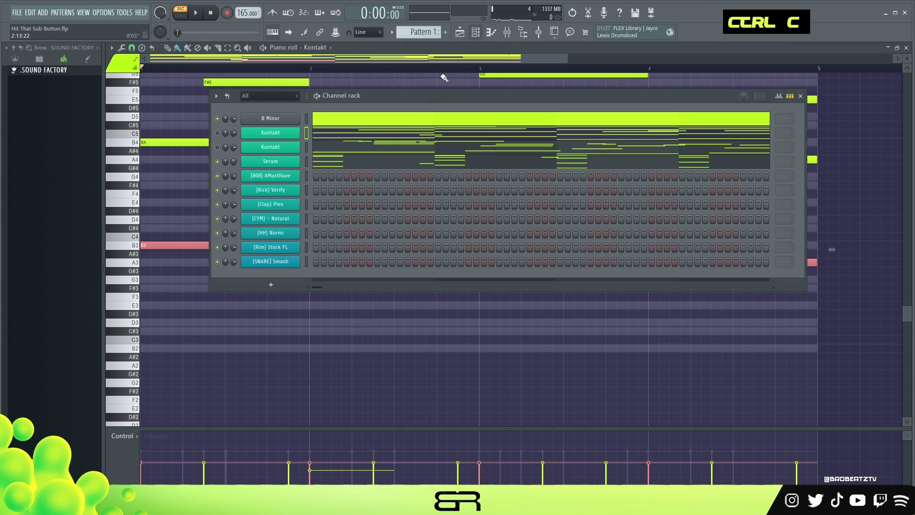
pyautogui.rightClick(281, 184)
pyautogui.hotkey('ctrl', 'v')
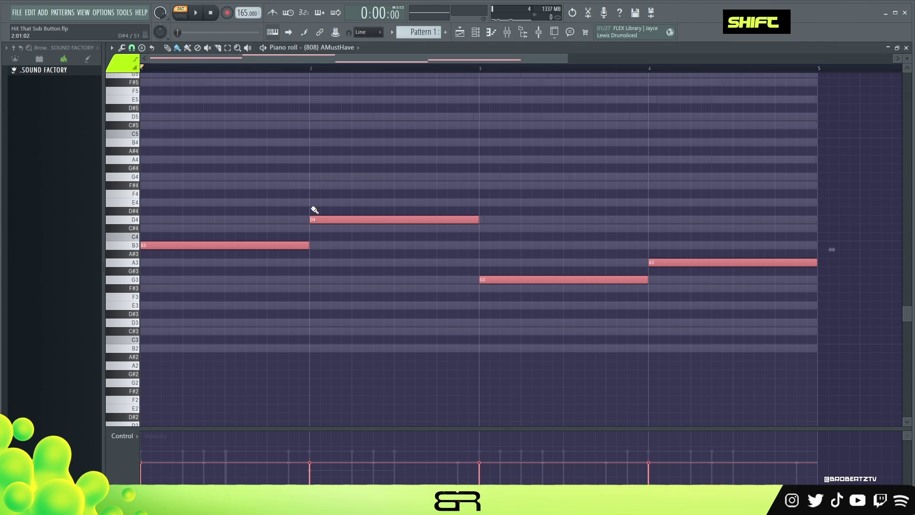
# Step: Shorten the four 808 notes to one step each and raise their velocity to maximum
pyautogui.hotkey('shift', 'd')
pyautogui.keyDown('alt'); pyautogui.scroll(5, 384, 232); pyautogui.keyUp('alt')
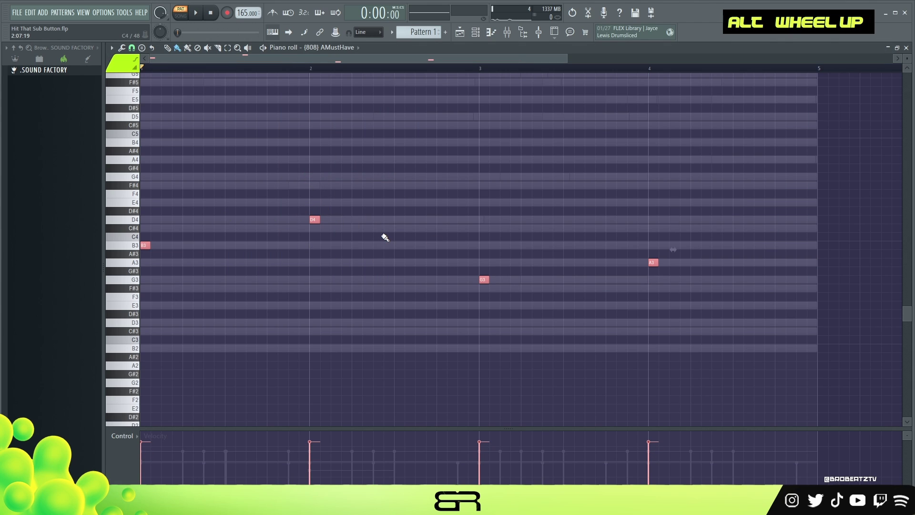
pyautogui.scroll(2, 386, 237)
pyautogui.rightClick(337, 249)
# Step: Move the second and fourth 808 notes one beat later and transpose the whole 808 line up two octaves
pyautogui.keyDown('ctrl'); pyautogui.click(309, 268); pyautogui.keyUp('ctrl')
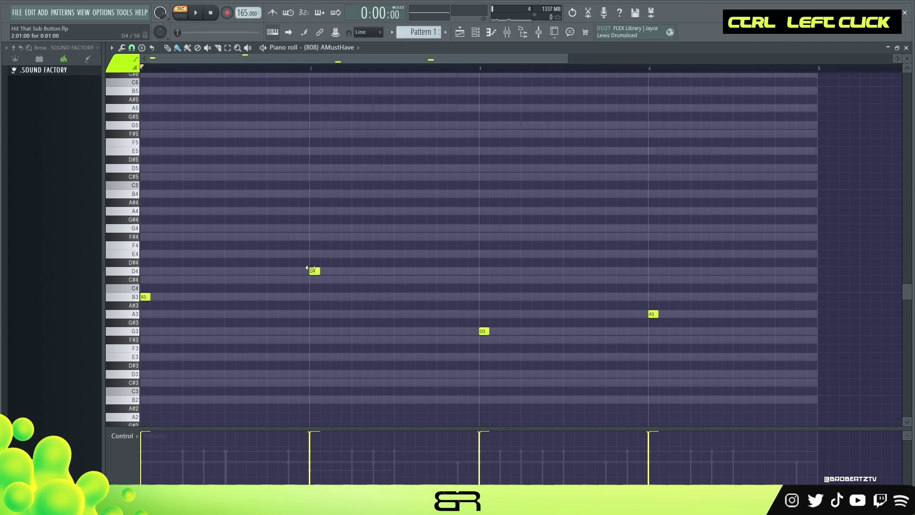
pyautogui.keyDown('ctrl'); pyautogui.keyDown('shift'); pyautogui.moveTo(641, 294); pyautogui.dragTo(661, 318); pyautogui.keyUp('shift'); pyautogui.keyUp('ctrl')
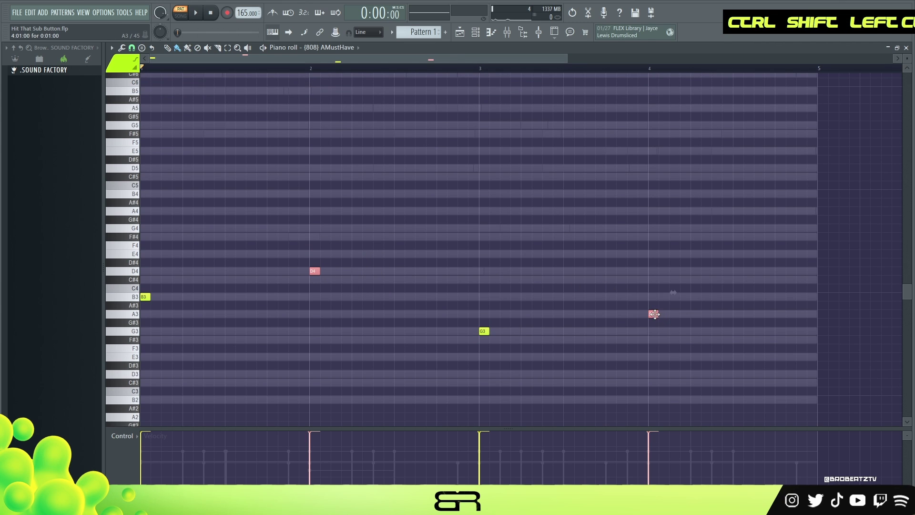
pyautogui.hotkey('ctrl', 'a')
pyautogui.hotkey('ctrl', 'Up')
pyautogui.press('space')
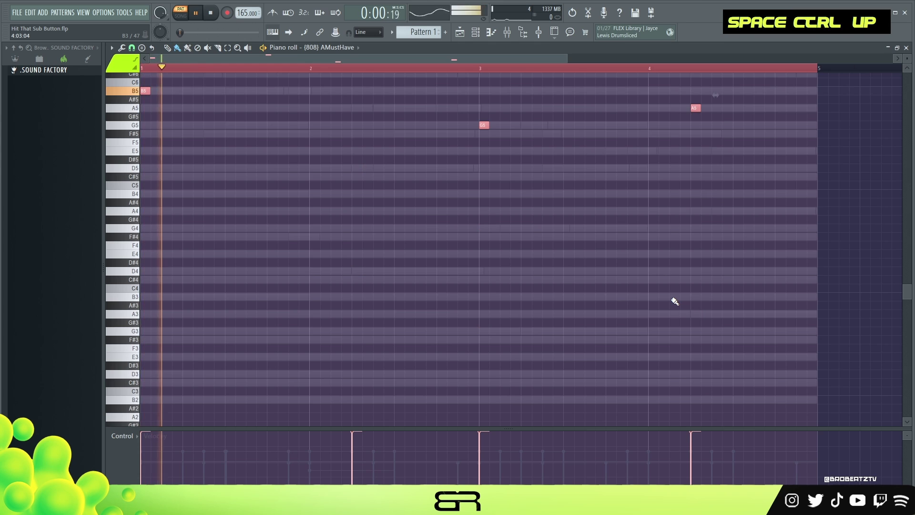
# Step: Lower the second 808 note by one octave to D5
pyautogui.scroll(5, 479, 266)
pyautogui.rightClick(389, 245)
pyautogui.press('space')
pyautogui.press('space')
pyautogui.keyDown('ctrl'); pyautogui.click(357, 194); pyautogui.keyUp('ctrl')
pyautogui.hotkey('ctrl', 'Down')
pyautogui.rightClick(408, 235)
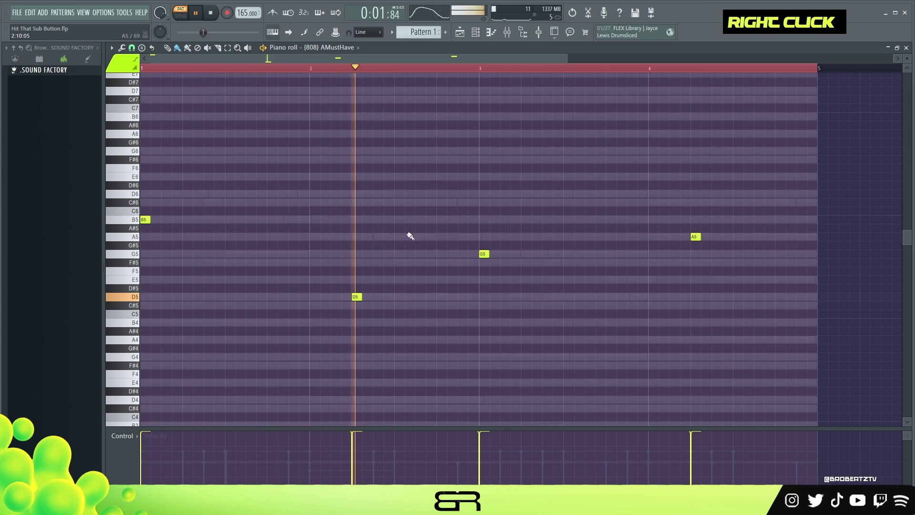
# Step: Add an 808 note on B5 at 2:03 with about 61% velocity and a full-velocity D5 note at 2:11
pyautogui.press('space')
pyautogui.press('space')
pyautogui.press('space')
pyautogui.click(332, 228)
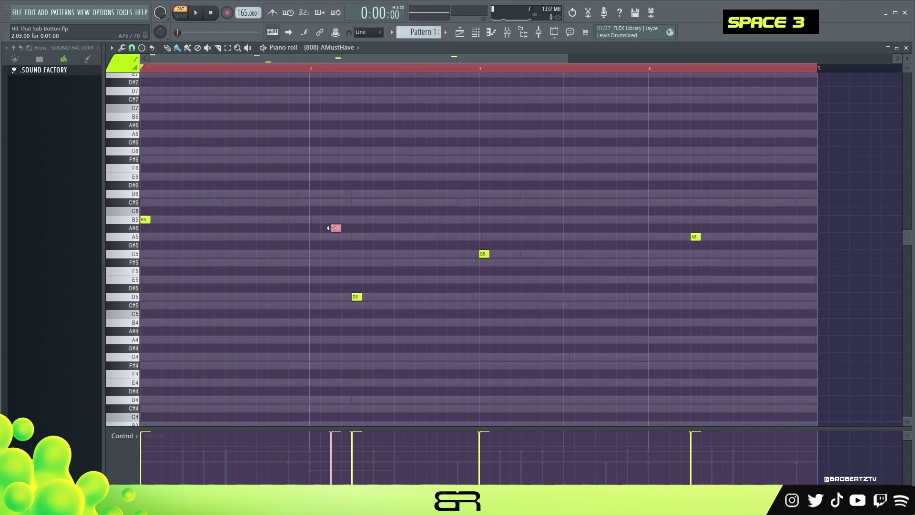
pyautogui.keyDown('ctrl'); pyautogui.click(339, 221); pyautogui.keyUp('ctrl')
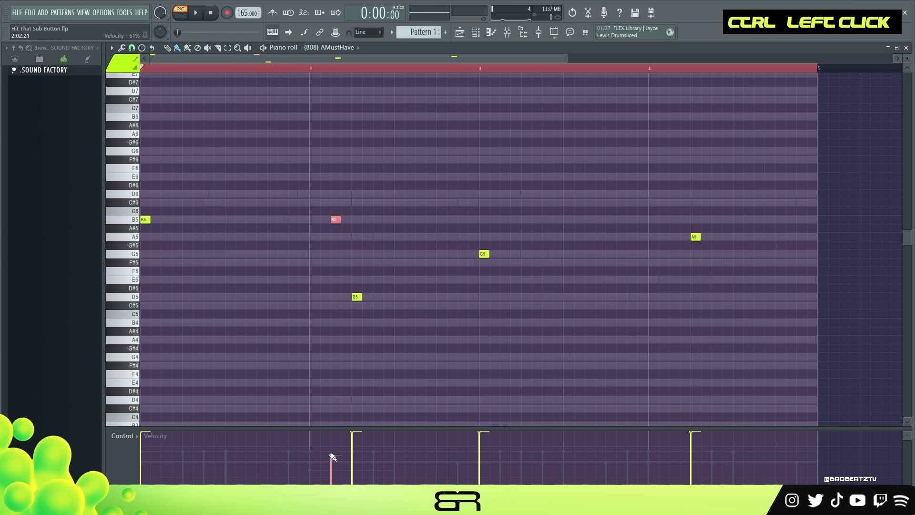
pyautogui.rightClick(477, 313)
pyautogui.press('space')
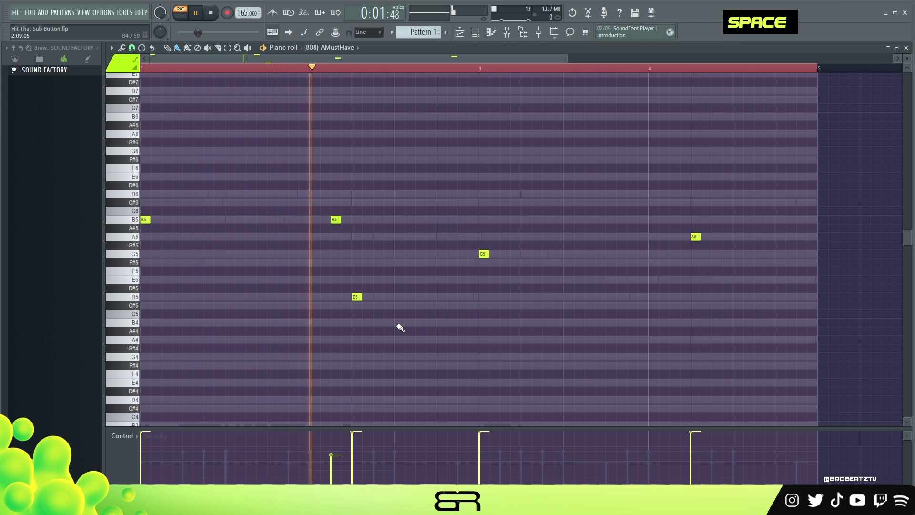
pyautogui.press('space')
pyautogui.press('space')
pyautogui.click(420, 298)
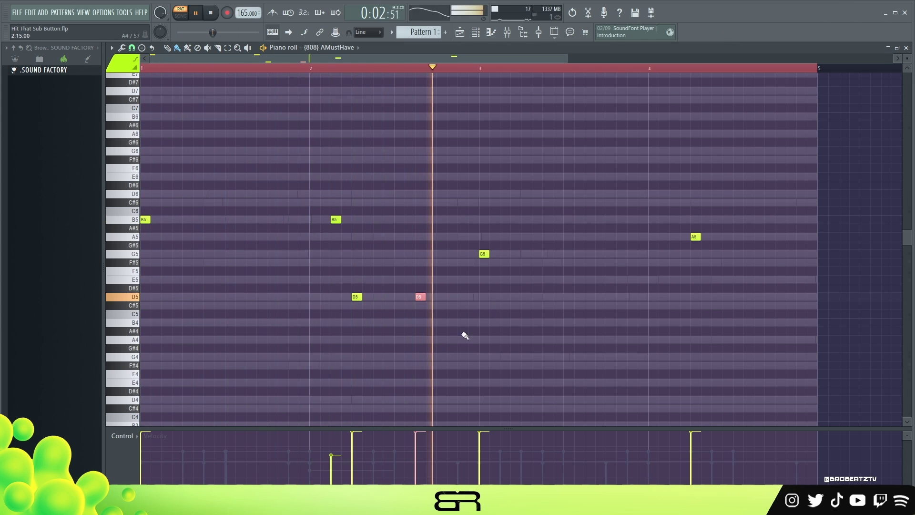
pyautogui.press('space')
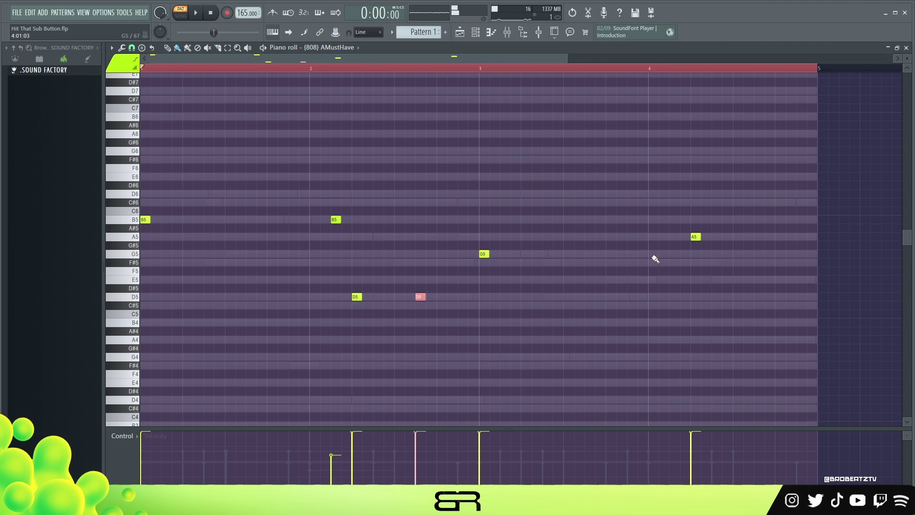
# Step: Add a softer G5 note at 4:03 in the 808 line and duplicate the A5 note to 4:11
pyautogui.click(674, 254)
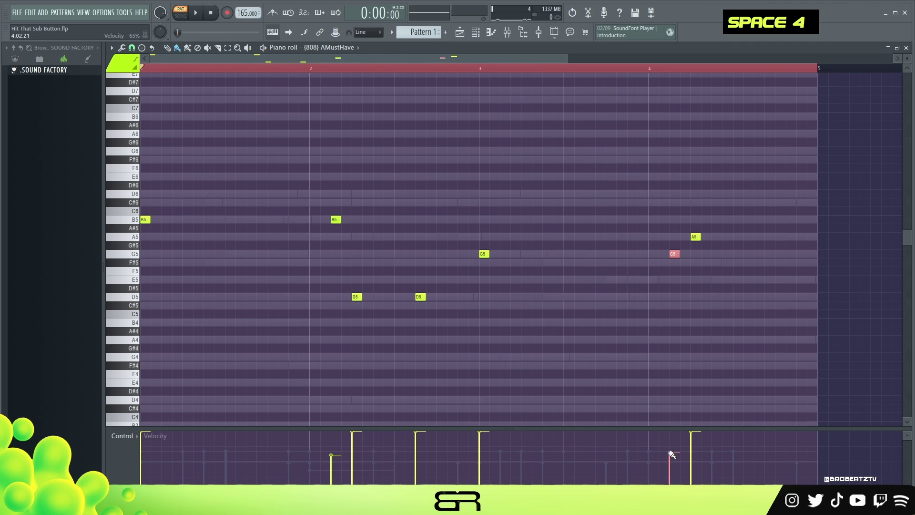
pyautogui.rightClick(694, 286)
pyautogui.keyDown('ctrl'); pyautogui.click(697, 237); pyautogui.keyUp('ctrl')
pyautogui.moveTo(696, 237); pyautogui.dragTo(755, 240)
pyautogui.rightClick(546, 138)
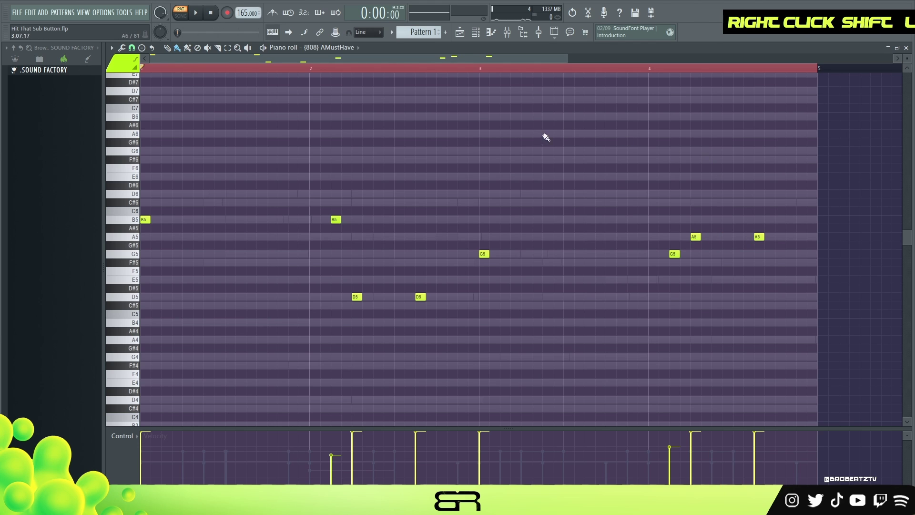
# Step: Copy the 808 notes into the (Kick) Verify channel and flatten them all to C5 in its piano roll
pyautogui.click(478, 33)
pyautogui.rightClick(300, 175)
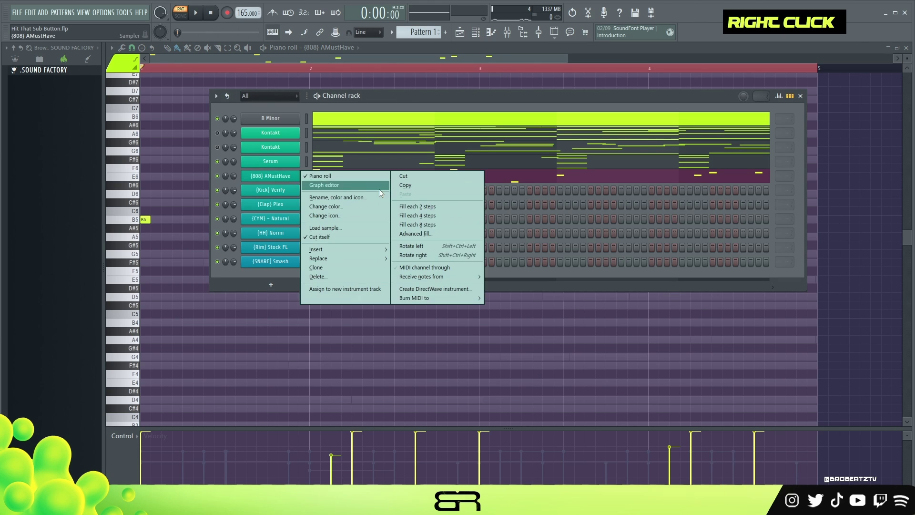
pyautogui.click(400, 185)
pyautogui.rightClick(300, 190)
pyautogui.click(400, 209)
pyautogui.doubleClick(355, 190)
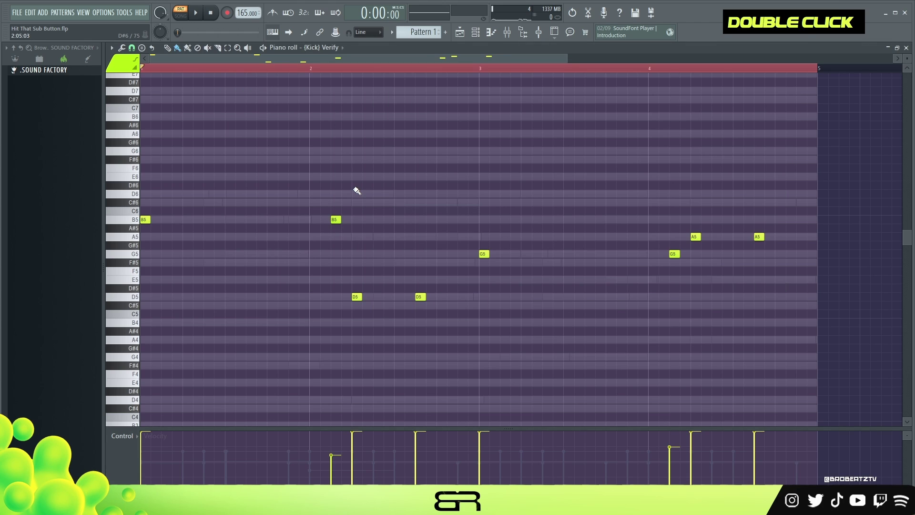
pyautogui.hotkey('alt', 'k')
pyautogui.press('Return')
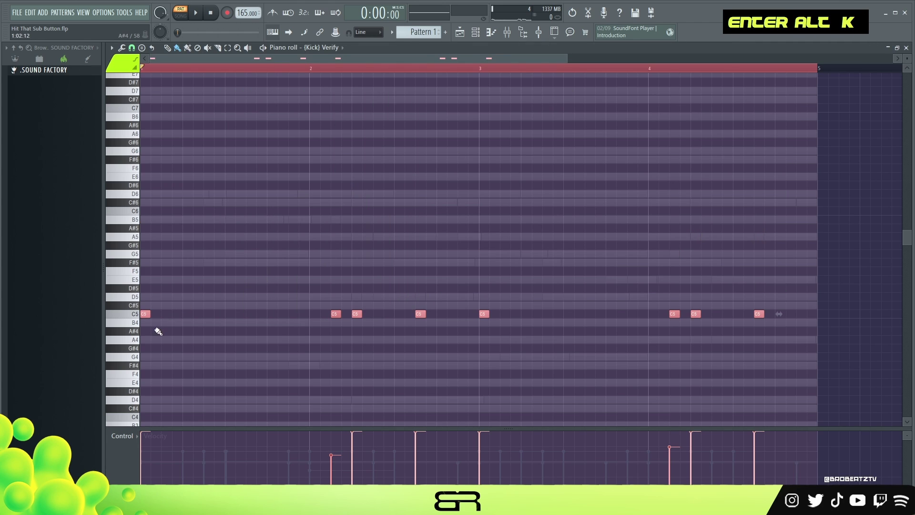
# Step: Raise all kick notes to maximum velocity and duplicate them one semitone lower on B4
pyautogui.scroll(4, 241, 290)
pyautogui.moveTo(141, 314); pyautogui.dragTo(153, 327)
pyautogui.press('space')
pyautogui.rightClick(404, 139)
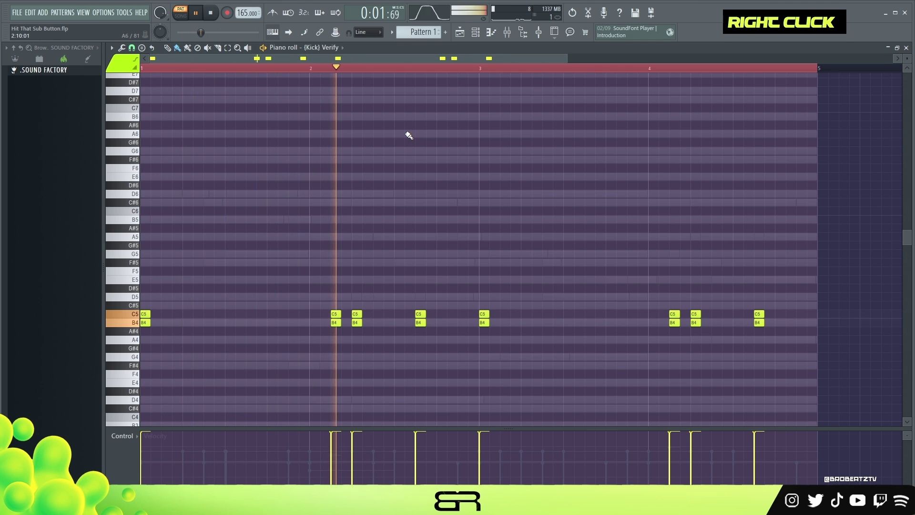
# Step: Program (Clap) Plex hits on step 9 of all four bars at maximum velocity
pyautogui.click(486, 34)
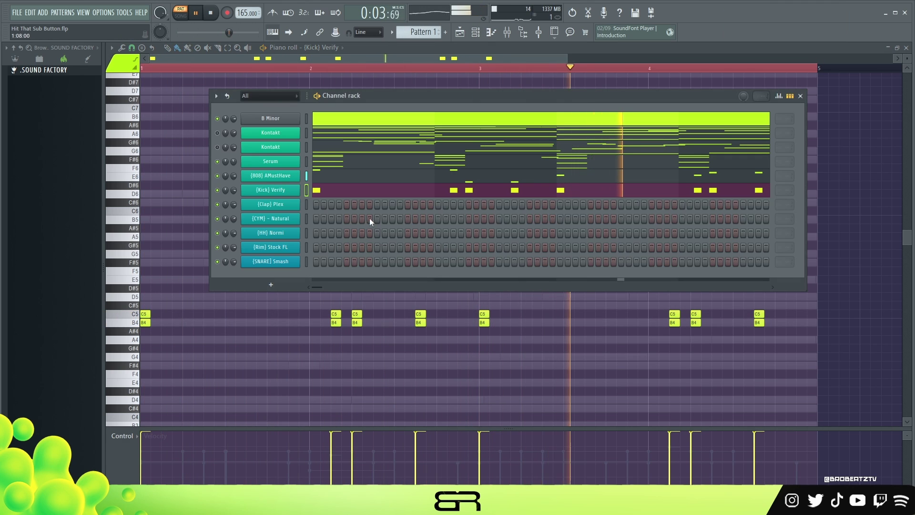
pyautogui.press('space')
pyautogui.press('space')
pyautogui.rightClick(334, 205)
pyautogui.click(349, 202)
pyautogui.press('space')
pyautogui.keyDown('alt'); pyautogui.scroll(8, 316, 270); pyautogui.keyUp('alt')
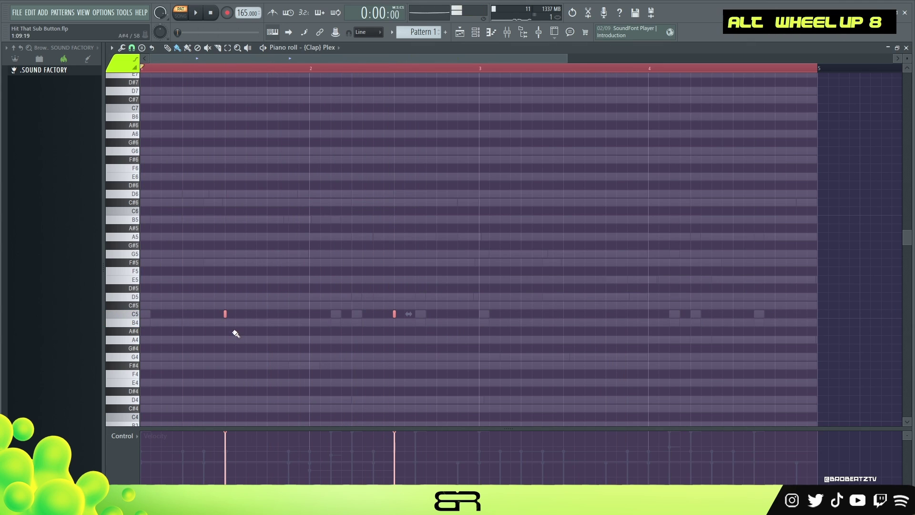
pyautogui.keyDown('shift'); pyautogui.click(225, 314); pyautogui.keyUp('shift')
pyautogui.moveTo(552, 314); pyautogui.dragTo(563, 314)
pyautogui.rightClick(538, 258)
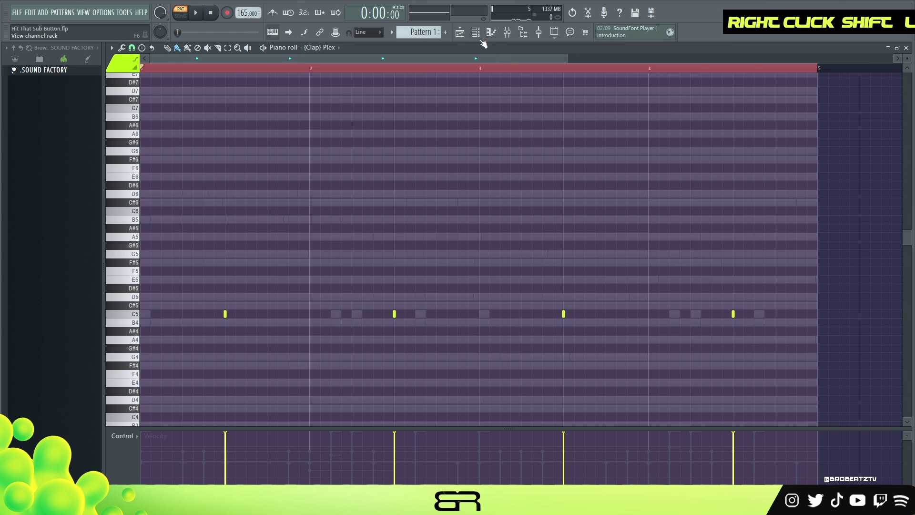
# Step: Fill the (HH) Normi channel with a hit every 2 steps
pyautogui.click(482, 43)
pyautogui.rightClick(267, 232)
pyautogui.click(430, 264)
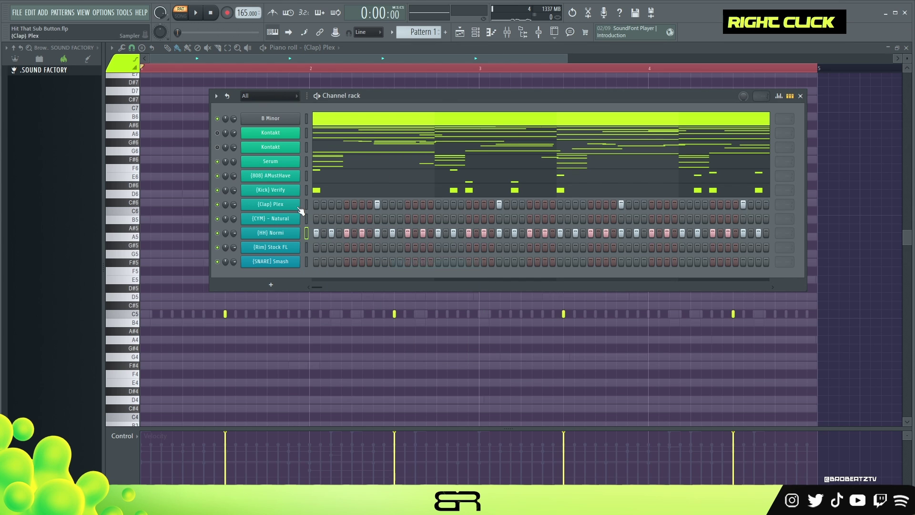
# Step: Reduce the (HH) Normi notes in the piano roll to four opening hits spaced two steps apart
pyautogui.rightClick(272, 233)
pyautogui.click(351, 233)
pyautogui.moveTo(833, 287); pyautogui.dragTo(173, 359)
pyautogui.press('Delete')
pyautogui.rightClick(150, 314)
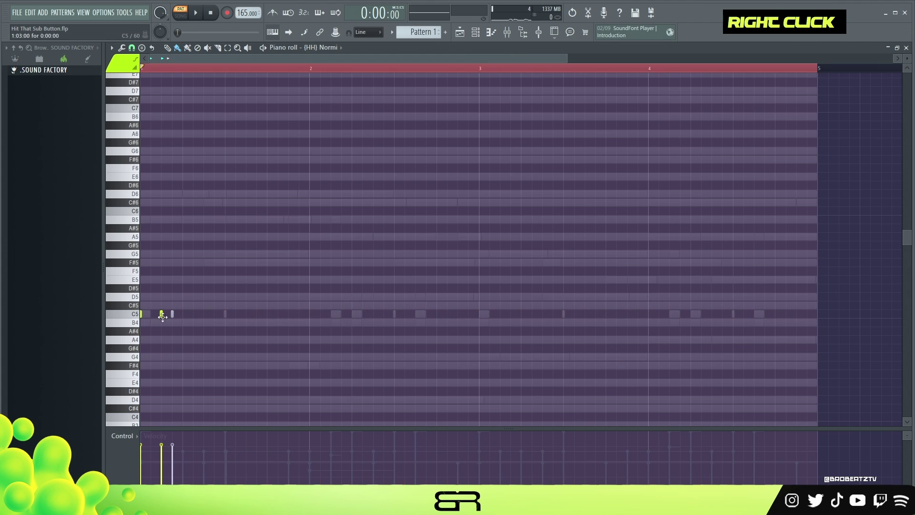
pyautogui.moveTo(167, 317); pyautogui.dragTo(204, 315)
pyautogui.click(210, 338)
# Step: Lower the velocity of the second and fourth hi-hat hits
pyautogui.keyDown('ctrl'); pyautogui.keyDown('shift'); pyautogui.click(162, 313); pyautogui.keyUp('shift'); pyautogui.keyUp('ctrl')
pyautogui.keyDown('ctrl'); pyautogui.keyDown('shift'); pyautogui.click(204, 313); pyautogui.keyUp('shift'); pyautogui.keyUp('ctrl')
pyautogui.scroll(-4, 204, 315)
pyautogui.press('space')
pyautogui.press('space')
# Step: Duplicate the four-hit hi-hat pattern repeatedly until it fills all four bars, and play it back
pyautogui.hotkey('ctrl', 'a')
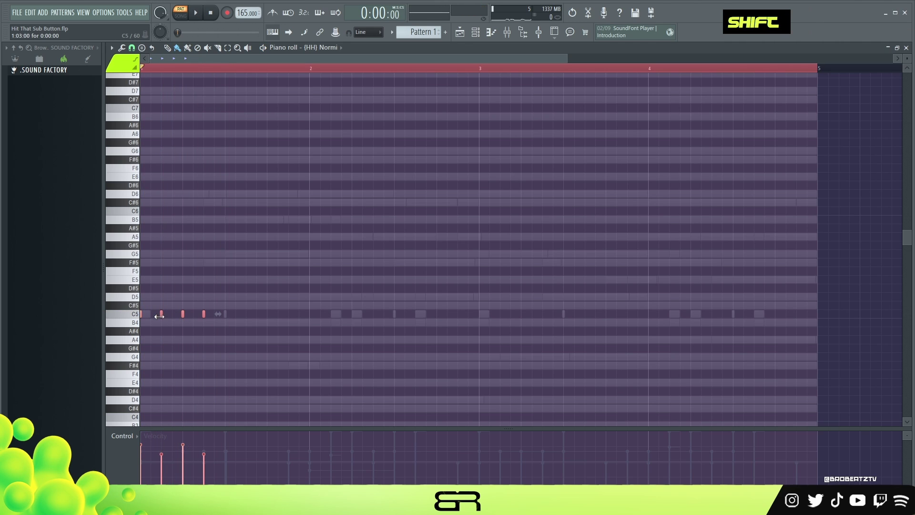
pyautogui.moveTo(159, 316); pyautogui.dragTo(244, 317)
pyautogui.hotkey('ctrl', 'a')
pyautogui.moveTo(159, 317); pyautogui.dragTo(327, 322)
pyautogui.hotkey('ctrl', 'a')
pyautogui.moveTo(163, 315); pyautogui.dragTo(499, 323)
pyautogui.click(509, 352)
pyautogui.press('space')
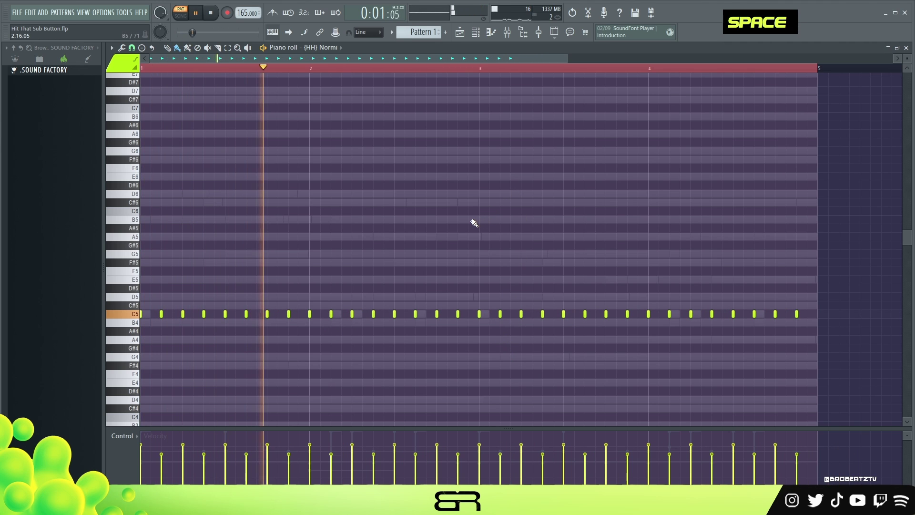
pyautogui.press('space')
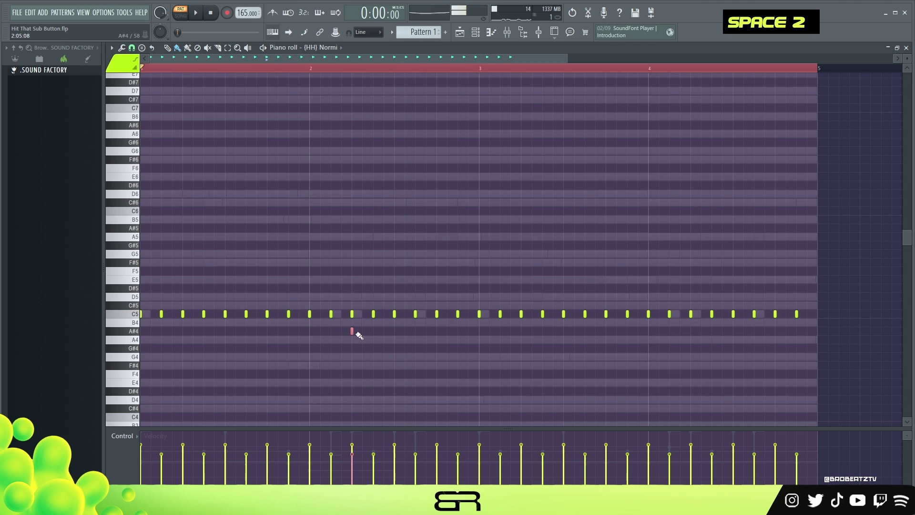
# Step: Add a two-step hi-hat note on A#4 at 2:05 and chop it into four equal notes
pyautogui.moveTo(354, 332); pyautogui.dragTo(374, 333)
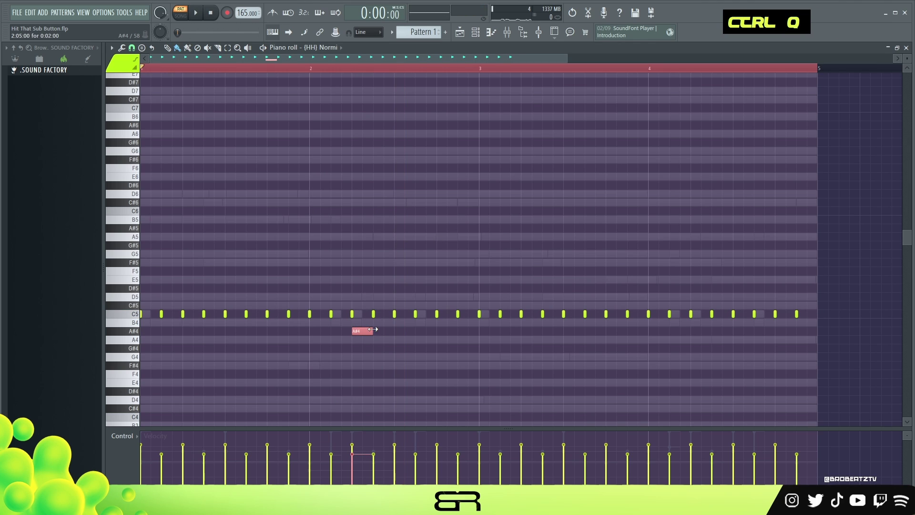
pyautogui.hotkey('alt', 'u')
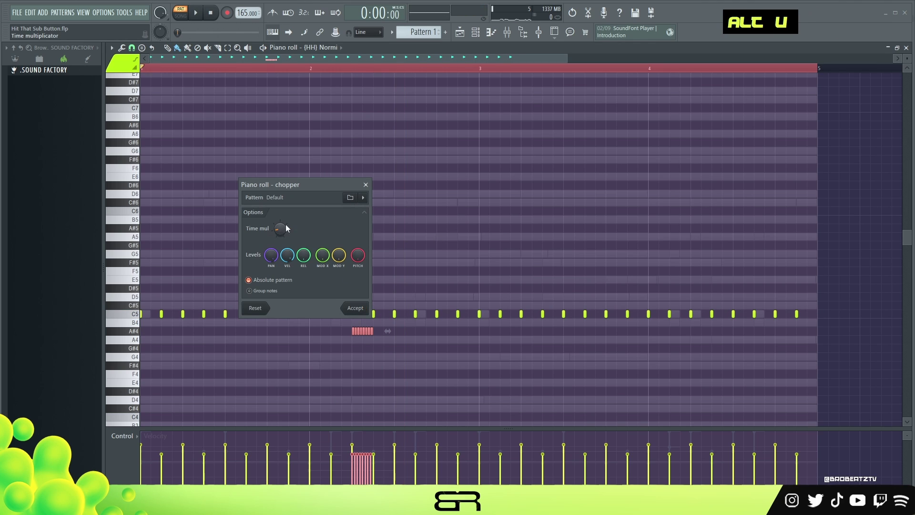
pyautogui.scroll(3, 280, 225)
pyautogui.press('space')
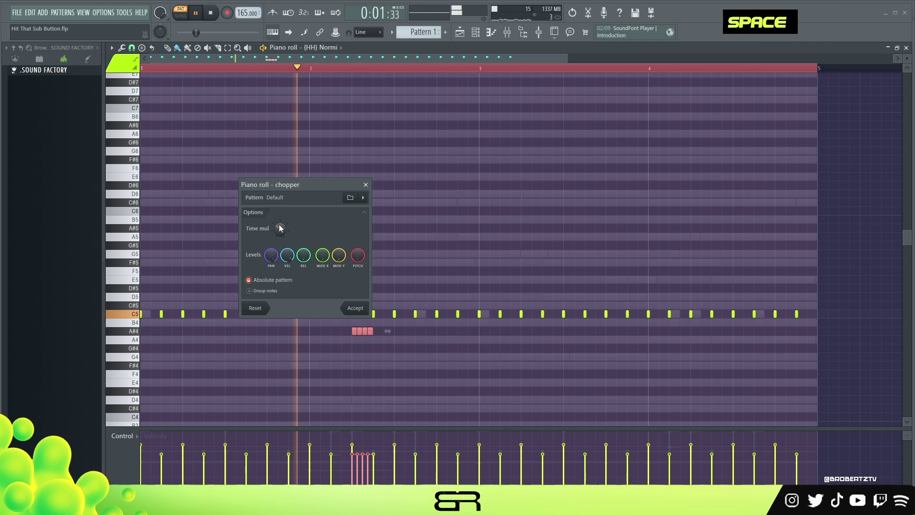
pyautogui.click(364, 309)
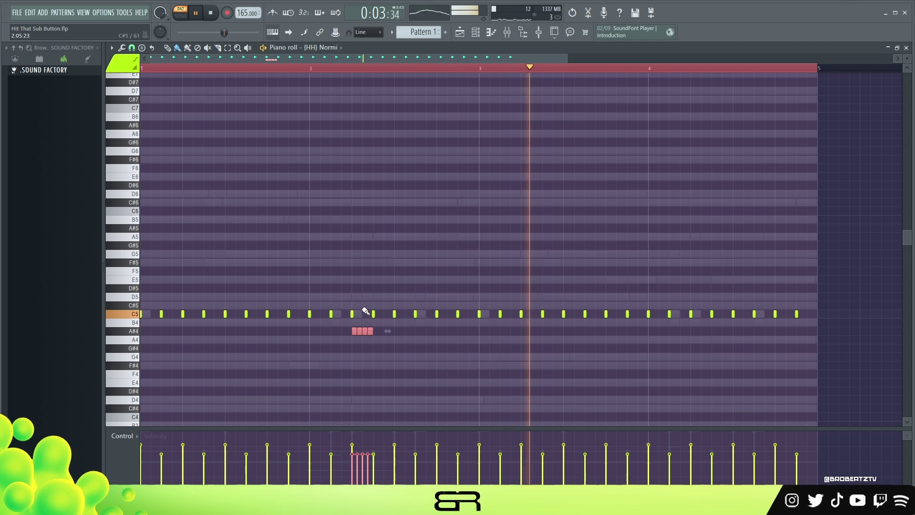
# Step: Lower the velocity of the four chopped A#4 hi-hat notes
pyautogui.keyDown('alt'); pyautogui.scroll(-3, 365, 311); pyautogui.keyUp('alt')
pyautogui.rightClick(515, 168)
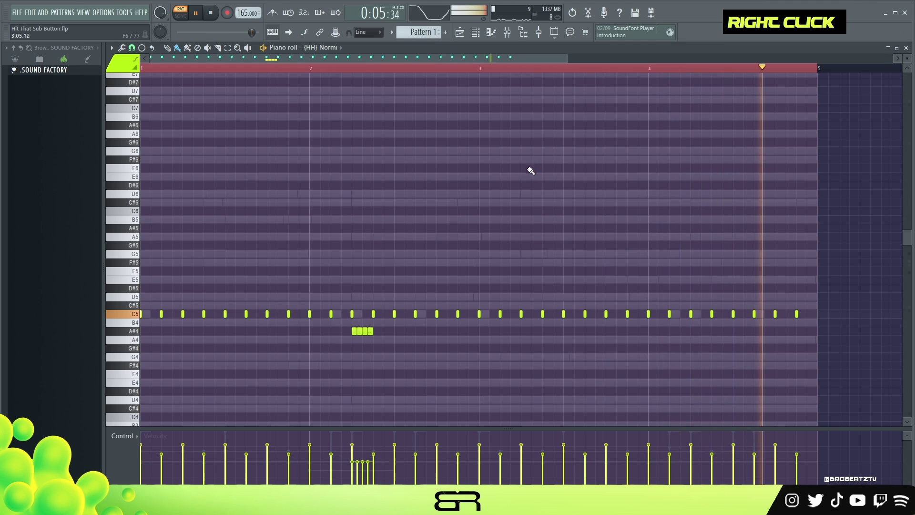
pyautogui.press('space')
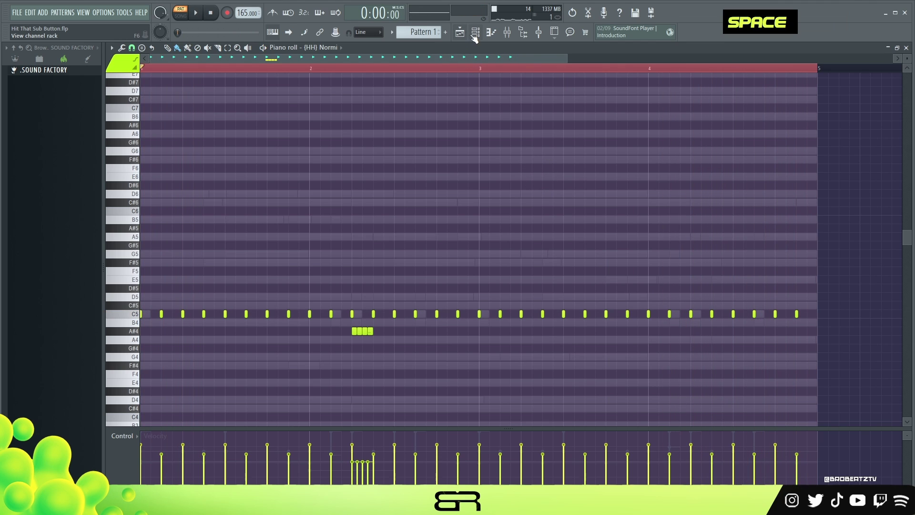
# Step: Add a (CYM) – Natural hit on the first step of the pattern
pyautogui.doubleClick(475, 33)
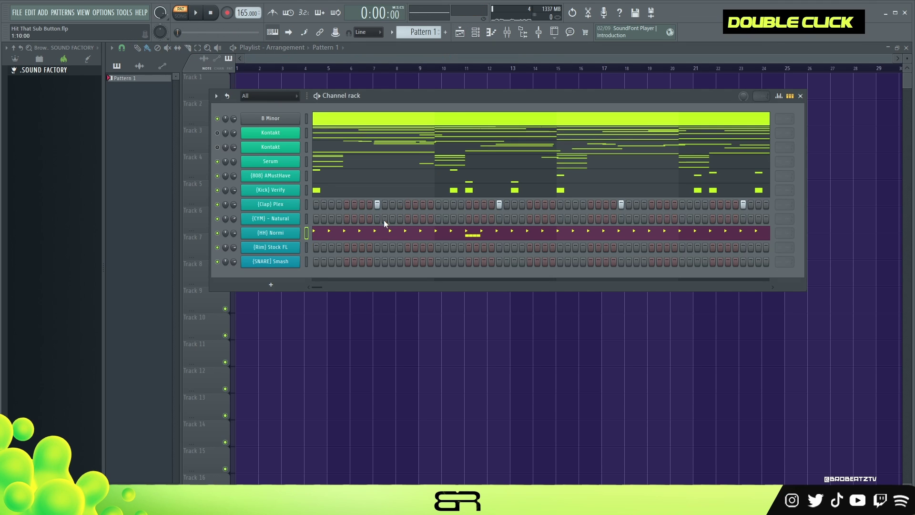
pyautogui.click(317, 218)
pyautogui.press('space')
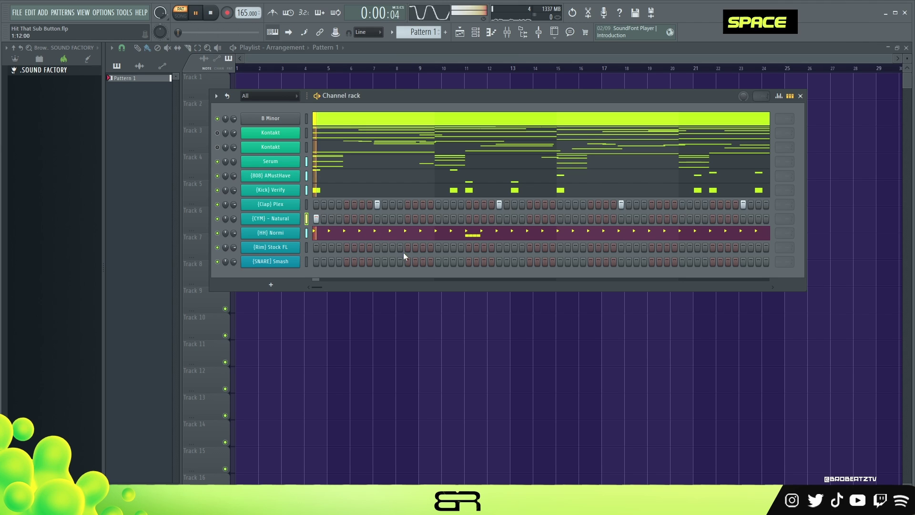
# Step: Add a (Rim) Stock FL hit on step 13 and a (SNARE) Smash hit on step 15 of bar 1
pyautogui.click(408, 247)
pyautogui.press('space')
pyautogui.press('space')
pyautogui.click(423, 261)
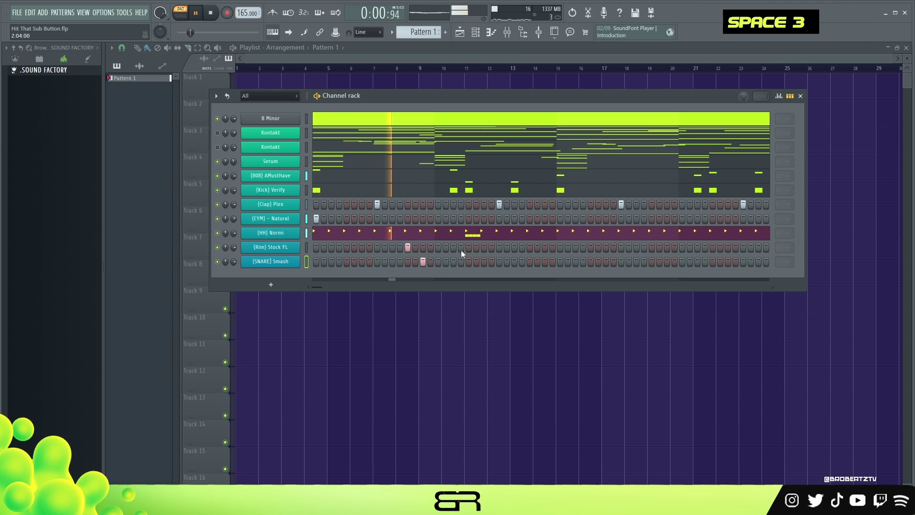
# Step: Replay the pattern from the start to check how the rim and snare hits sit with the other drums
pyautogui.press('space')
pyautogui.press('space')
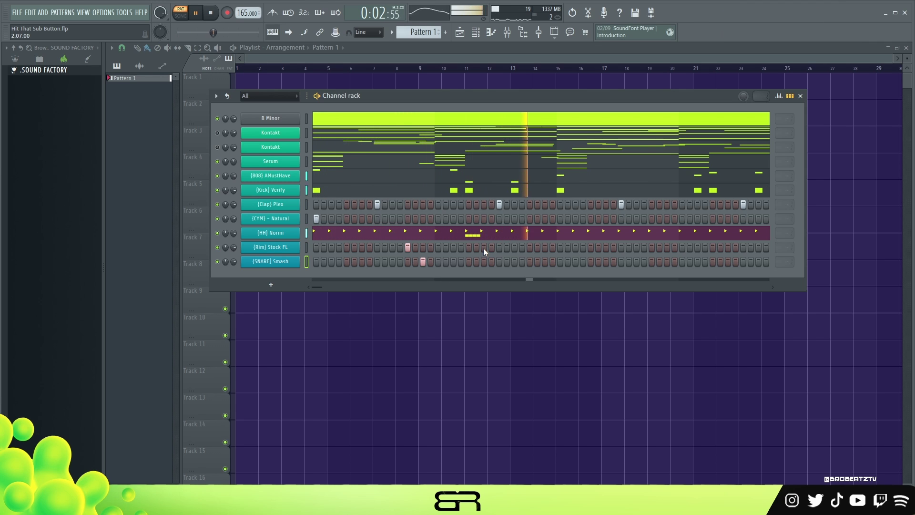
pyautogui.press('space')
pyautogui.press('space')
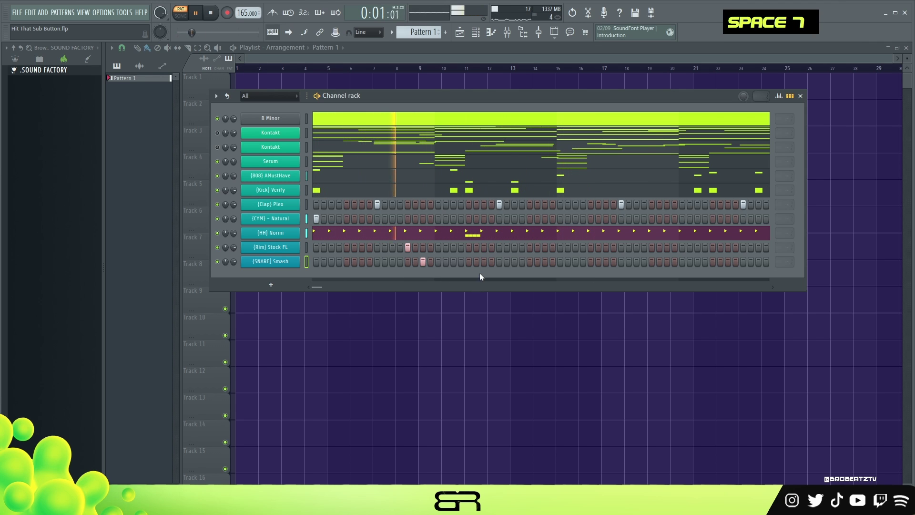
pyautogui.press('space')
pyautogui.press('space')
pyautogui.rightClick(482, 263)
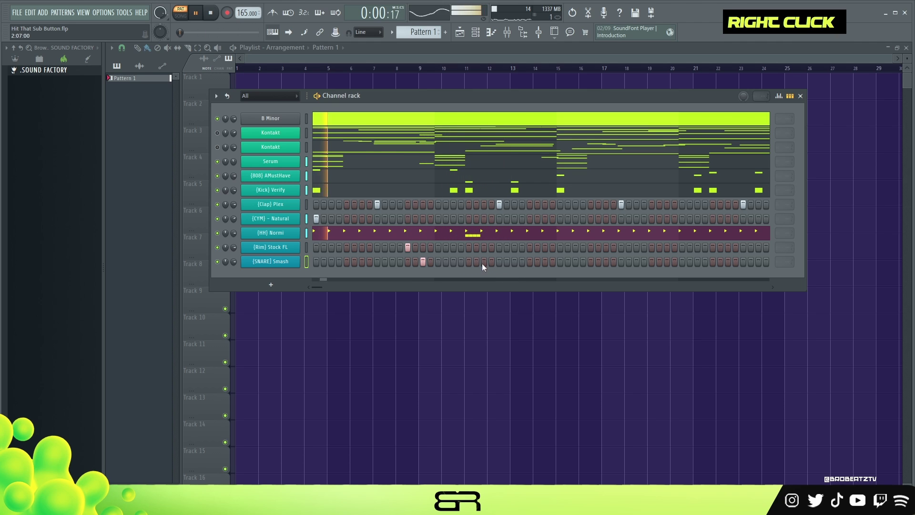
# Step: Add a (SNARE) Smash hit on step 3 of bar 2 and replay the pattern from the start
pyautogui.click(454, 262)
pyautogui.press('space')
pyautogui.press('space')
# Step: Raise the velocity of the first (SNARE) Smash note to 96% in its piano roll and replay the pattern
pyautogui.rightClick(296, 262)
pyautogui.click(319, 262)
pyautogui.press('space')
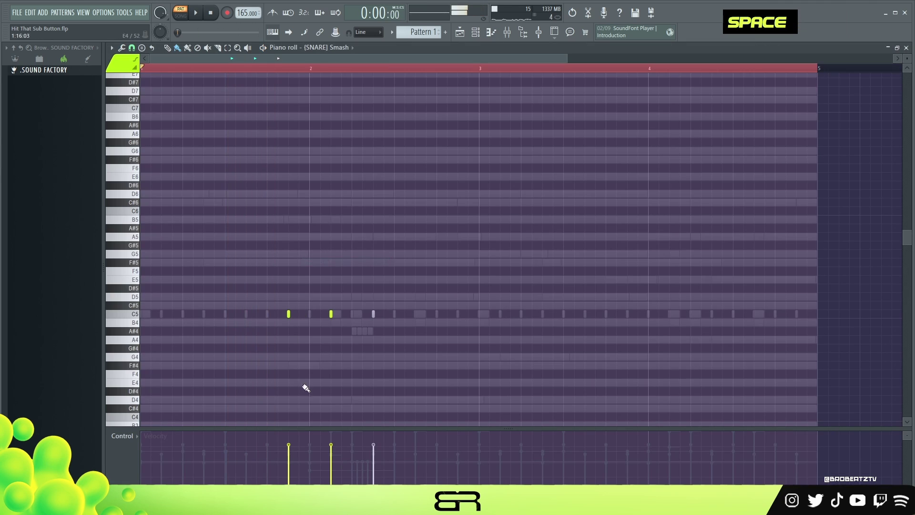
pyautogui.moveTo(288, 441); pyautogui.dragTo(290, 436)
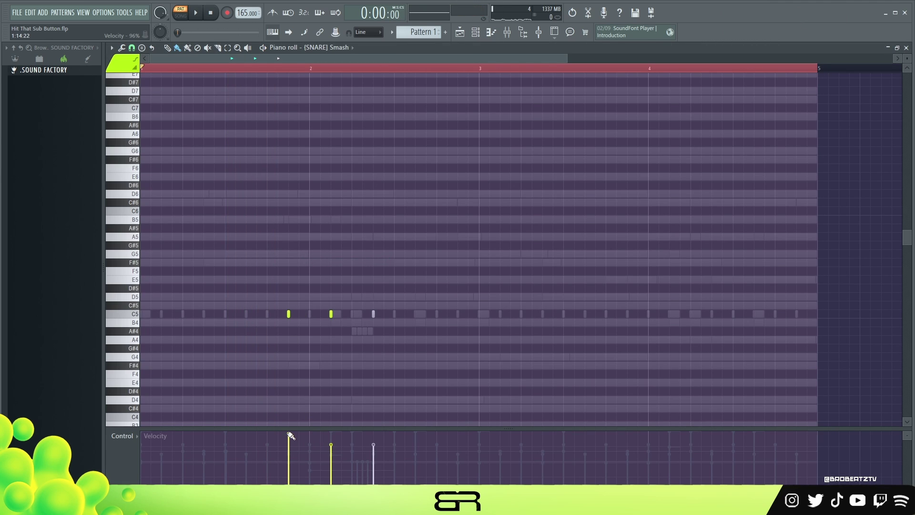
pyautogui.rightClick(302, 400)
pyautogui.press('space')
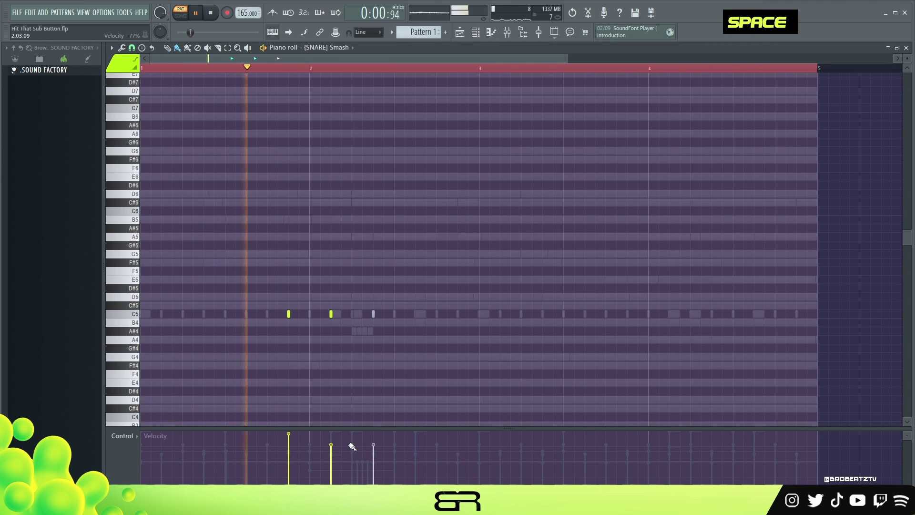
# Step: Delete the greyed-out snare note on step 7 of bar 2 and listen to the pattern again from the start
pyautogui.rightClick(373, 314)
pyautogui.press('space')
pyautogui.press('space')
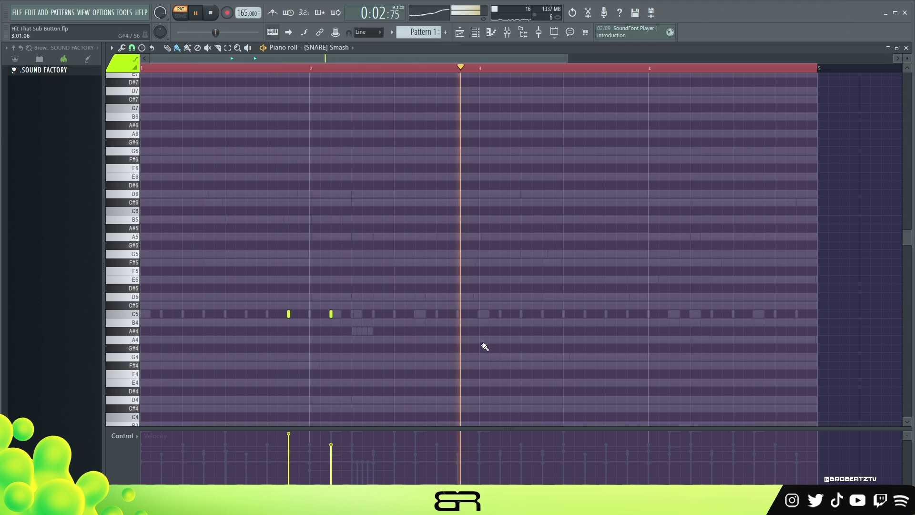
pyautogui.press('space')
# Step: Bring up the channel rack during playback, add a (Rim) Stock FL hit on step 7 of bar 3 and restart the pattern
pyautogui.click(491, 32)
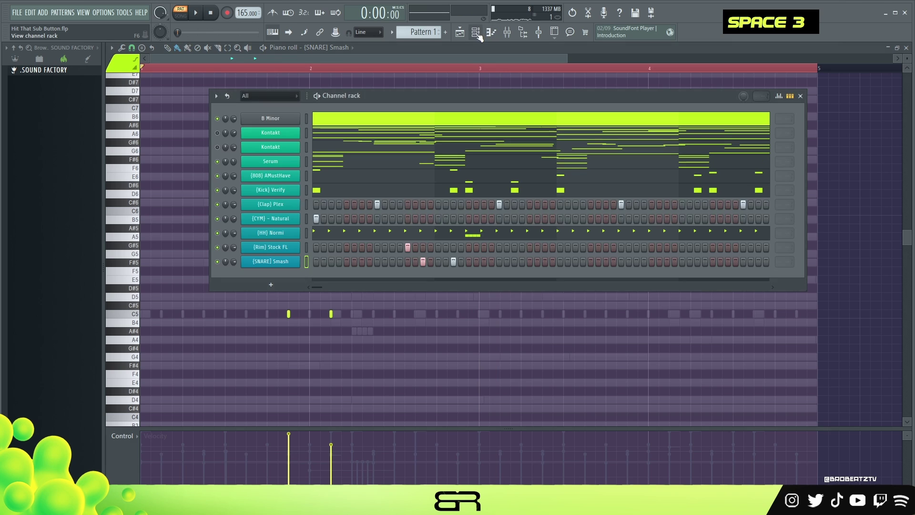
pyautogui.press('space')
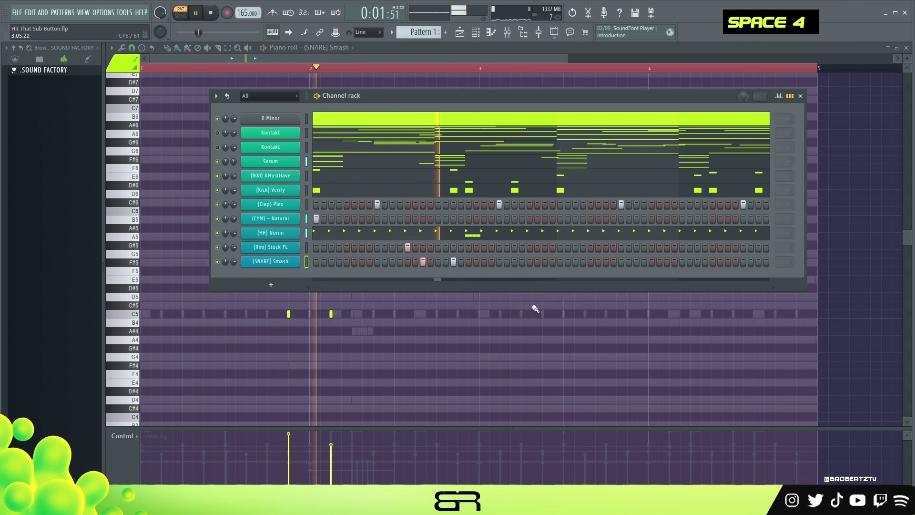
pyautogui.click(606, 248)
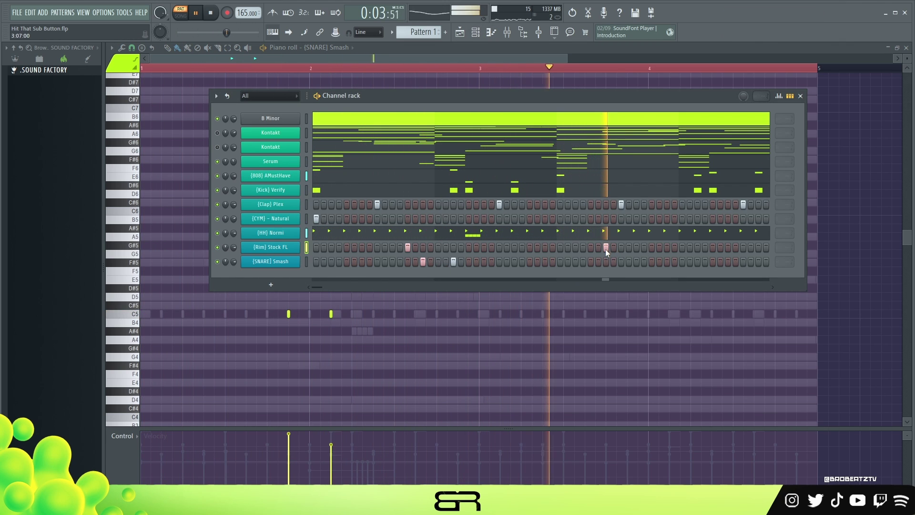
pyautogui.press('space')
pyautogui.press('space')
# Step: Add (SNARE) Smash hits on step 15 of bar 3 and step 3 of bar 4, and replay the pattern
pyautogui.click(667, 261)
pyautogui.doubleClick(698, 262)
pyautogui.rightClick(705, 261)
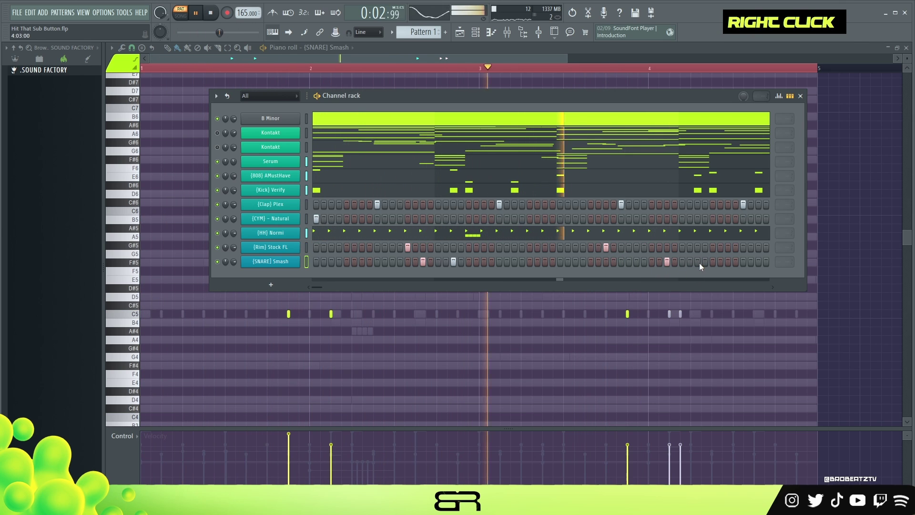
pyautogui.press('space')
pyautogui.press('space')
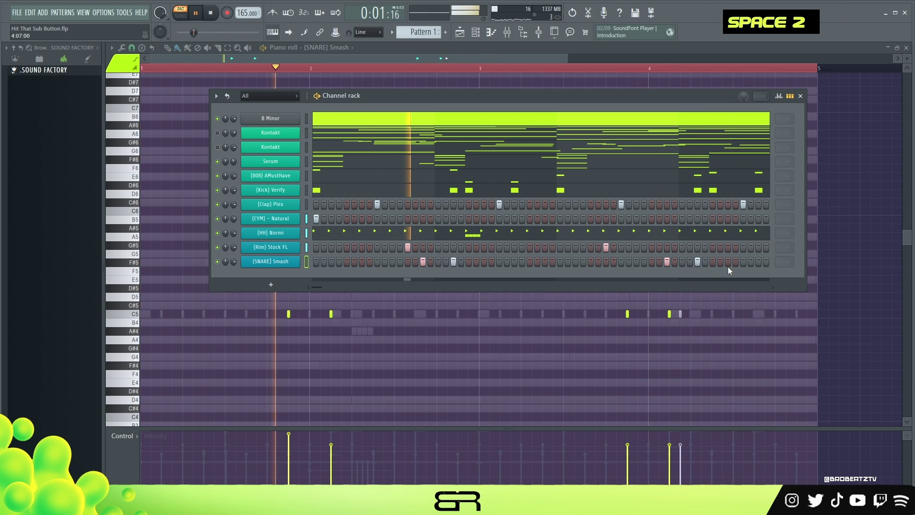
# Step: Add a (Rim) Stock FL hit on step 7 of bar 4 and replay the pattern from the start
pyautogui.click(727, 248)
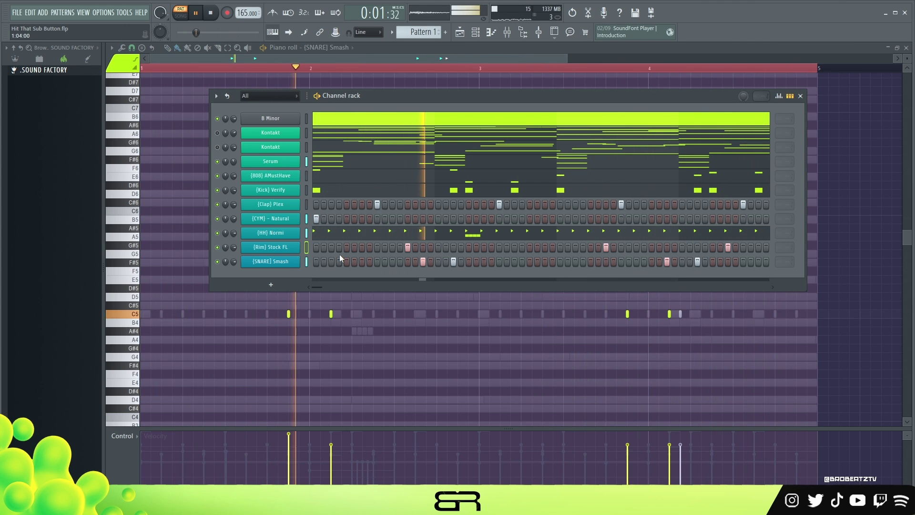
pyautogui.press('space')
pyautogui.press('space')
pyautogui.press('space')
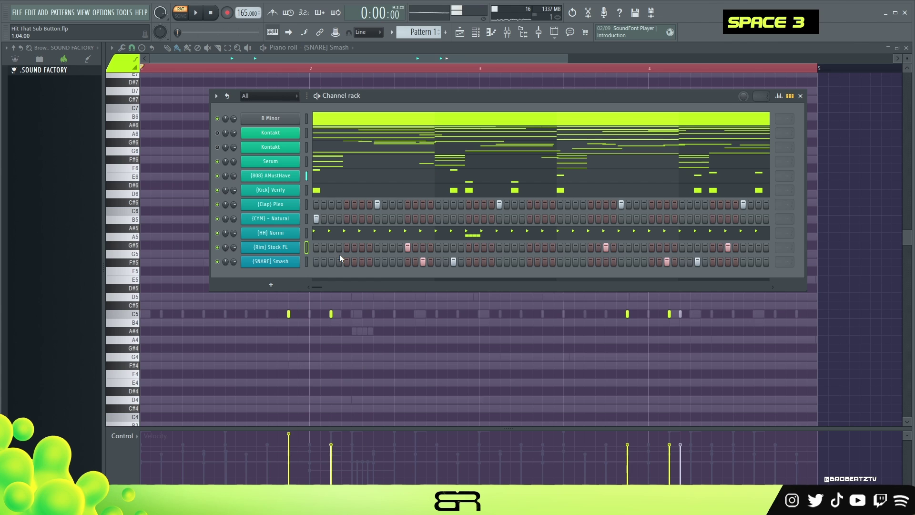
# Step: Switch from the piano roll to the playlist and reposition the channel rack over its upper part
pyautogui.moveTo(484, 95); pyautogui.dragTo(428, 86)
pyautogui.moveTo(304, 94); pyautogui.dragTo(321, 114)
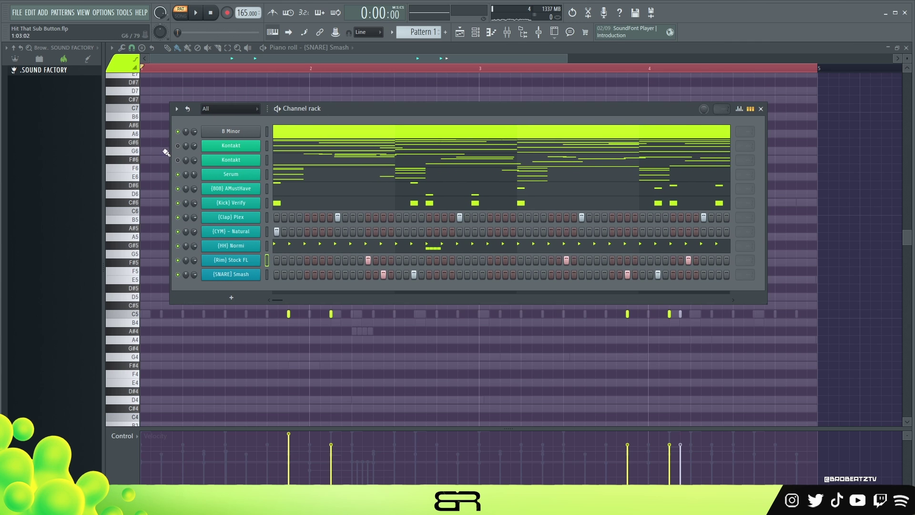
pyautogui.click(460, 32)
pyautogui.click(475, 32)
pyautogui.moveTo(355, 110); pyautogui.dragTo(431, 88)
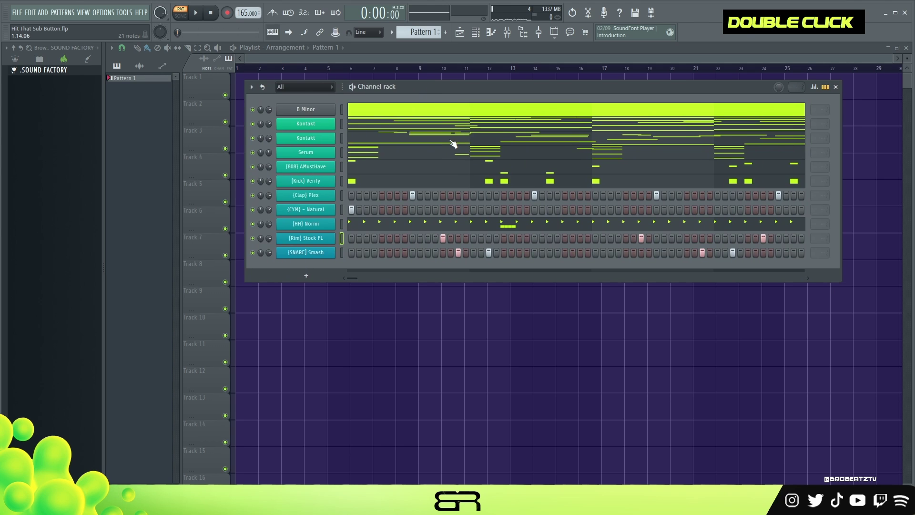
# Step: Play the pattern and adjust the (HH) Normi channel's panning and volume, with the volume at about 71%
pyautogui.press('space')
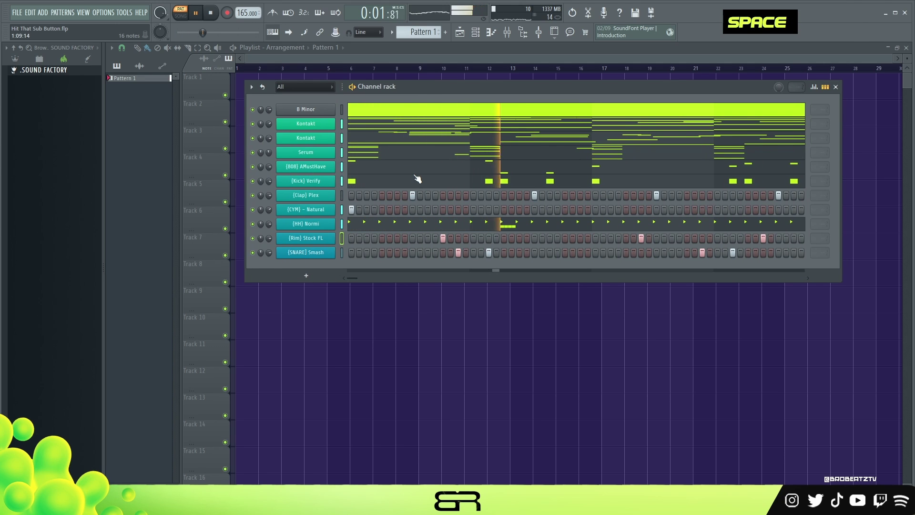
pyautogui.moveTo(260, 223); pyautogui.dragTo(262, 221)
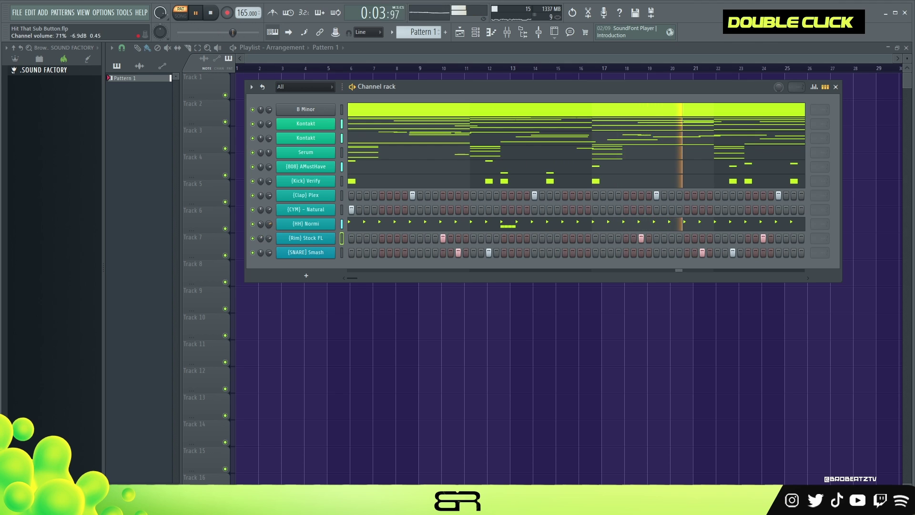
pyautogui.moveTo(269, 223); pyautogui.dragTo(270, 221)
pyautogui.doubleClick(270, 221)
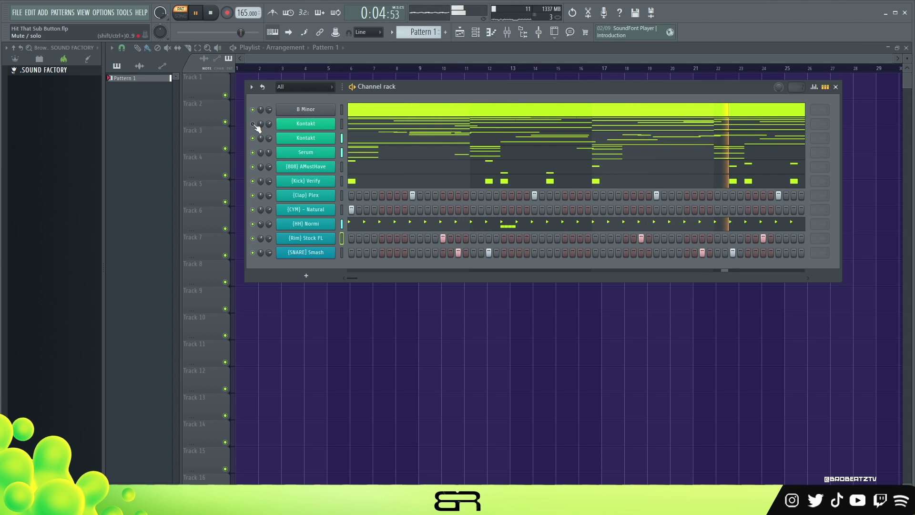
# Step: Mute the (Kick) Verify channel and stop playback
pyautogui.click(253, 180)
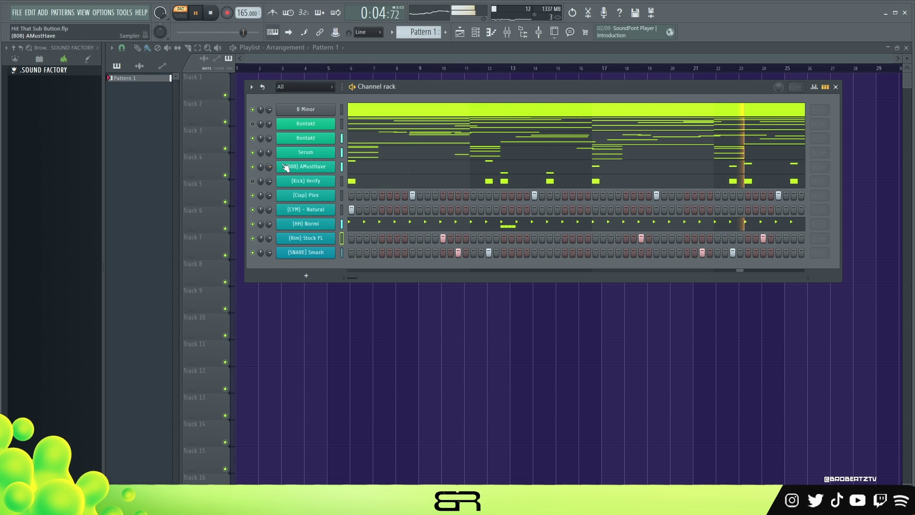
pyautogui.press('space')
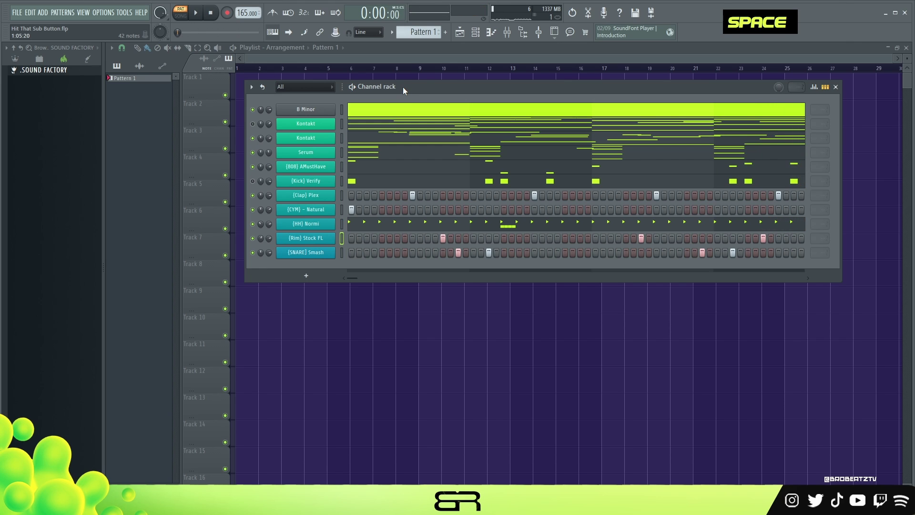